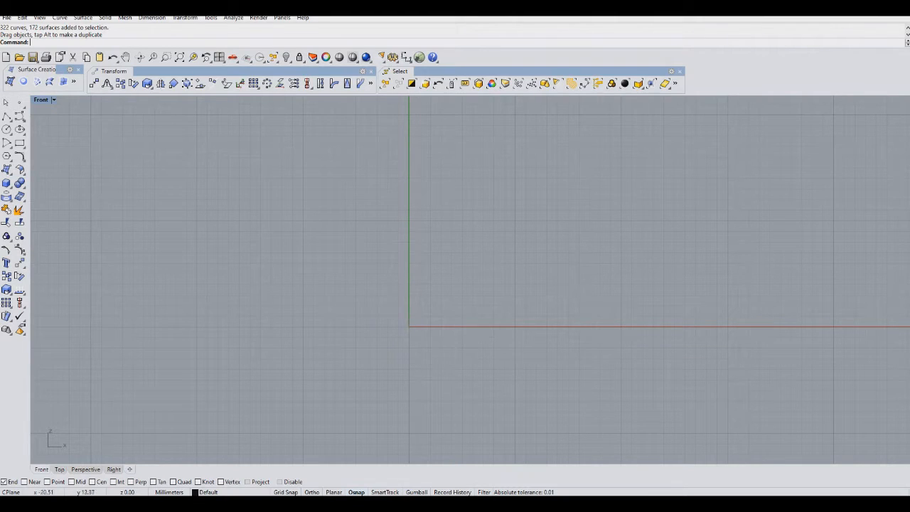
key("Right")
key("Right")
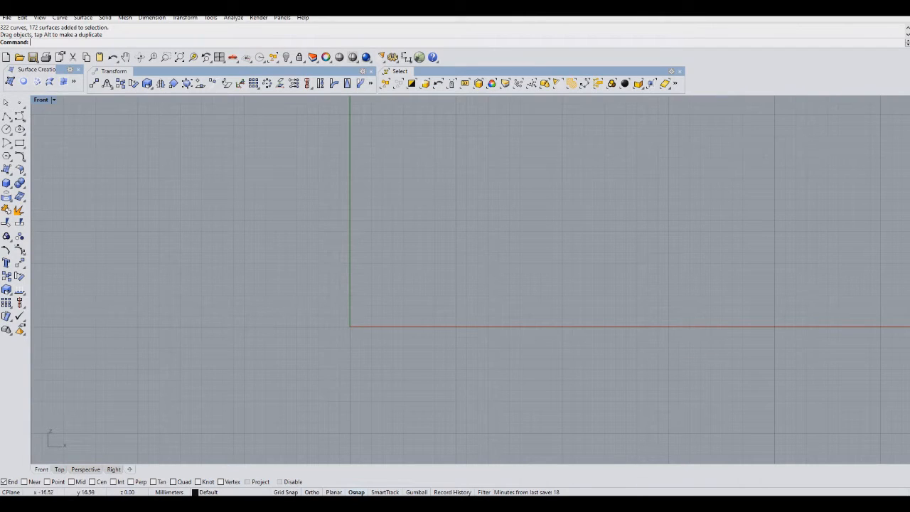
Draw a large closed jagged polyline shape around the origin in the Front view.
left_click(6, 116)
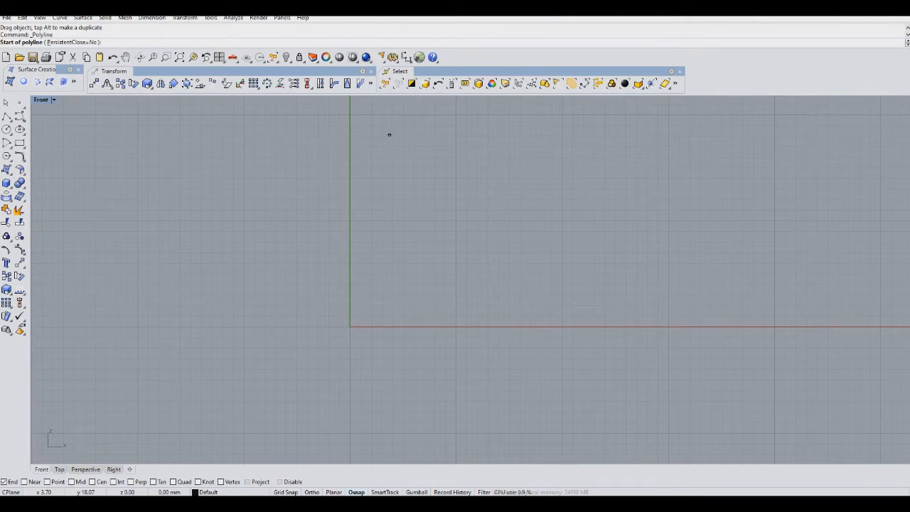
right_click_drag(389, 134, 435, 169)
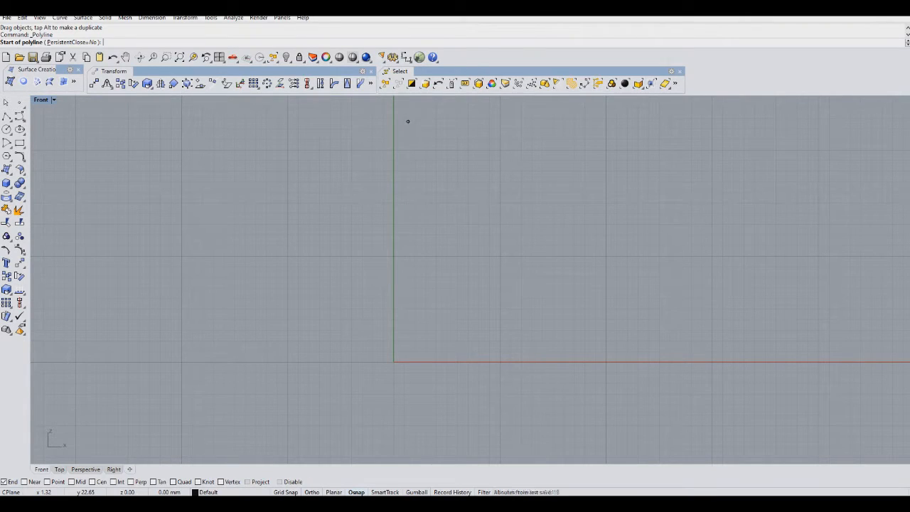
left_click(410, 114)
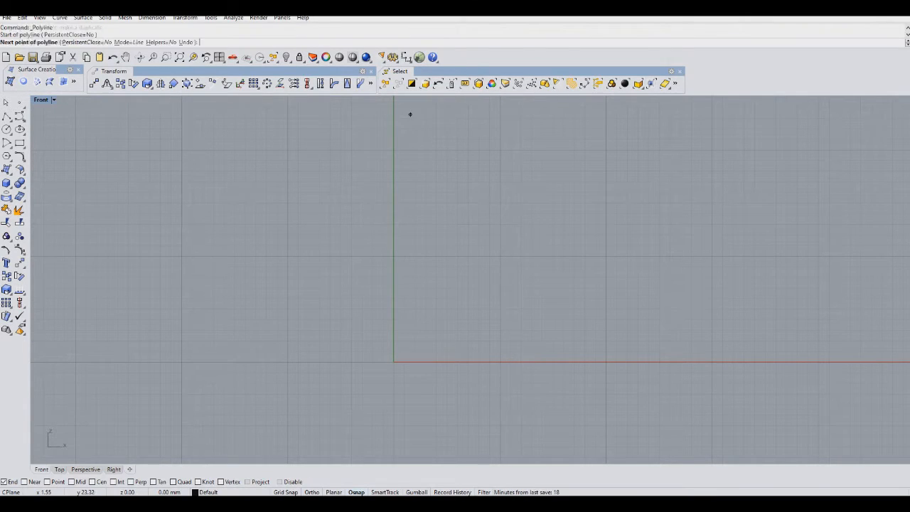
left_click(402, 211)
left_click(255, 186)
left_click(271, 214)
left_click(270, 280)
left_click(269, 324)
left_click(262, 368)
left_click(288, 409)
right_click_drag(319, 412, 323, 321)
left_click(337, 390)
left_click(369, 419)
left_click(465, 382)
left_click(491, 436)
left_click(567, 370)
left_click(745, 378)
left_click(730, 305)
left_click(788, 288)
left_click(762, 264)
left_click(673, 257)
left_click(639, 295)
mouse_move(635, 244)
right_mouse_down()
mouse_move(632, 277)
mouse_move(626, 255)
right_mouse_up()
left_click(590, 212)
left_click(520, 235)
scroll(569, 173, "down", 2)
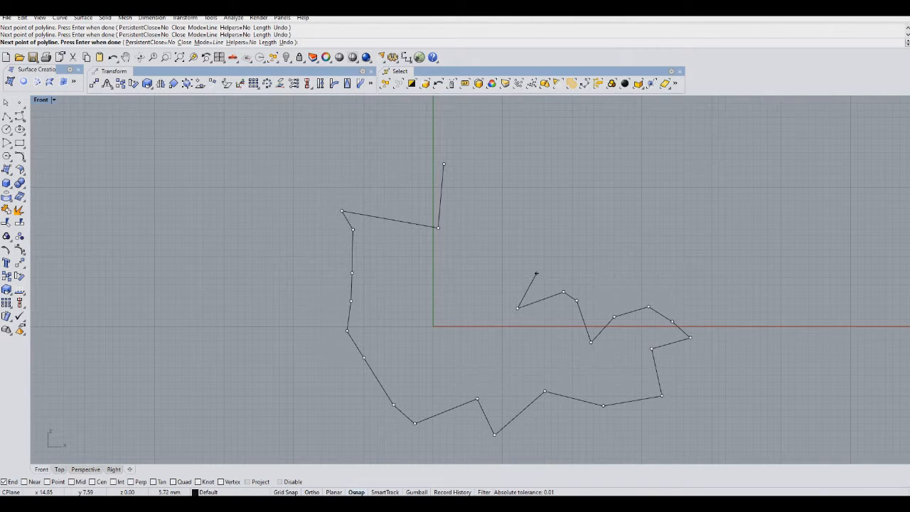
left_click(536, 273)
left_click(465, 279)
left_click(443, 165)
scroll(545, 281, "down", 4)
right_click_drag(545, 281, 487, 249)
scroll(487, 249, "up", 6)
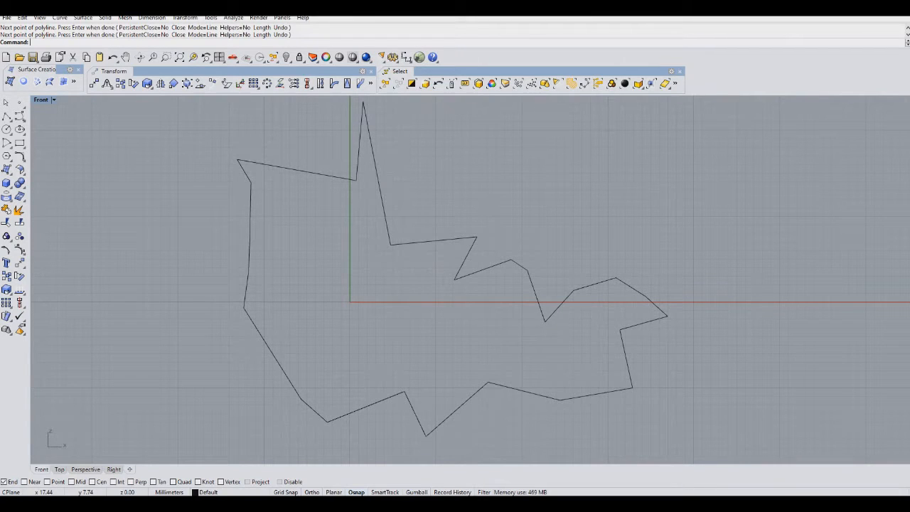
scroll(407, 334, "down", 2)
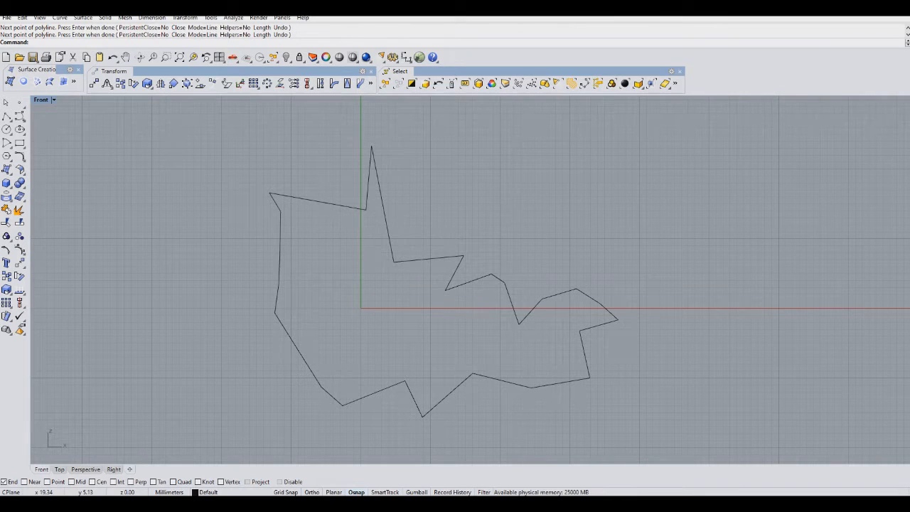
left_click_drag(504, 282, 470, 251)
key("Escape")
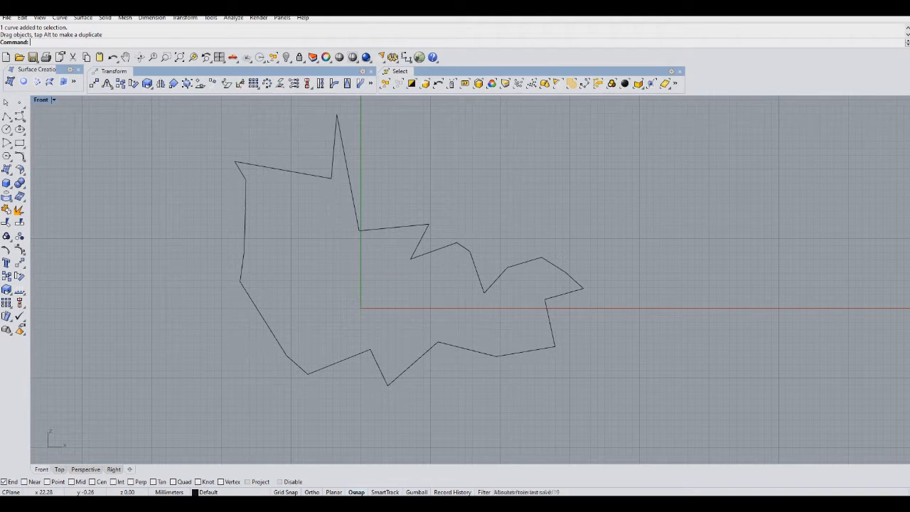
scroll(517, 300, "down", 2)
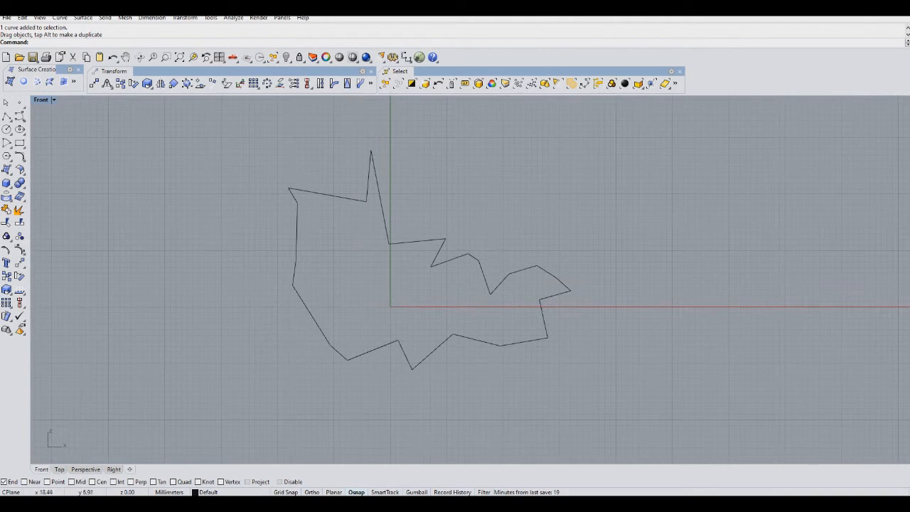
scroll(207, 169, "down", 6)
right_click_drag(204, 197, 446, 241)
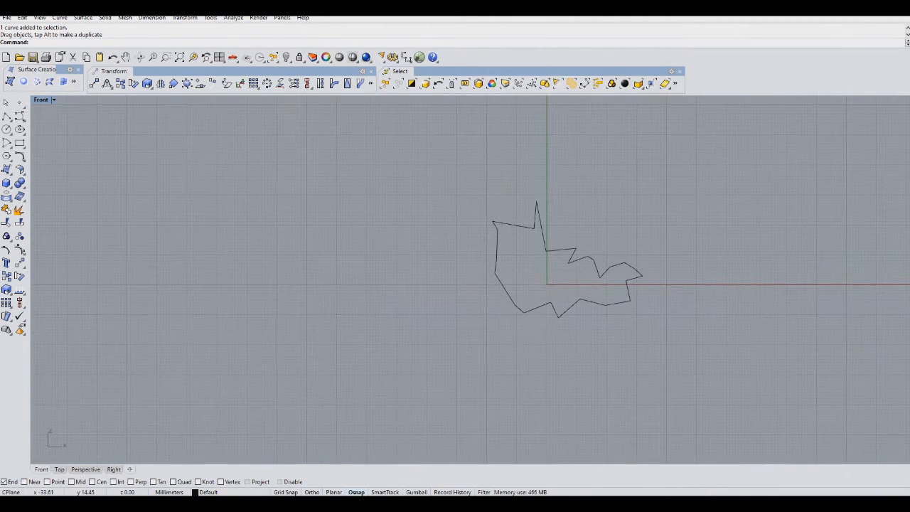
left_click(506, 290)
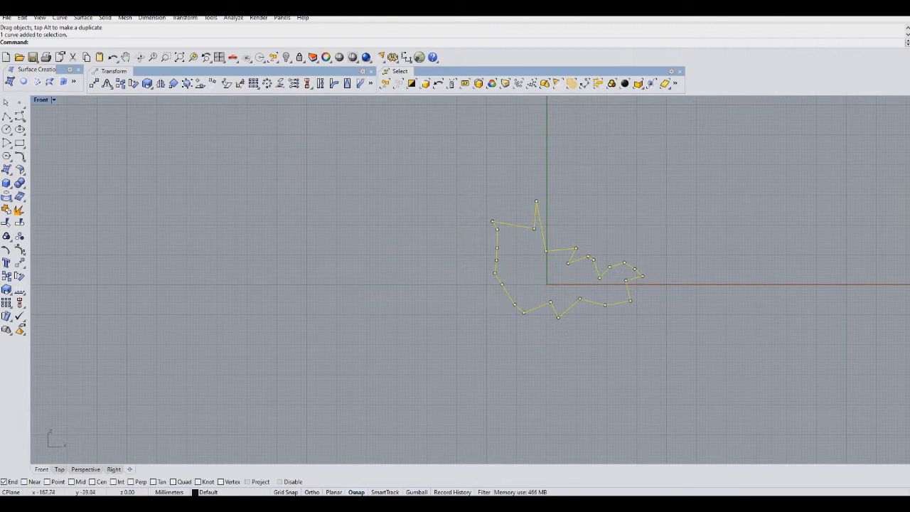
left_click(6, 276)
right_click_drag(536, 387, 521, 255)
scroll(522, 254, "down", 4)
right_click_drag(524, 304, 510, 223)
key("Escape")
right_click_drag(505, 143, 449, 278)
scroll(449, 278, "up", 8)
right_click_drag(471, 226, 412, 359)
key("Escape")
Scale the jagged shape down about a base point inside it.
left_click(413, 359)
left_click(6, 290)
scroll(376, 306, "up", 6)
left_click(429, 272)
left_click(441, 345)
left_click(435, 313)
scroll(435, 312, "down", 4)
Copy the scaled shape to a point below it.
left_click(6, 277)
scroll(309, 288, "down", 6)
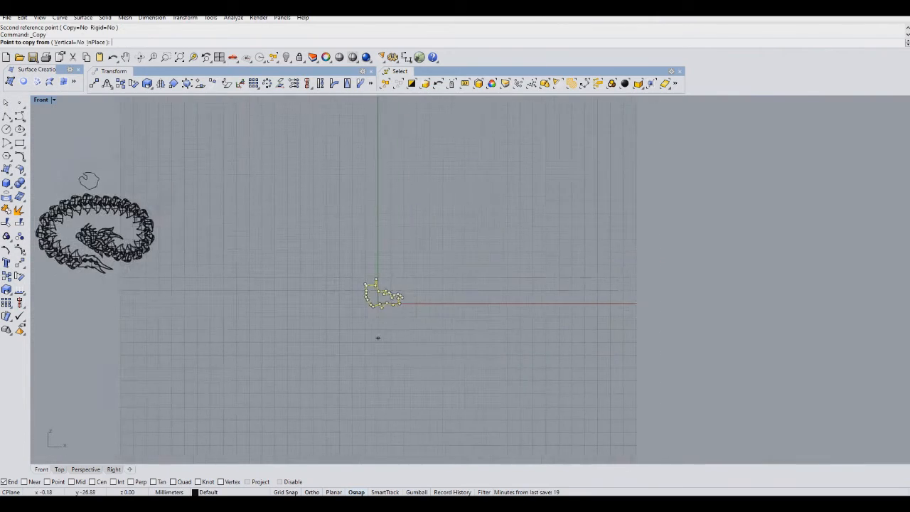
right_click_drag(368, 329, 414, 211)
left_click(442, 204)
left_click(449, 408)
scroll(438, 167, "up", 8)
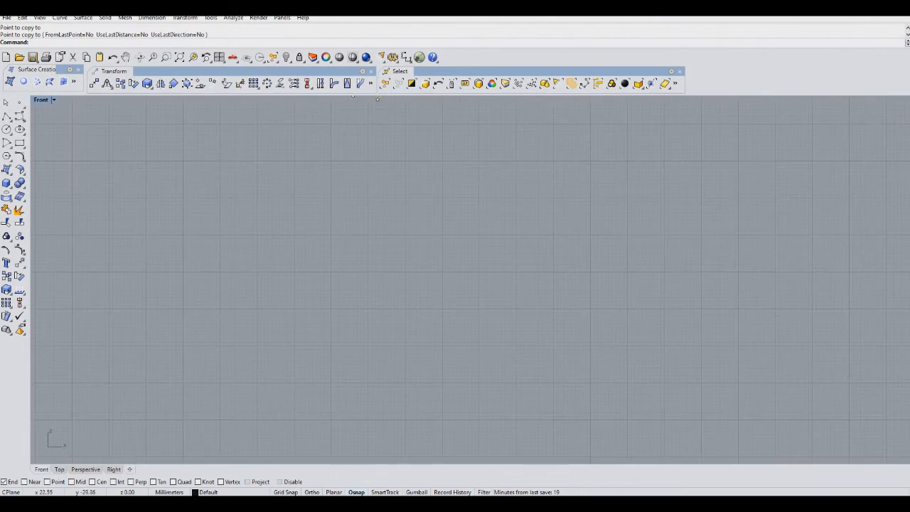
scroll(453, 292, "up", 2)
key("Escape")
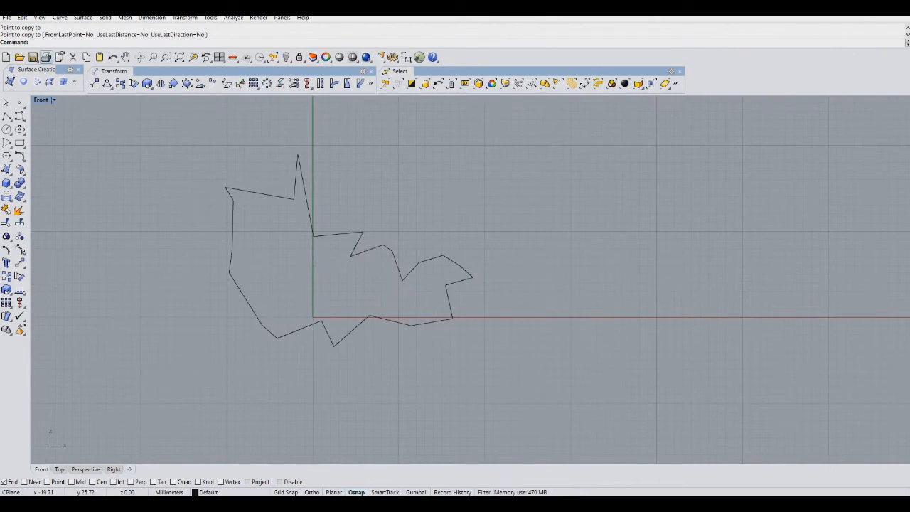
Save the model file.
left_click(33, 57)
scroll(278, 232, "up", 3)
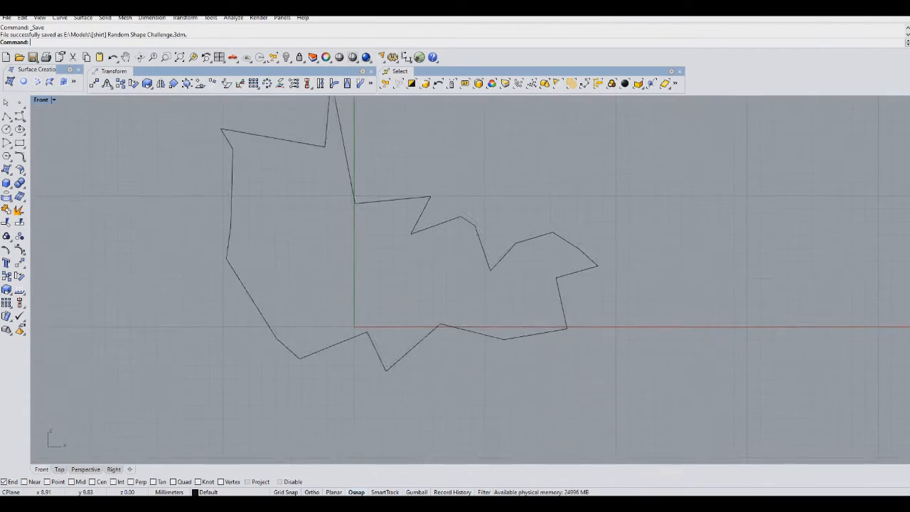
scroll(373, 196, "down", 4)
right_click_drag(373, 196, 443, 216)
left_click_drag(531, 268, 446, 210)
key("Escape")
right_click_drag(446, 211, 528, 264)
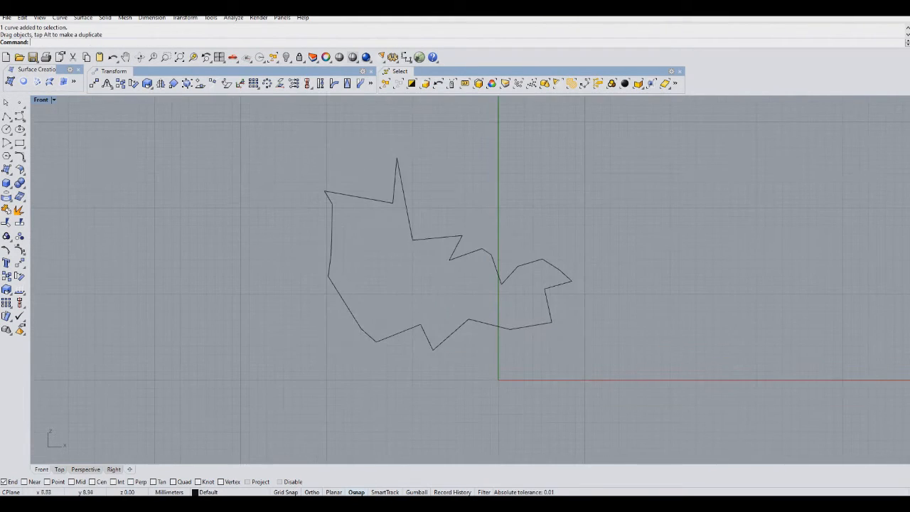
scroll(550, 296, "up", 3)
scroll(550, 297, "down", 1)
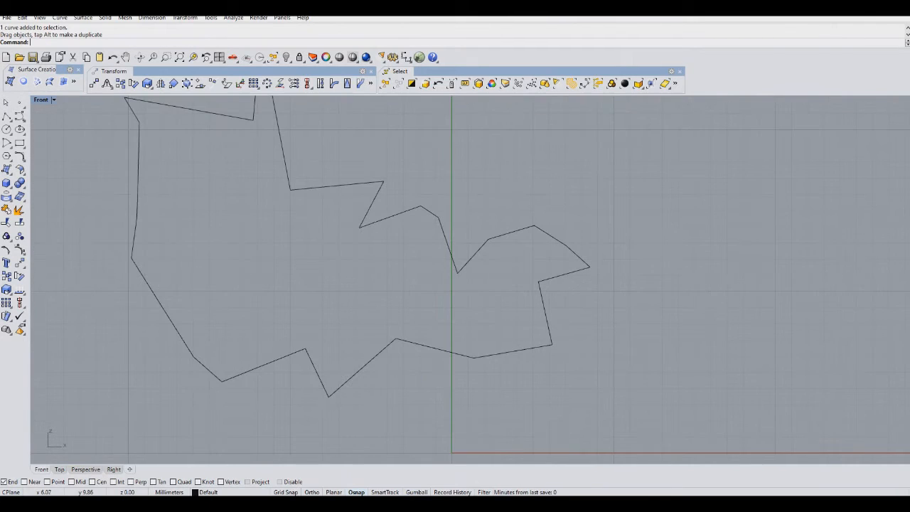
right_click_drag(550, 296, 558, 320)
scroll(498, 351, "down", 2)
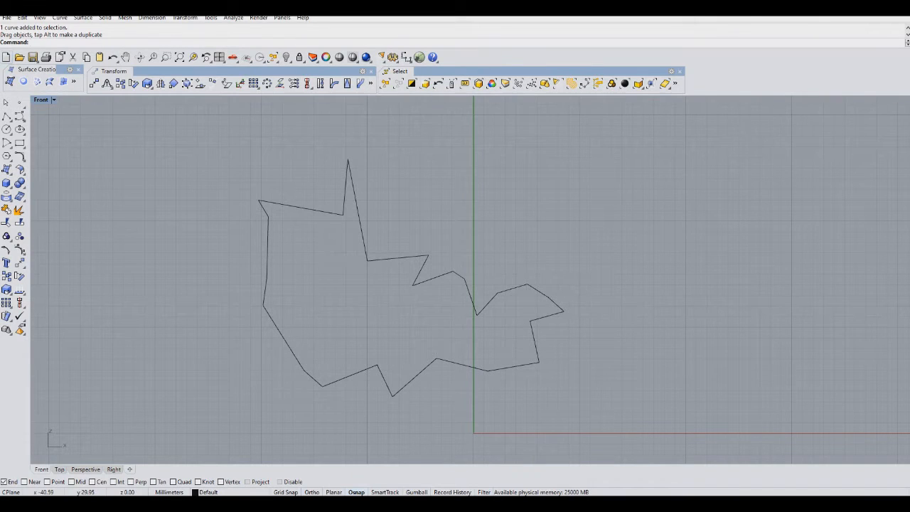
scroll(428, 341, "up", 2)
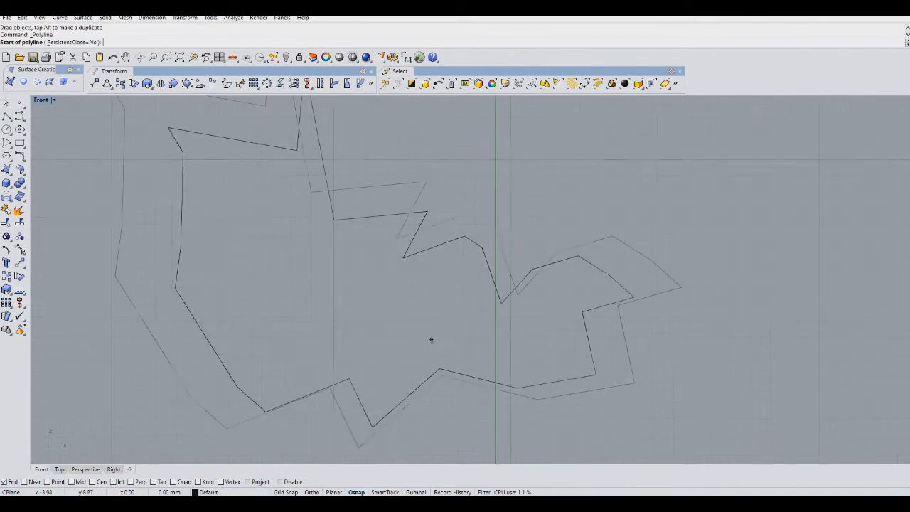
Draw an open polyline path through the lower part of the shape, from right to left.
key("Return")
left_click(582, 418)
left_click(617, 394)
left_click(582, 359)
left_click(510, 364)
left_click(486, 319)
left_click(461, 270)
left_click(442, 275)
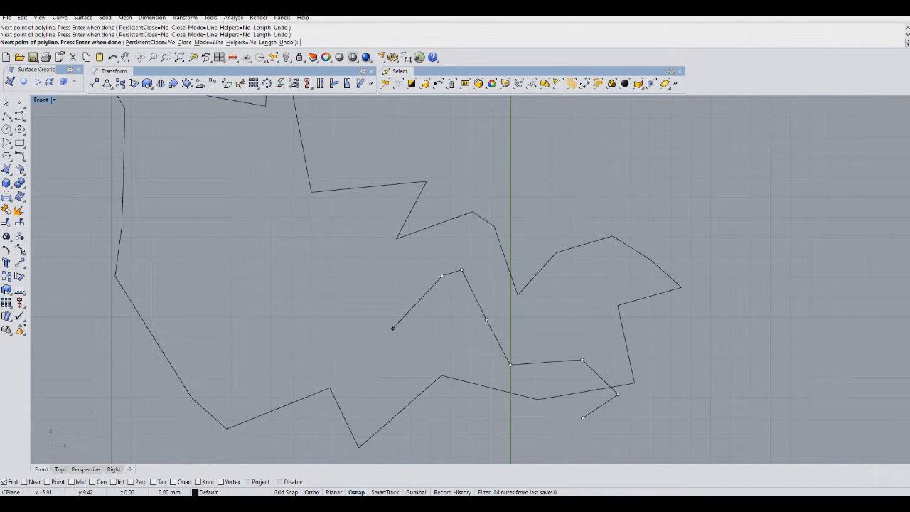
left_click(328, 315)
left_click(256, 371)
left_click(255, 429)
key("Return")
Copy the new polyline a short distance to form a parallel double line.
right_click_drag(334, 311, 337, 309)
left_click(324, 320)
left_click(7, 276)
left_click(404, 341)
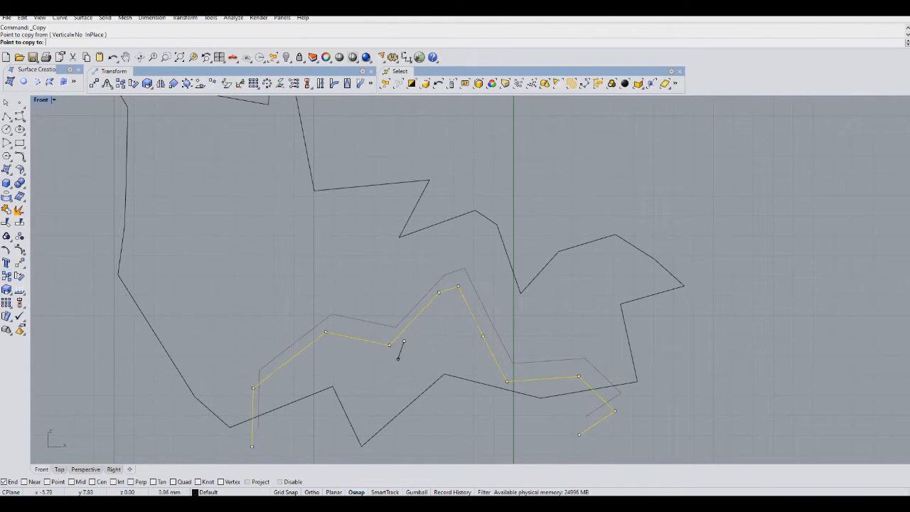
left_click(404, 353)
key("Return")
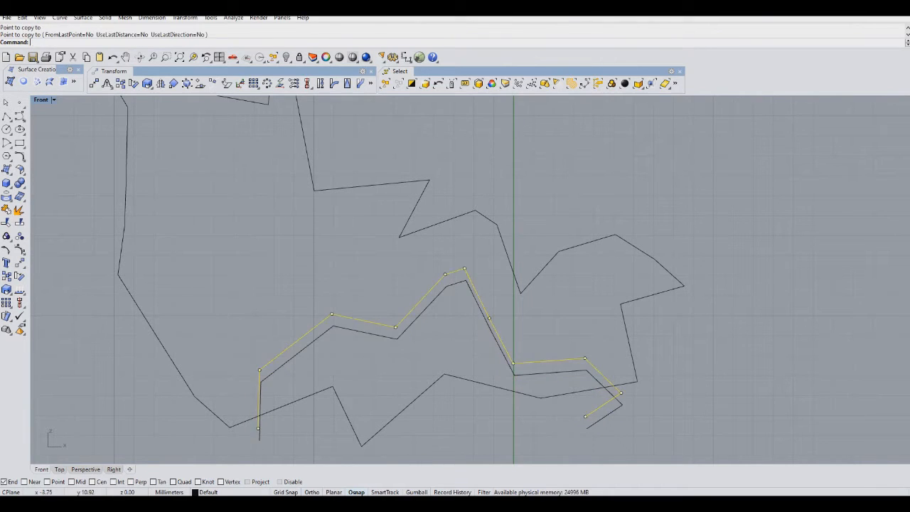
Scale the copied polyline slightly about a point between the two lines.
left_click(357, 331)
left_click(6, 289)
scroll(516, 324, "up", 2)
left_click(432, 322)
left_click(433, 369)
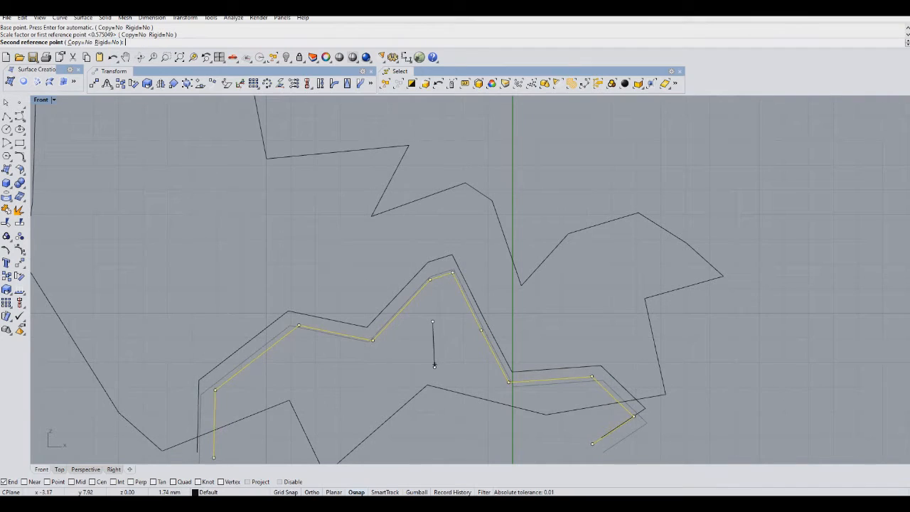
left_click(434, 364)
left_click_drag(459, 288, 458, 284)
left_click(753, 320)
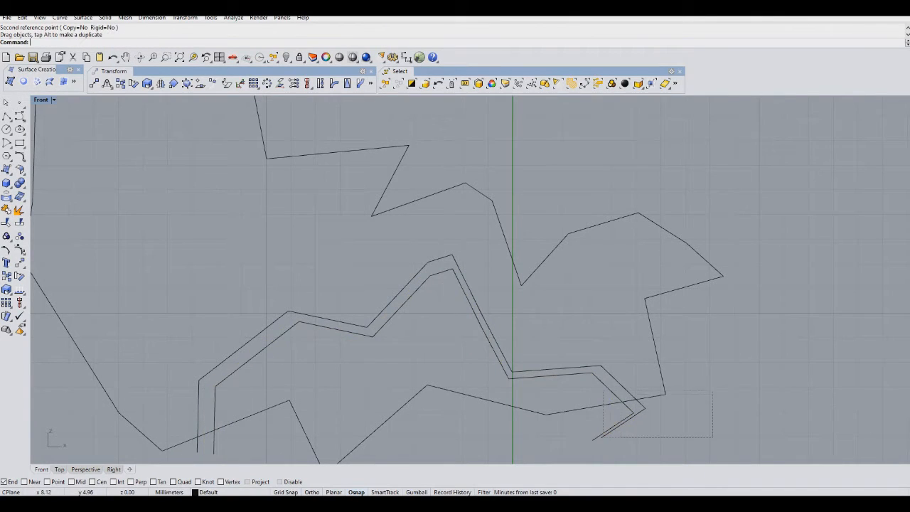
Trim the overlapping ends of the double polyline against each other and the outer shape.
left_click_drag(603, 390, 569, 390)
right_click_drag(544, 395, 649, 354)
scroll(649, 353, "down", 2)
left_click(6, 222)
left_click(368, 371)
key("ctrl+z")
left_click(375, 385)
left_click(382, 394)
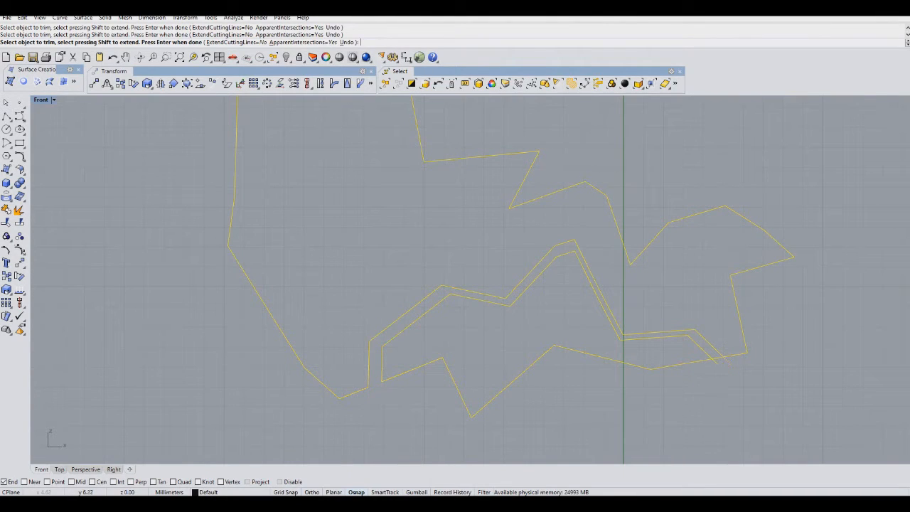
key("Return")
Draw a second open polyline from the inner path up to the shape's upper-left edge.
scroll(416, 226, "down", 4)
right_click_drag(417, 226, 299, 294)
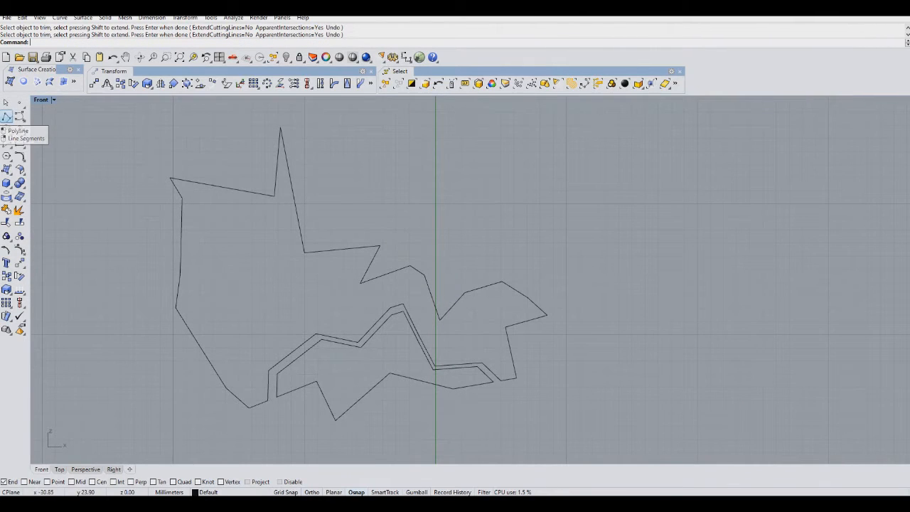
left_click(7, 116)
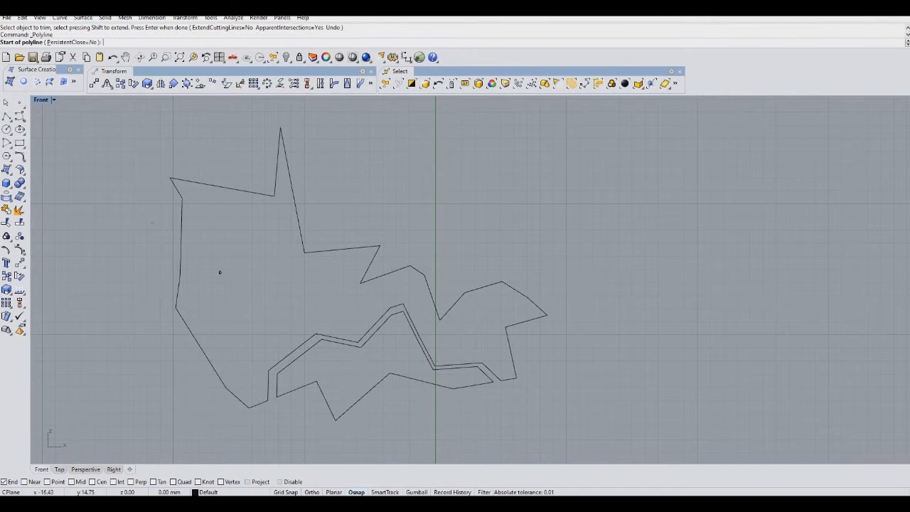
scroll(220, 273, "up", 3)
left_click(263, 301)
left_click(361, 323)
left_click(254, 294)
left_click(203, 223)
left_click(172, 192)
left_click(72, 173)
key("Return")
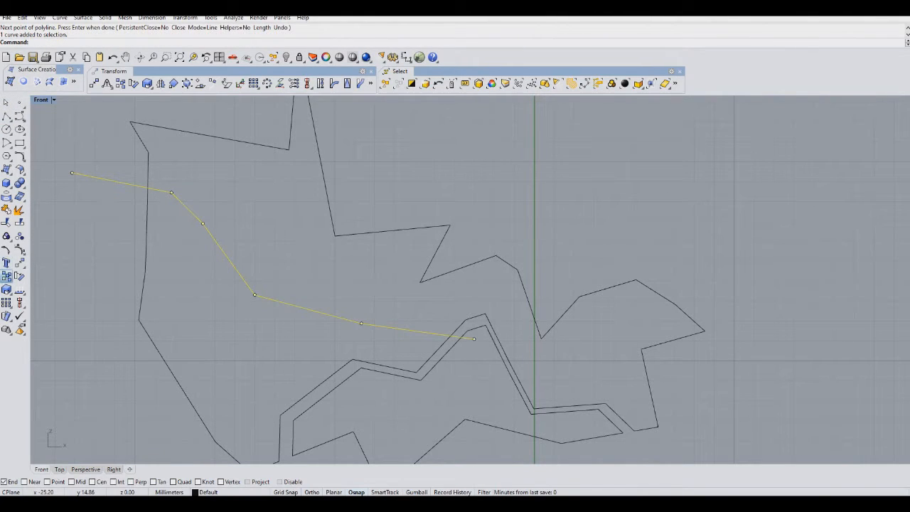
Copy the second polyline a small distance to create a parallel pair.
left_click(6, 276)
left_click(214, 276)
left_click(213, 282)
key("Return")
right_click_drag(63, 161, 116, 156)
key("Escape")
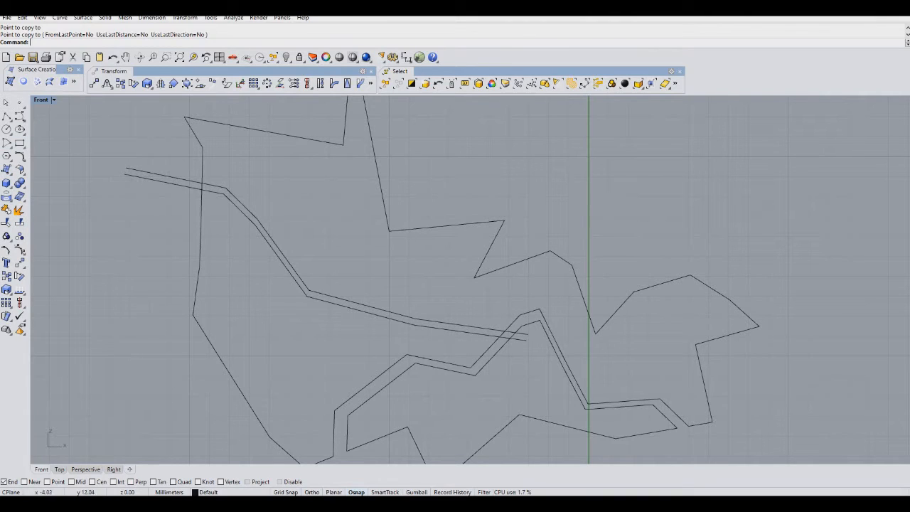
Trim the ends of the second polyline pair where they cross the other curves.
left_click_drag(490, 334, 490, 334)
left_click_drag(244, 186, 196, 187, "shift")
key("ctrl+t")
left_click(197, 182)
left_click(198, 188)
left_click(202, 187)
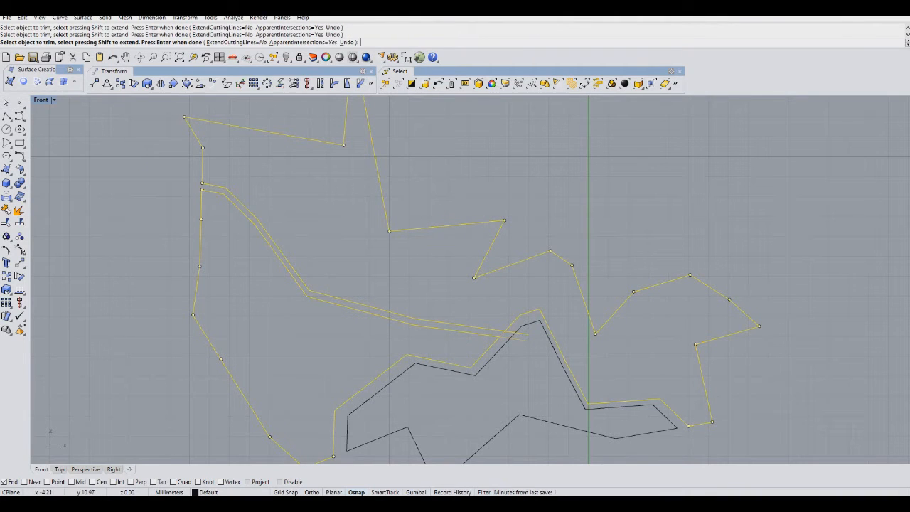
key("Return")
Draw a three-sided polygon centred near the upper-left double line.
right_click_drag(394, 320, 310, 286)
scroll(310, 271, "down", 4)
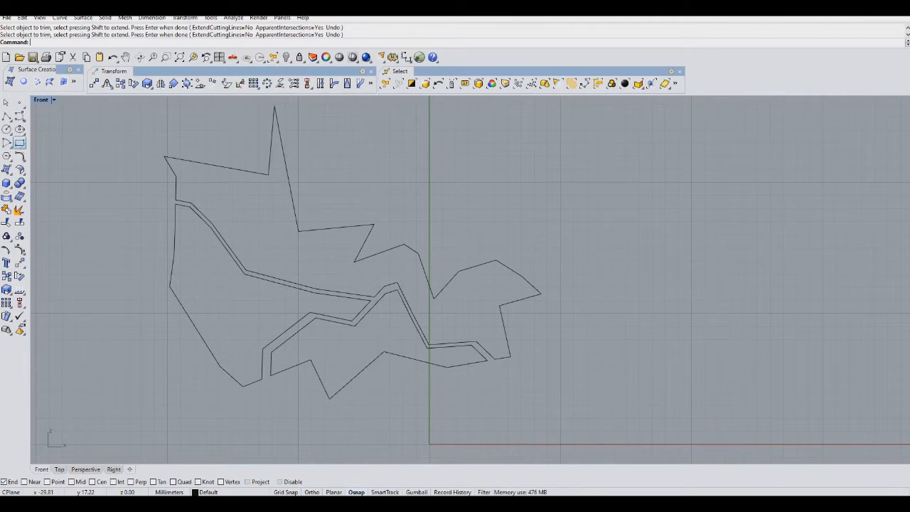
left_click(7, 156)
scroll(254, 286, "up", 3)
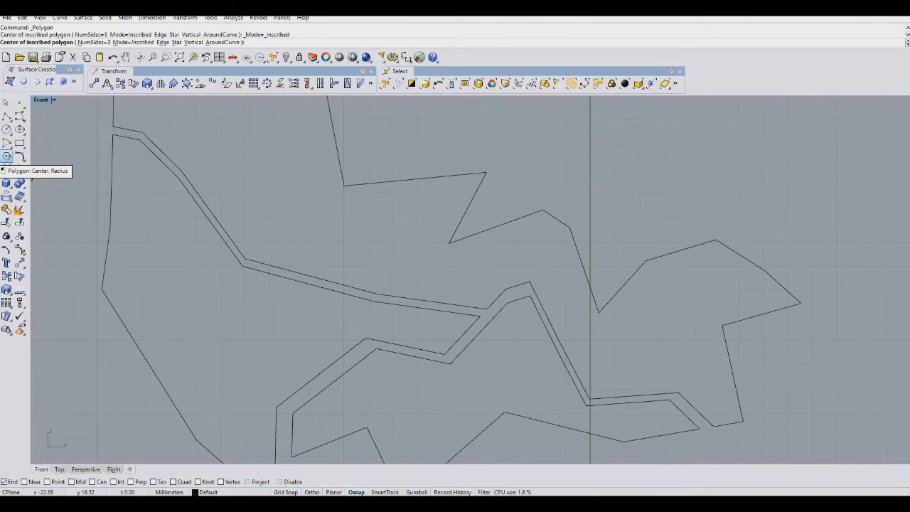
left_click(278, 270)
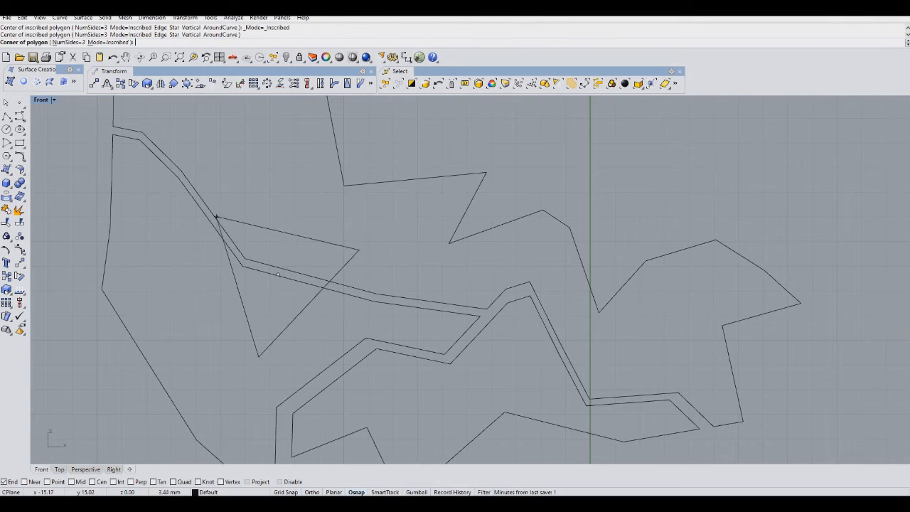
left_click(241, 230)
Move the triangle onto the upper-left double line and copy it to the area above the jagged outline.
left_click_drag(260, 232, 194, 171)
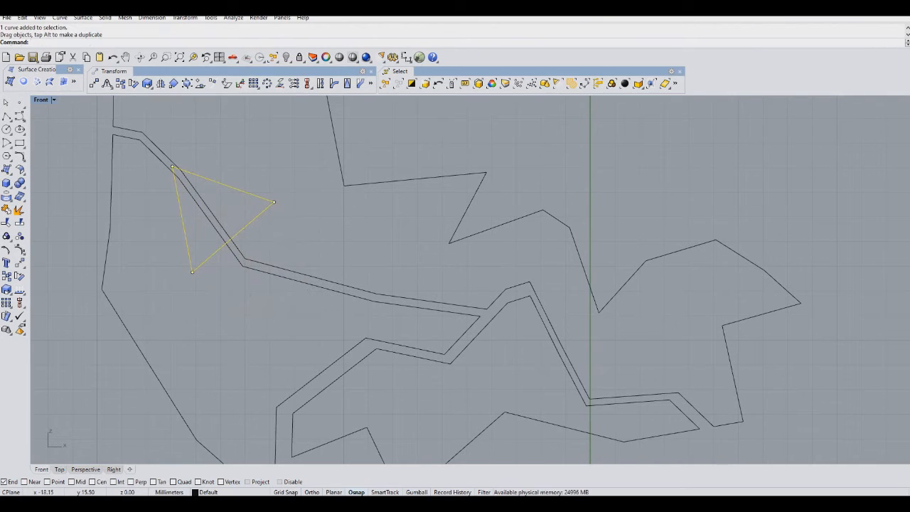
left_click(6, 276)
left_click(286, 209)
right_click_drag(342, 215, 475, 328)
left_click(660, 199)
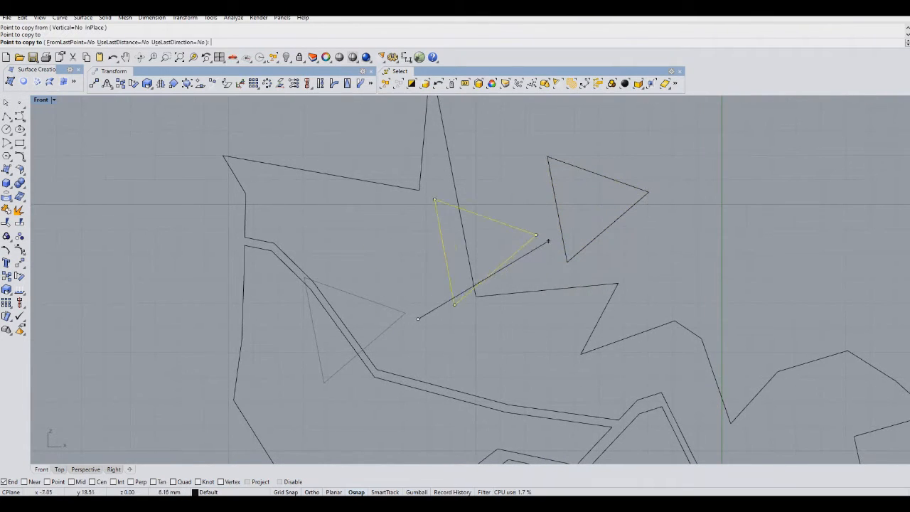
key("Return")
key("Escape")
Scale down the copied triangle and move it near the large triangle.
left_click(630, 185)
right_click_drag(629, 185, 589, 156)
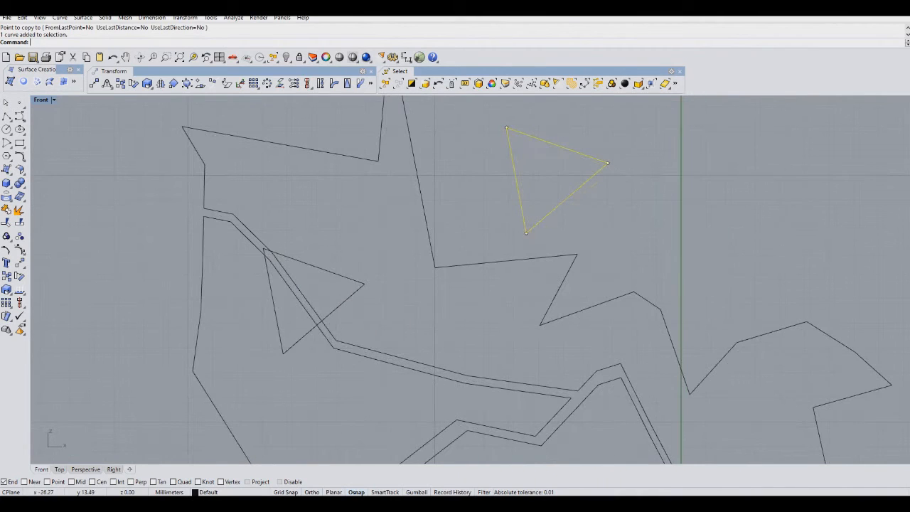
left_click(6, 289)
left_click(542, 162)
left_click(542, 207)
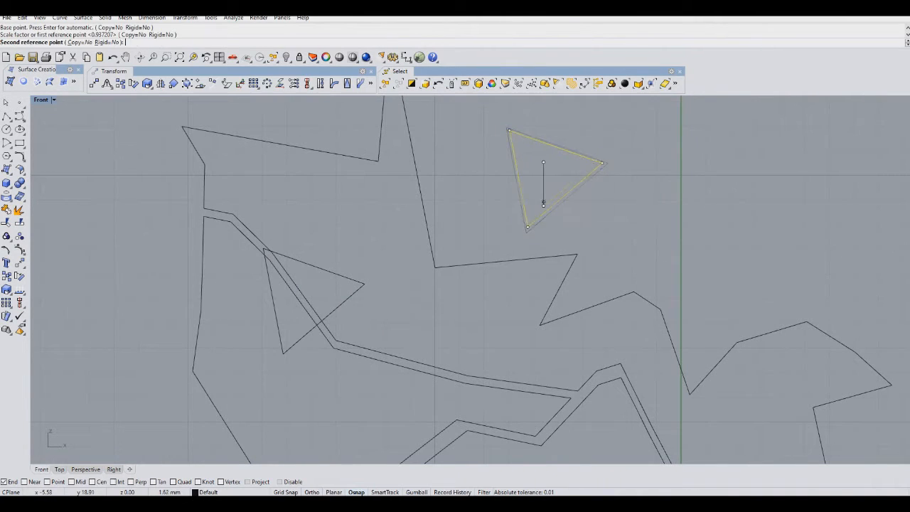
left_click(542, 189)
left_click_drag(540, 196, 434, 339)
Trim the upper-left double lines where they pass inside the large triangle.
left_click_drag(330, 232, 247, 367)
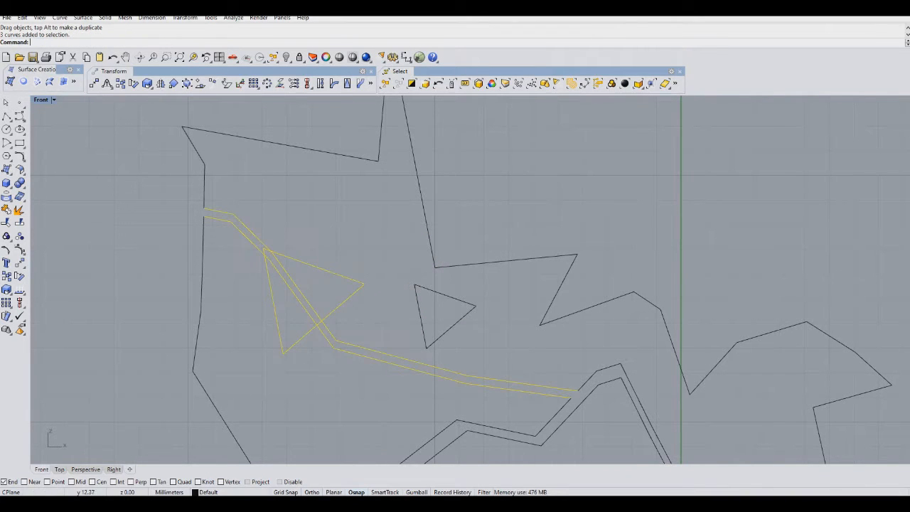
key("ctrl+t")
left_click(298, 300)
left_click(307, 301)
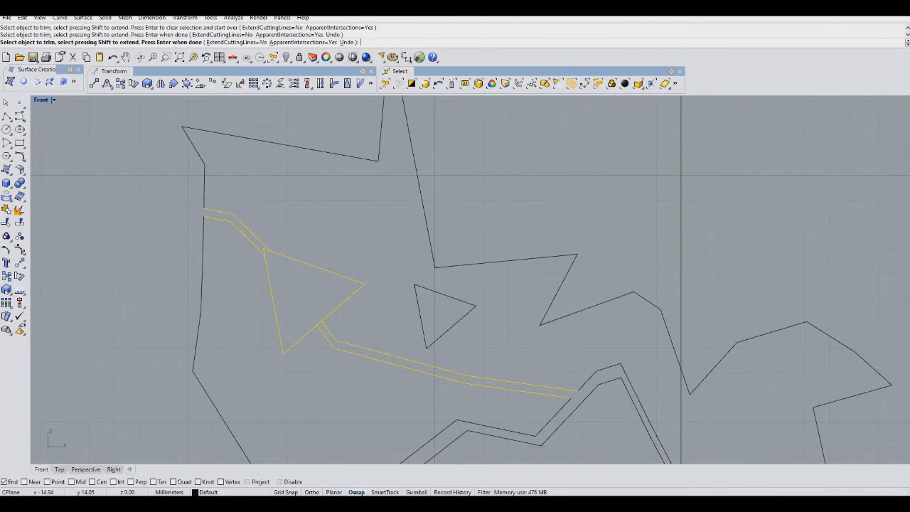
left_click(318, 323)
left_click(267, 249)
left_click(291, 272)
key("ctrl+z")
scroll(265, 250, "up", 8)
key("Return")
scroll(382, 246, "down", 6)
Move the small triangle inside the large triangle and scale it up to form an inner parallel outline.
left_click(493, 309)
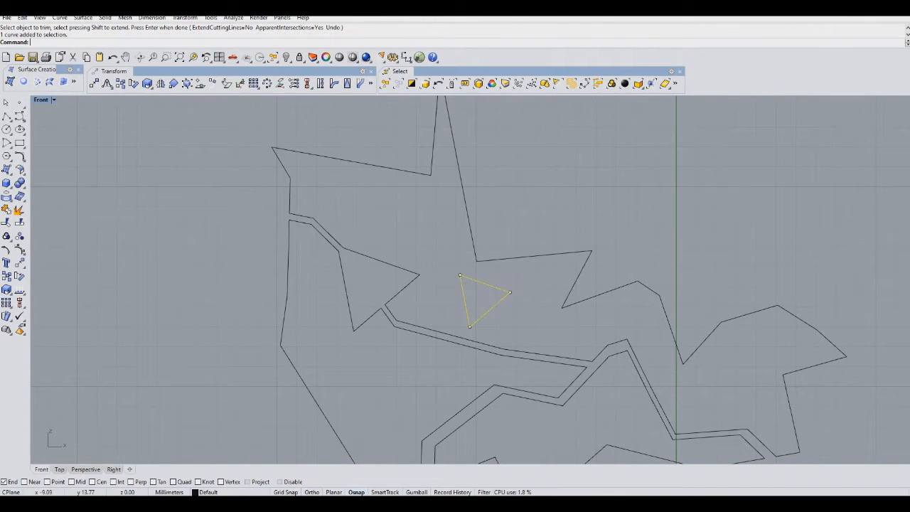
left_click_drag(494, 311, 385, 298)
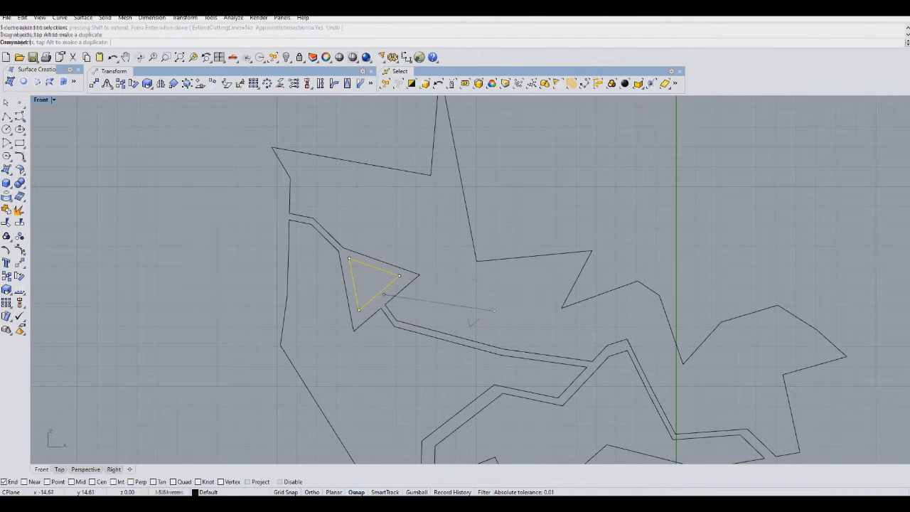
left_click(6, 290)
scroll(413, 274, "up", 4)
left_click(354, 319)
left_click(360, 364)
left_click(362, 376)
left_click(536, 351)
scroll(535, 351, "down", 2)
right_click_drag(536, 351, 384, 285)
scroll(528, 322, "down", 2)
scroll(307, 287, "up", 3)
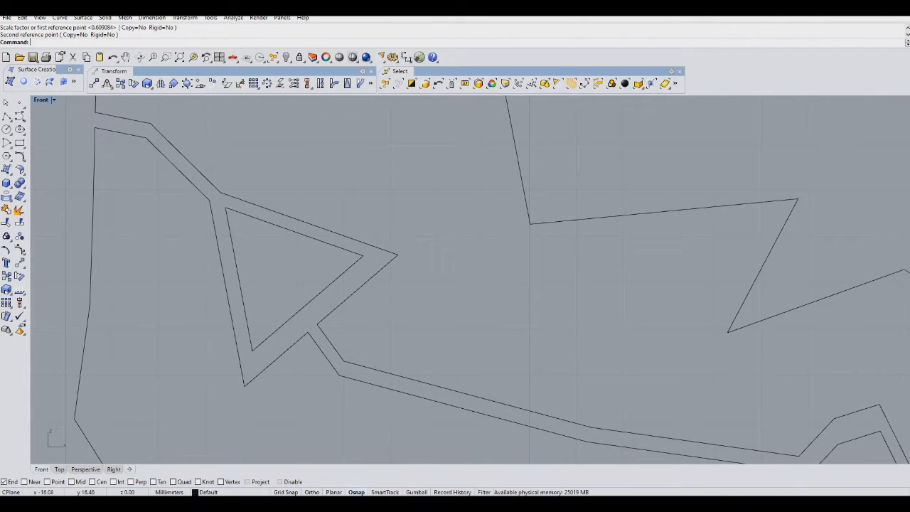
left_click_drag(252, 216, 260, 219)
right_click_drag(337, 179, 260, 196)
scroll(319, 297, "down", 4)
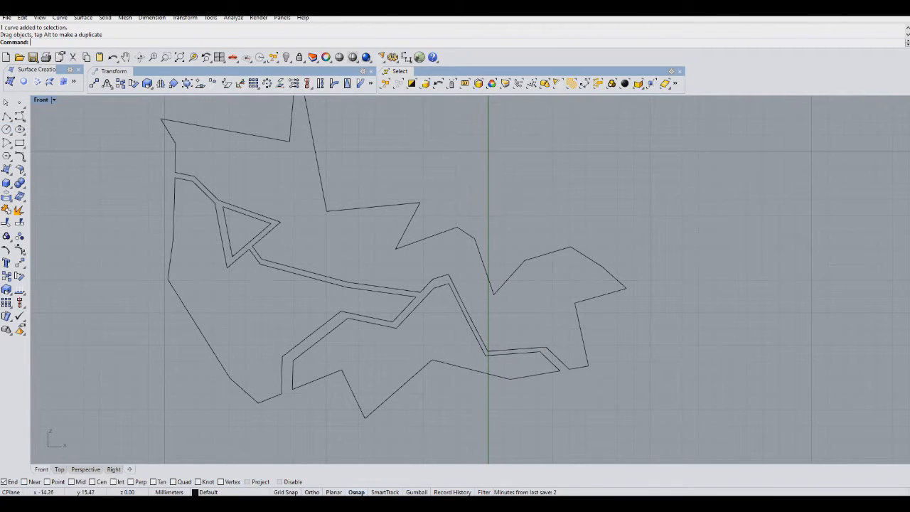
left_click(260, 221)
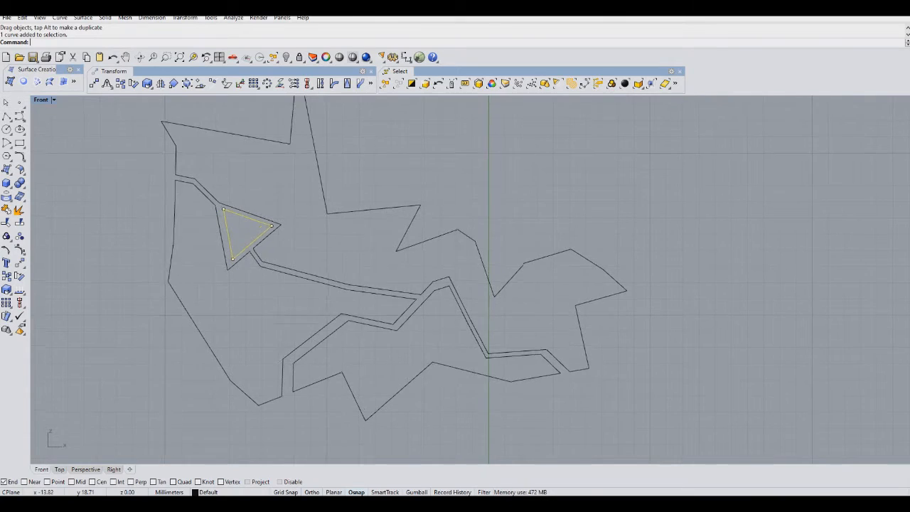
right_click_drag(39, 217, 35, 265)
key("Escape")
right_click(36, 266)
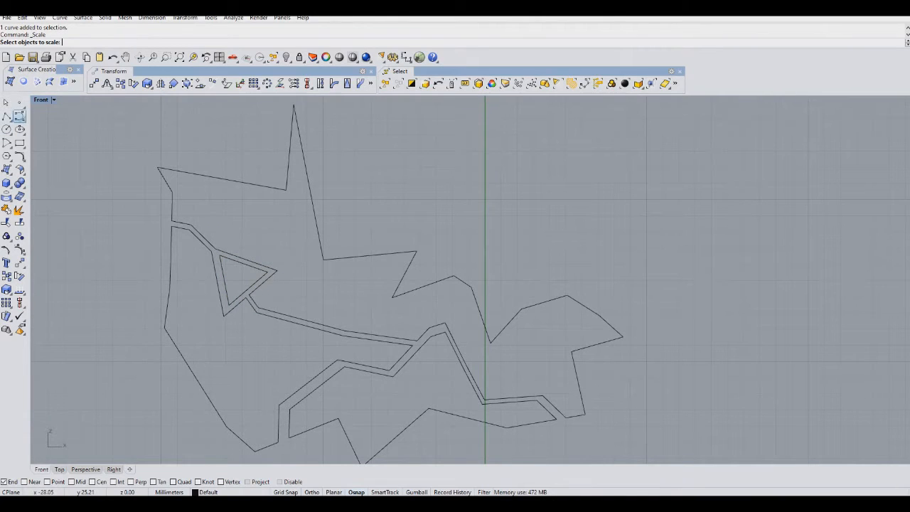
Draw an open polyline from the inner triangle up past the outline's upper star point.
left_click(6, 115)
scroll(206, 205, "up", 3)
left_click(259, 307)
left_click(259, 261)
left_click(339, 229)
left_click(355, 194)
left_click(374, 169)
left_click(422, 151)
key("Return")
Copy the new polyline a small distance to create a parallel pair.
left_click(6, 276)
left_click(364, 237)
left_click(371, 240)
key("Return")
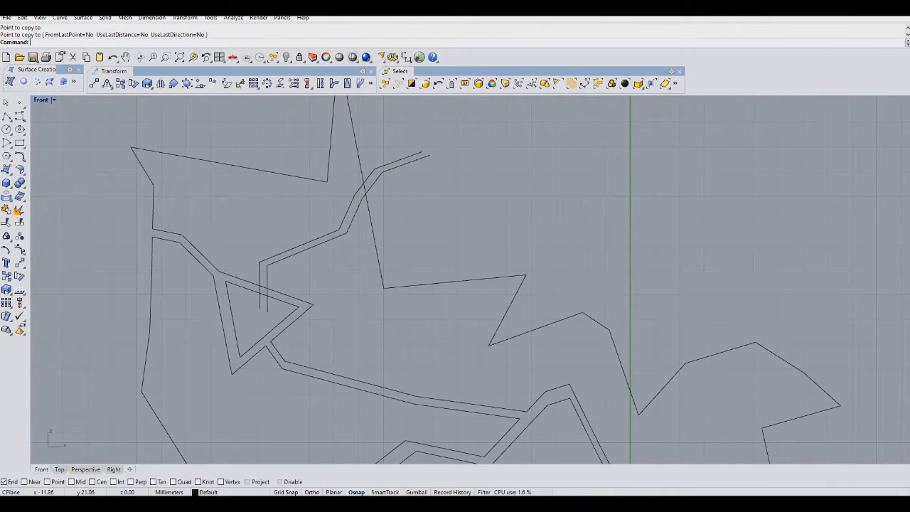
Trim the ends of the new polyline pair where they cross the outline and triangle.
left_click_drag(421, 233, 303, 114)
left_click(278, 292, "shift")
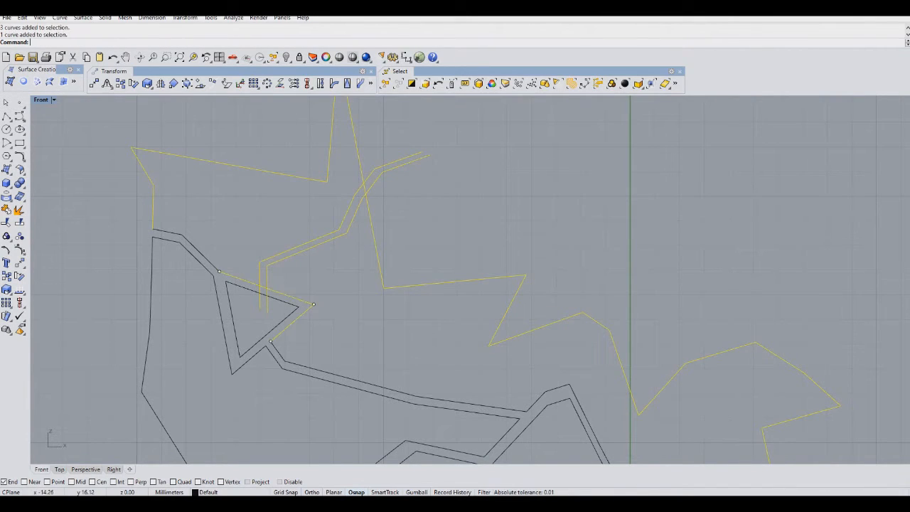
key("ctrl+t")
scroll(271, 317, "up", 6)
left_click(249, 280)
left_click(256, 261)
left_click(250, 273)
key("ctrl+z")
left_click(264, 290)
right_click_drag(436, 102, 412, 236)
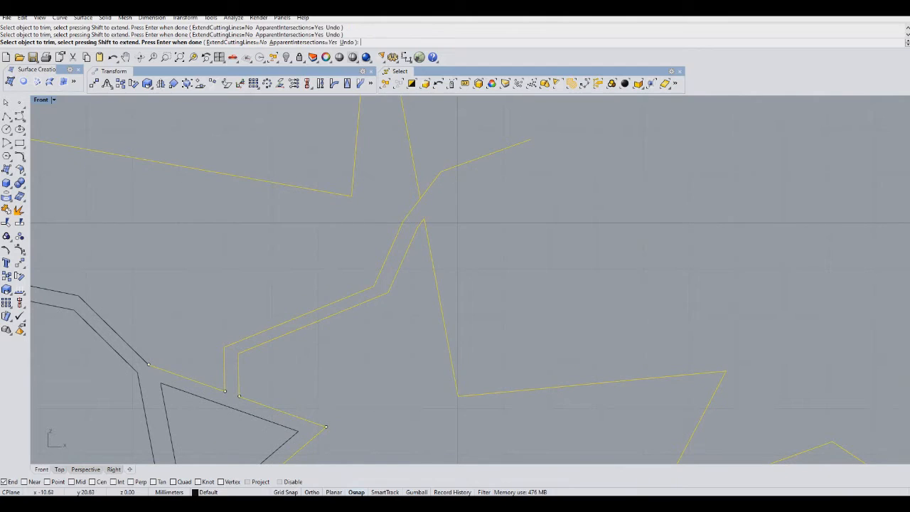
key("Return")
Draw an open polyline from the outline's upper edge diagonally down to its lower-left edge.
scroll(455, 284, "down", 8)
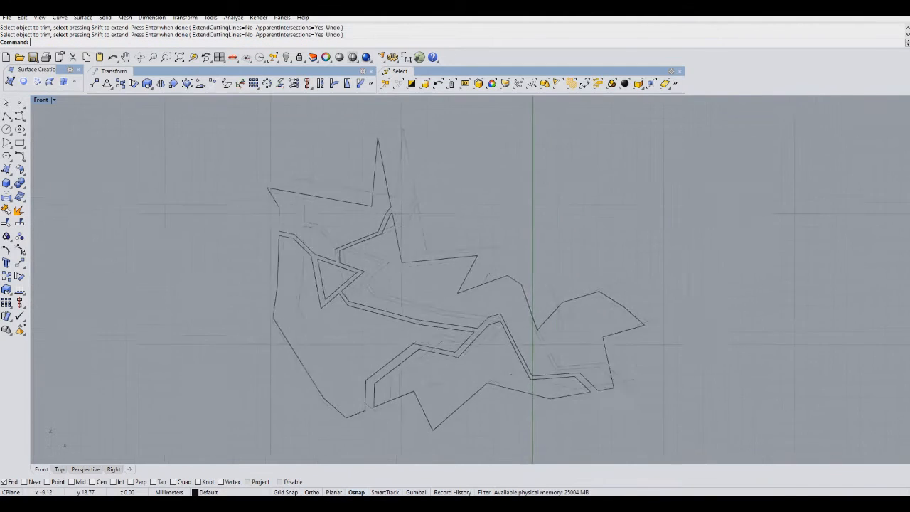
right_click_drag(431, 261, 436, 199)
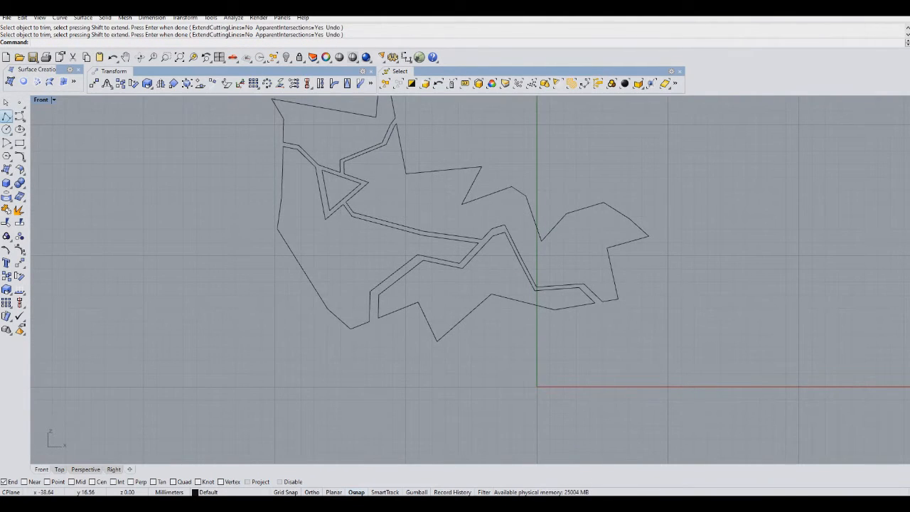
left_click(7, 116)
scroll(391, 213, "up", 5)
left_click(470, 121)
left_click(457, 191)
left_click(361, 256)
left_click(282, 275)
left_click(253, 352)
left_click(217, 394)
right_click(217, 395)
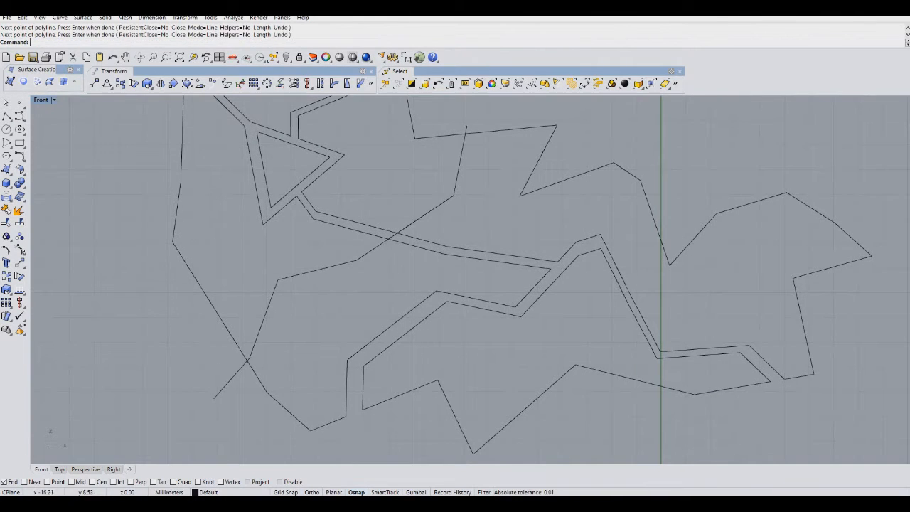
Offset the diagonal polyline a small distance to form a parallel pair.
left_click(261, 328)
right_click_drag(124, 261, 116, 288)
left_click(19, 236)
left_click(284, 274)
right_click(297, 276)
left_click(299, 275)
Trim the diagonal polyline pair where it crosses the outline and the other double lines.
left_click(458, 213)
left_click_drag(459, 213, 456, 218)
left_click_drag(485, 139, 431, 243)
left_click_drag(370, 236, 330, 291, "shift")
left_click_drag(279, 371, 186, 436, "shift")
key("ctrl+t")
left_click(219, 412)
left_click(228, 413)
left_click(243, 391)
scroll(396, 202, "up", 4)
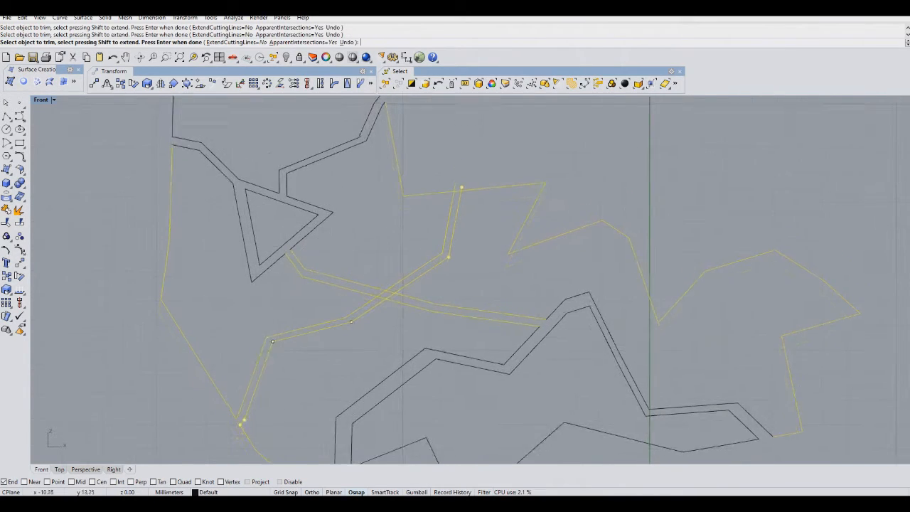
left_click(493, 130)
key("Return")
scroll(241, 277, "down", 5)
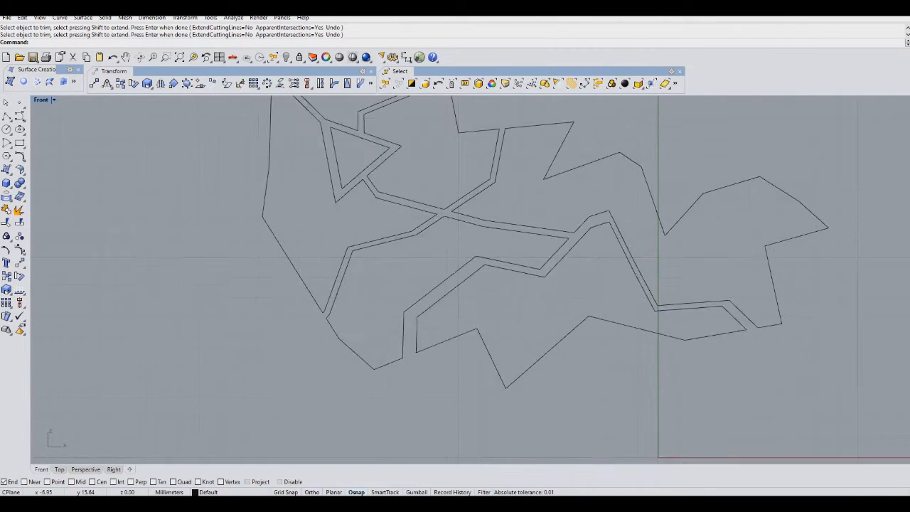
Draw a closed polyline shape overlapping the outline's upper star point.
right_click_drag(339, 264, 279, 282)
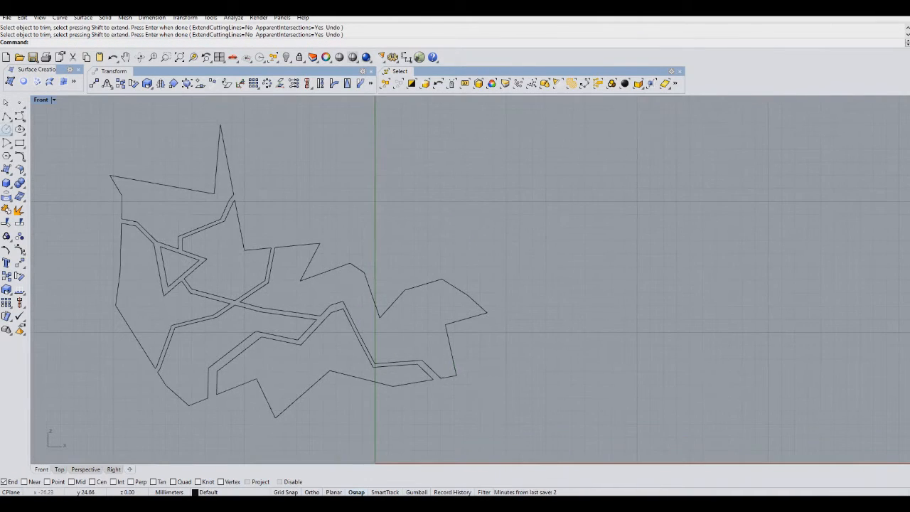
left_click(6, 115)
scroll(266, 219, "up", 5)
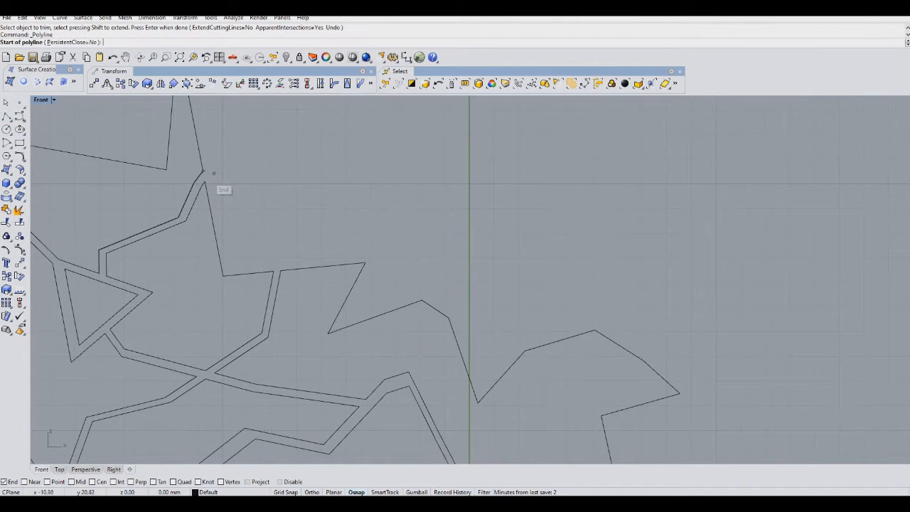
left_click(217, 182)
left_click(232, 267)
left_click(301, 262)
left_click(316, 212)
left_click(389, 162)
left_click(423, 100)
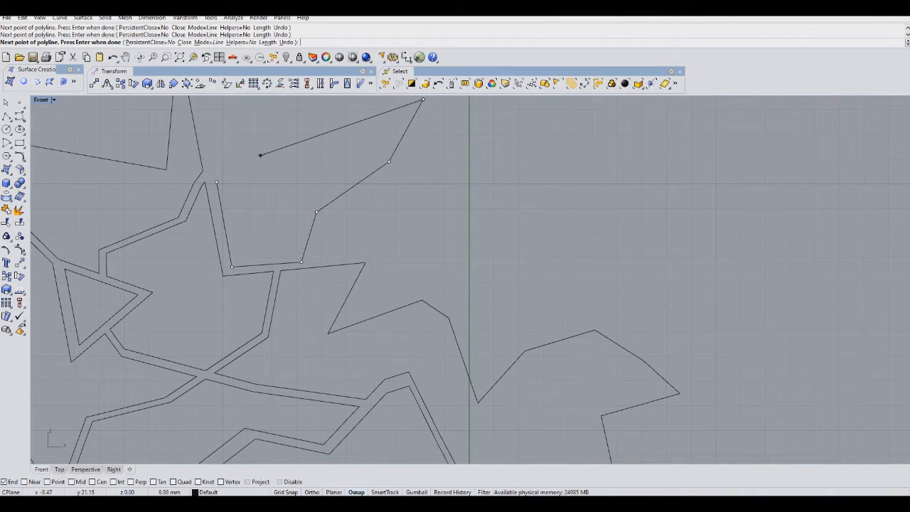
left_click(217, 182)
Draw an open polyline crossing through the new closed shape.
right_click_drag(258, 260, 257, 298)
right_click(257, 298)
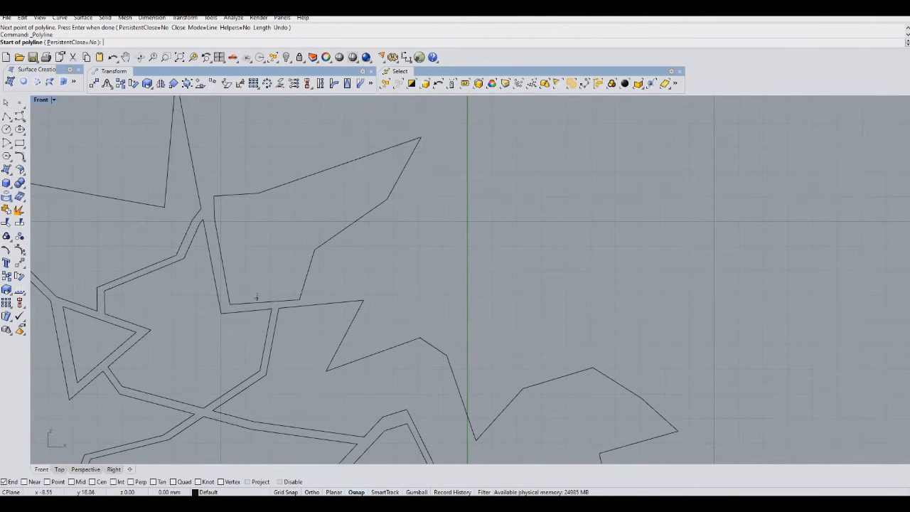
left_click(192, 258)
left_click(350, 189)
left_click(412, 233)
left_click(455, 250)
right_click(455, 250)
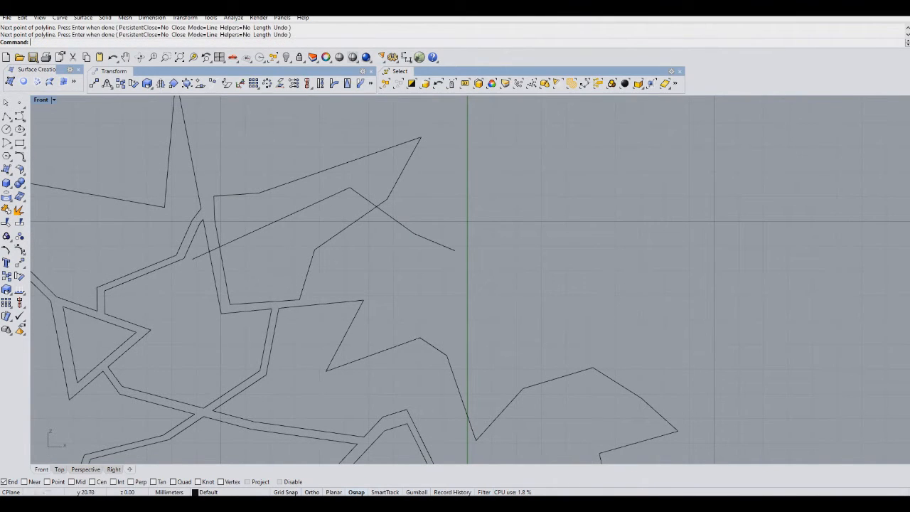
Copy the crossing polyline a small distance to create a parallel pair.
left_click(304, 209)
left_click(7, 276)
left_click(212, 264)
left_click(213, 283)
right_click(214, 282)
Trim the crossing polyline pair and the closed shape where they intersect.
left_click_drag(367, 264, 312, 179)
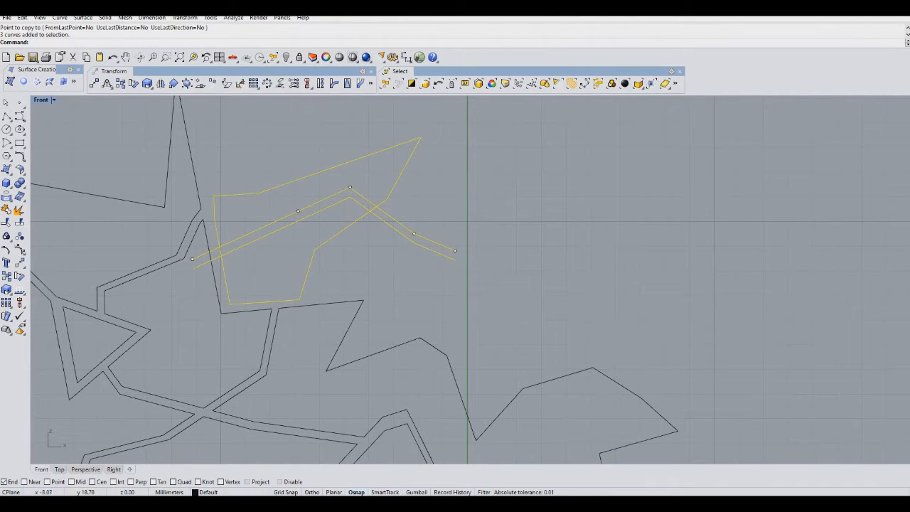
key("ctrl+t")
left_click(214, 250)
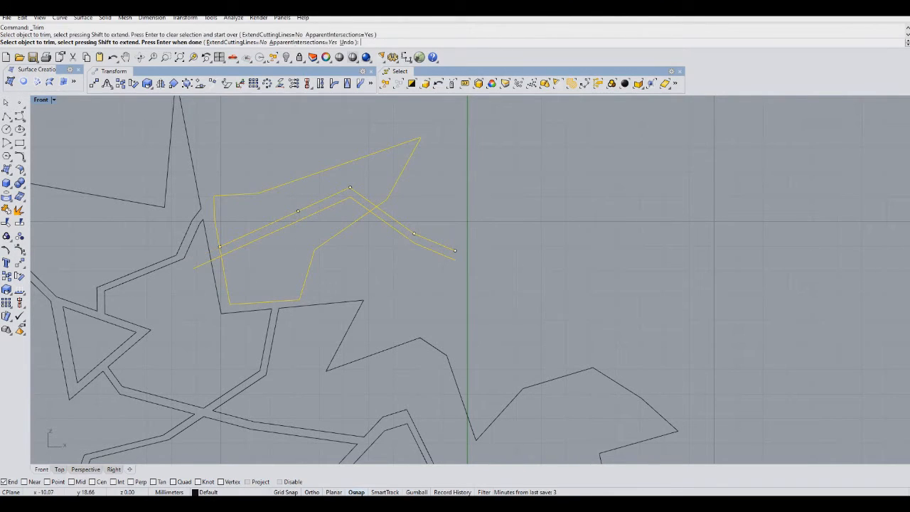
left_click(216, 256)
left_click(220, 251)
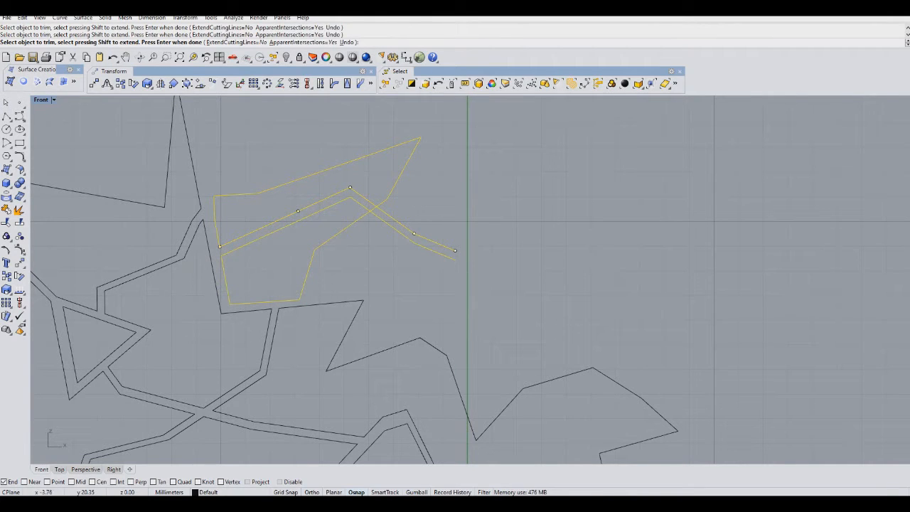
left_click(373, 208)
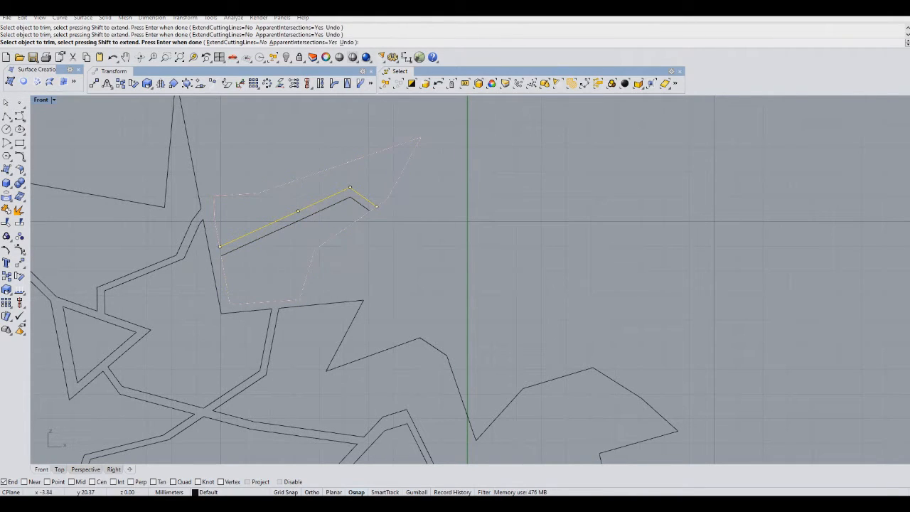
right_click(409, 228)
Draw a closed polyline shape below the outline's lower edge.
left_click(530, 348)
right_click(529, 348)
scroll(530, 347, "down", 10)
right_click_drag(529, 348, 406, 232)
left_click(6, 116)
scroll(355, 361, "up", 3)
left_click(357, 257)
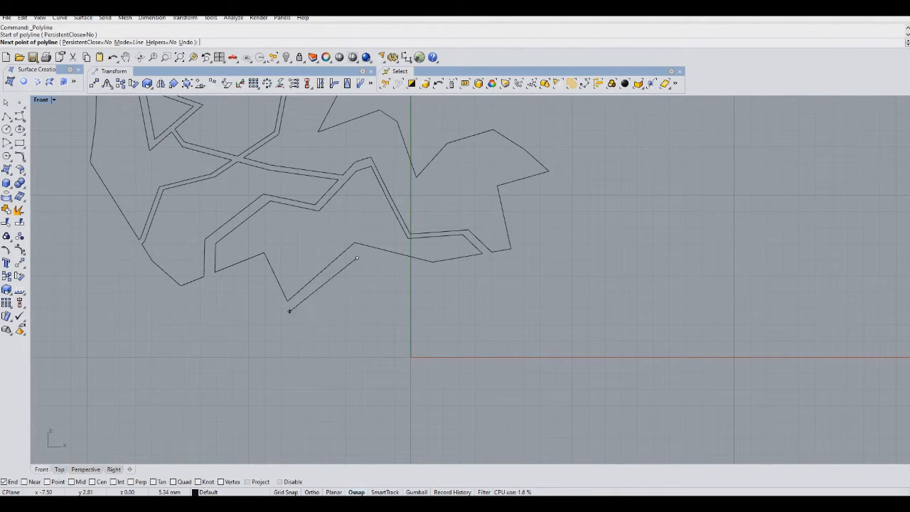
left_click(300, 312)
left_click(313, 346)
left_click(367, 343)
left_click(425, 380)
left_click(454, 369)
left_click(383, 310)
left_click(363, 304)
left_click(364, 281)
left_click(357, 257)
Draw an open polyline crossing down through the lower closed shape.
right_click(375, 296)
left_click(376, 298)
left_click(404, 341)
left_click(407, 385)
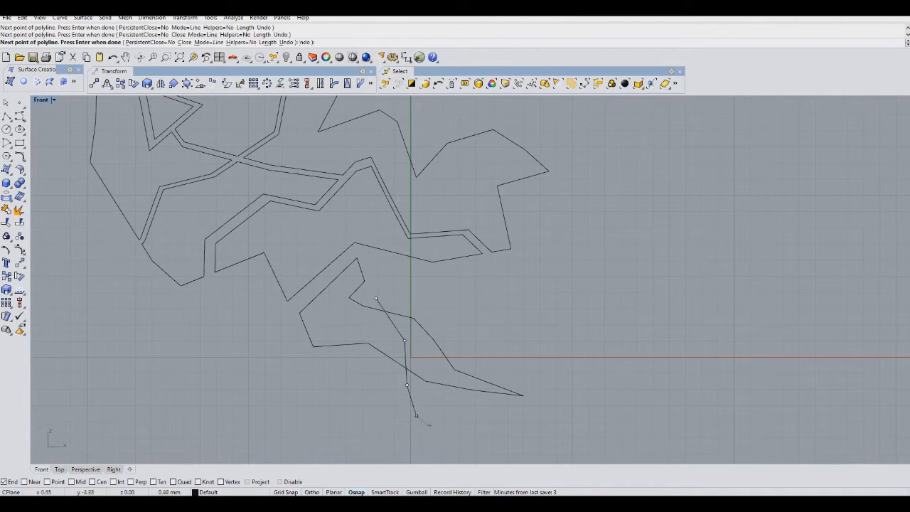
left_click(416, 415)
key("Return")
Copy the lower crossing polyline a small distance to create a parallel pair.
left_click(6, 277)
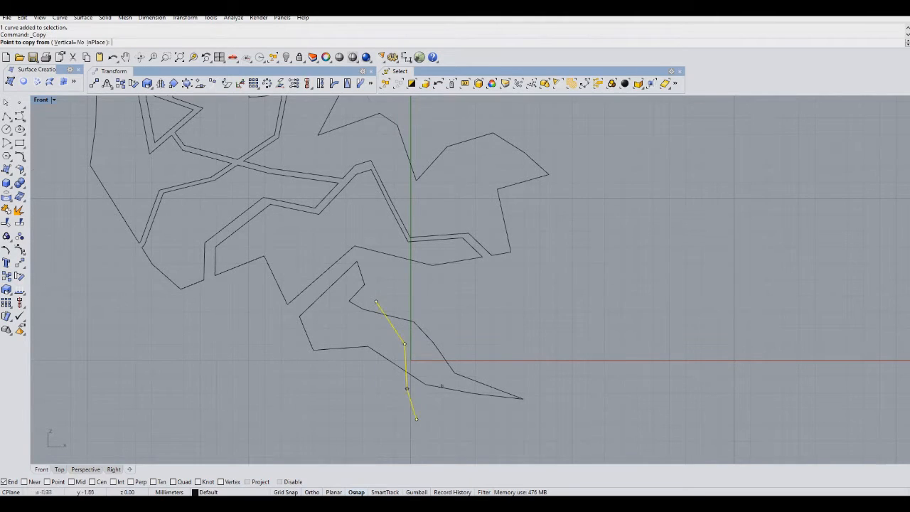
scroll(443, 386, "up", 8)
left_click(339, 312)
left_click(326, 311)
right_click(326, 311)
Trim the lower closed shape and the parallel crossing polylines where they overlap.
left_click(403, 189)
left_click_drag(402, 186, 253, 398)
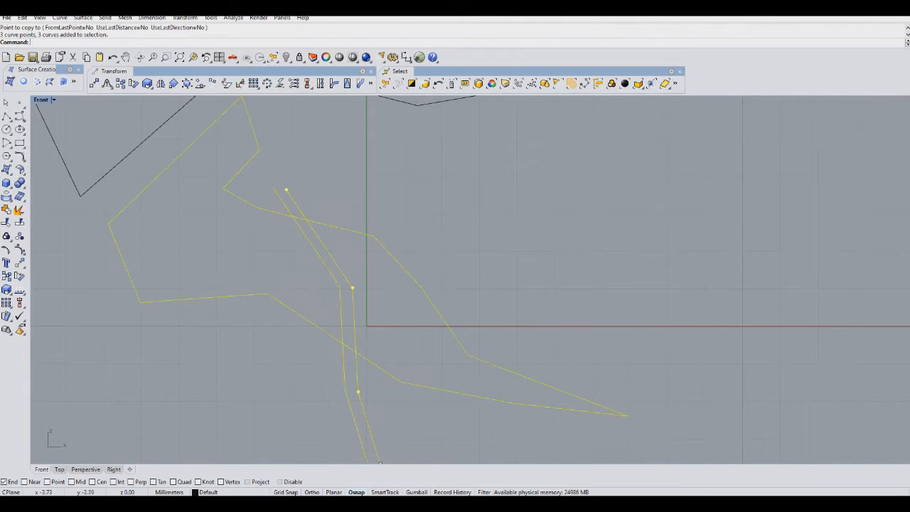
key("ctrl+t")
left_click(285, 207)
left_click(300, 219)
left_click(297, 205)
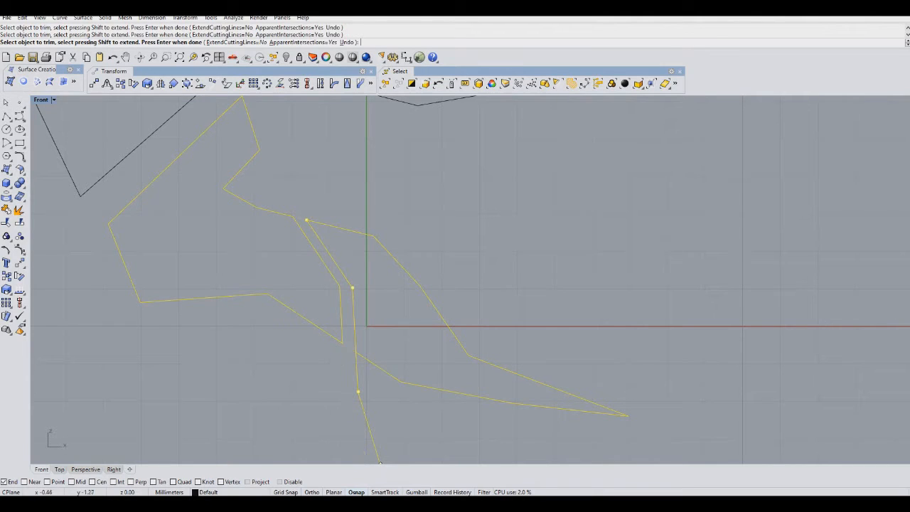
key("Return")
Draw a closed polyline shape below the outline's lower left edge.
scroll(687, 342, "down", 5)
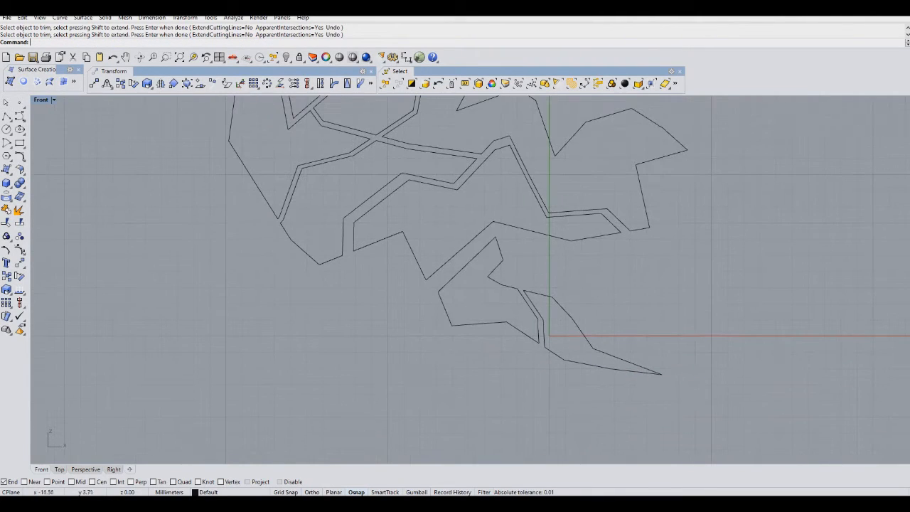
left_click(6, 116)
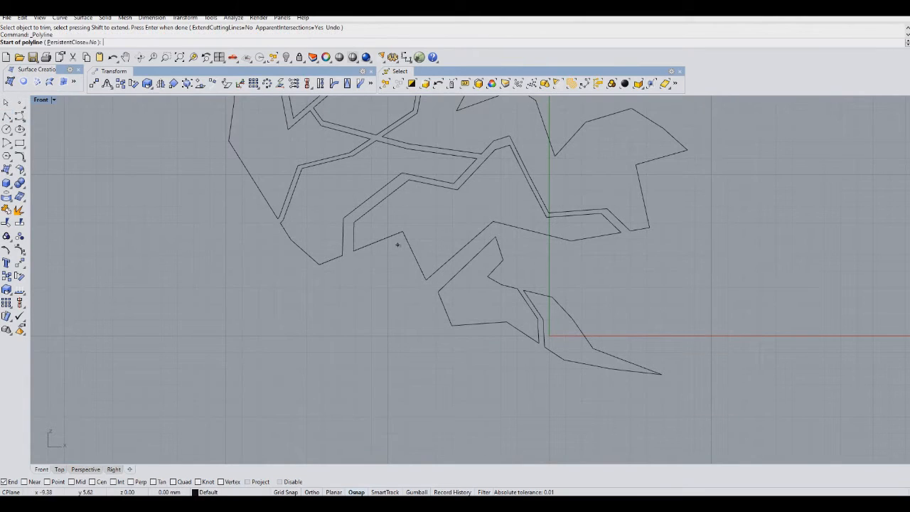
left_click(397, 245)
left_click(323, 277)
left_click(341, 330)
left_click(339, 369)
left_click(341, 394)
left_click(389, 344)
left_click(414, 290)
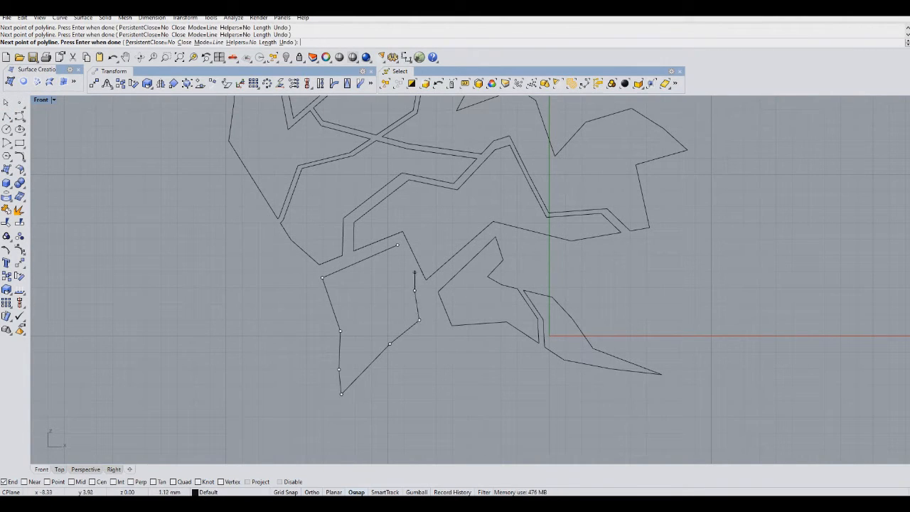
left_click(397, 244)
scroll(439, 337, "down", 6)
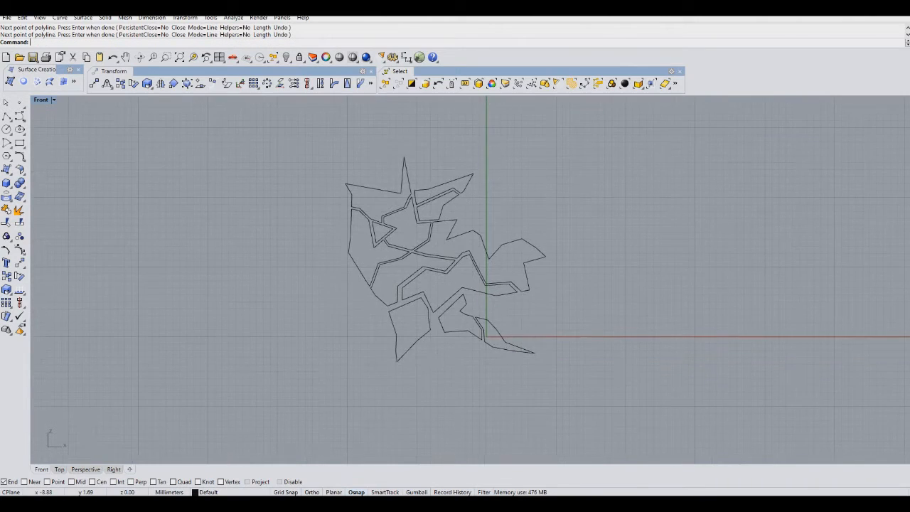
scroll(355, 261, "up", 4)
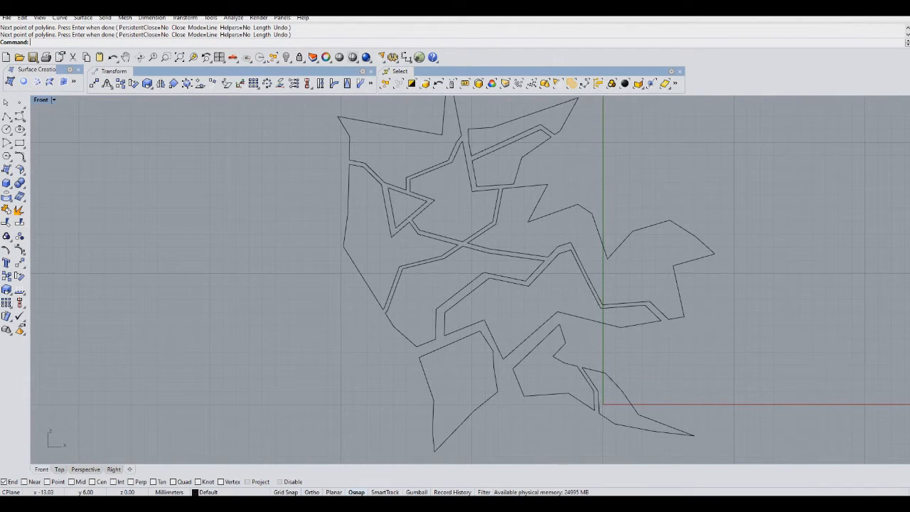
right_click_drag(506, 285, 315, 274)
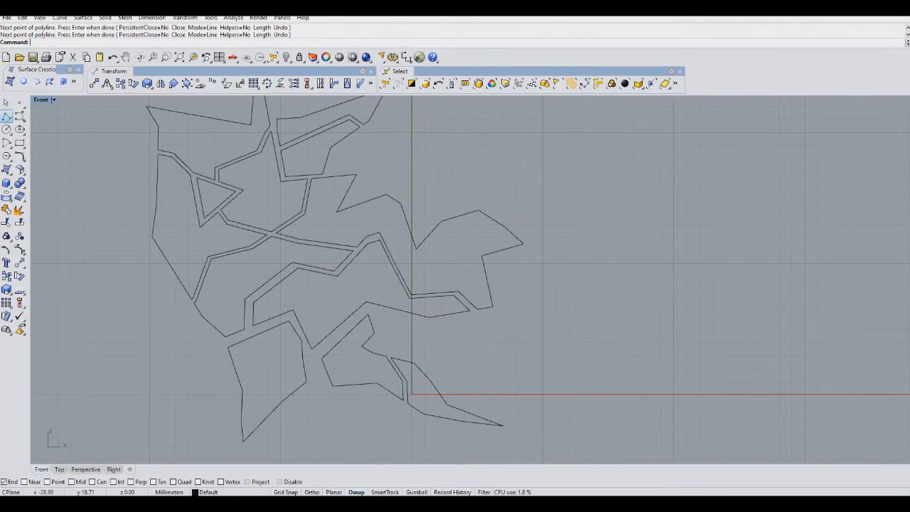
left_click(6, 116)
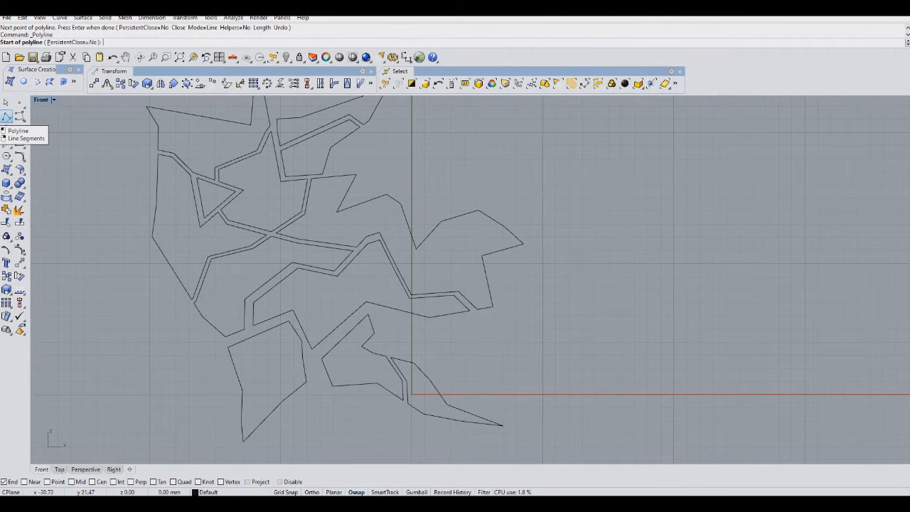
scroll(305, 251, "up", 3)
left_click(435, 253)
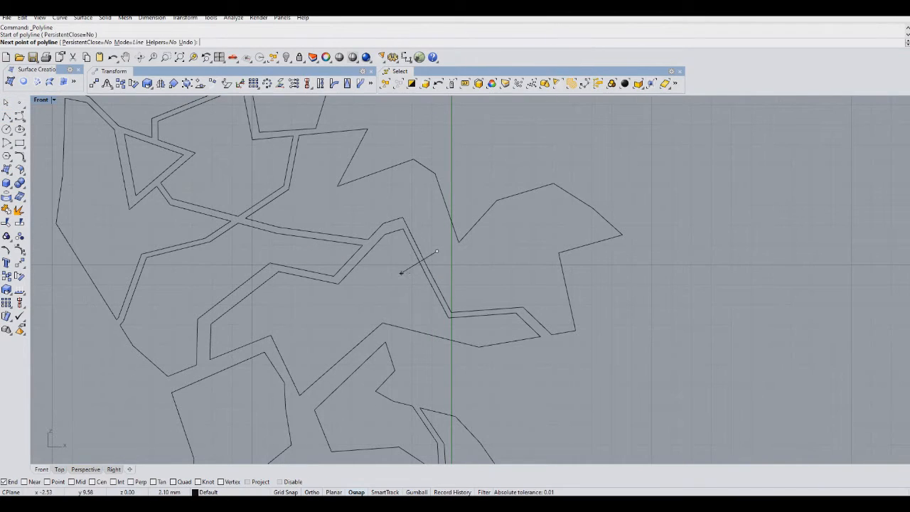
key("Escape")
Draw an open polyline crossing down through the new lower left closed shape.
scroll(443, 244, "down", 5)
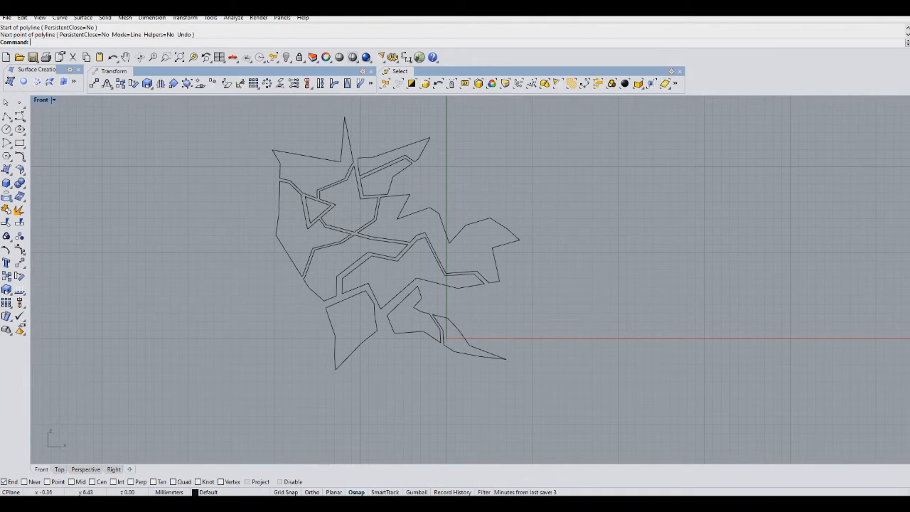
left_click(6, 116)
scroll(358, 301, "up", 5)
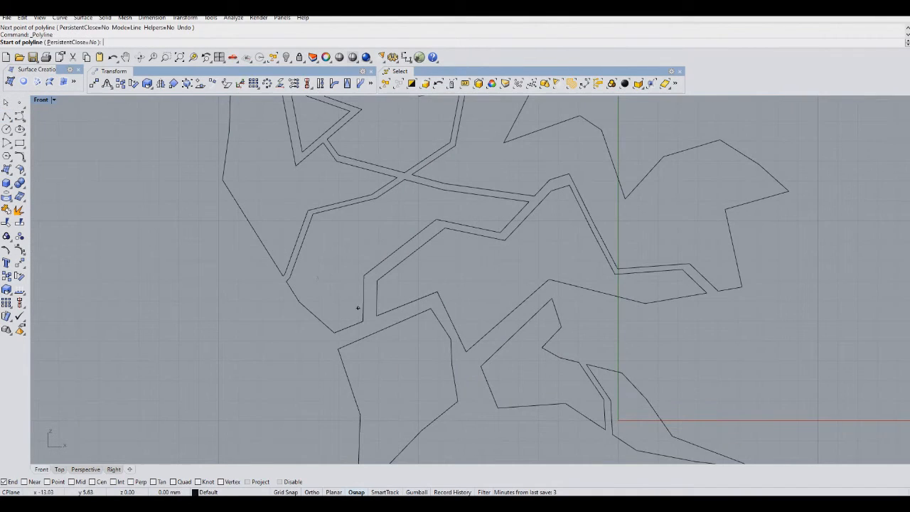
left_click(371, 213)
left_click(410, 308)
left_click(396, 347)
left_click(386, 366)
key("Return")
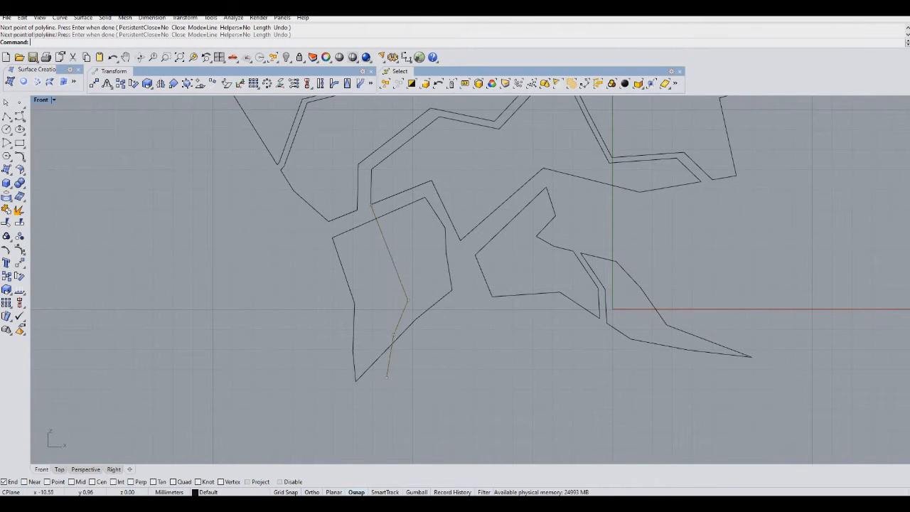
Copy that crossing polyline a small distance to form a parallel pair.
left_click_drag(396, 270, 384, 272)
left_click(7, 276)
left_click(413, 260)
left_click(424, 256)
key("Return")
Trim the parallel pair and the lower left closed shape where they overlap.
left_click_drag(426, 350, 374, 311)
key("ctrl+t")
left_click(362, 215)
left_click(371, 213)
left_click(370, 221)
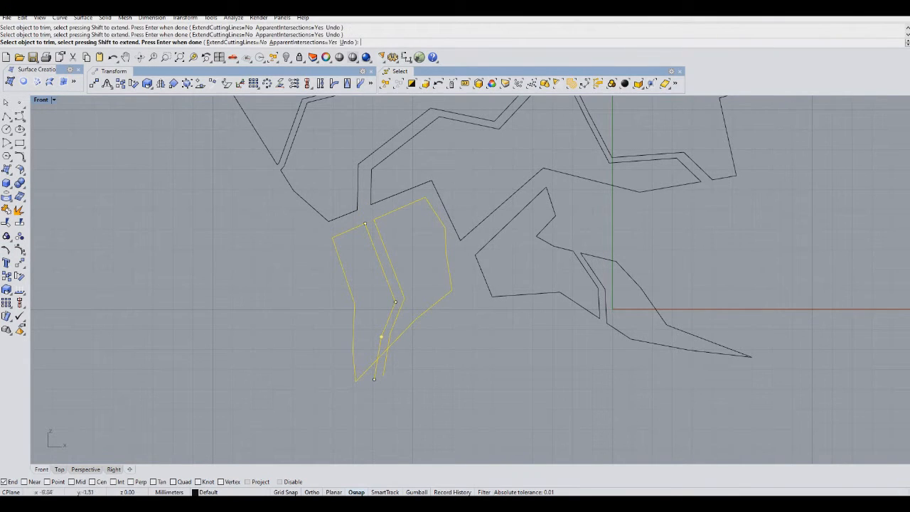
key("Return")
Draw a closed narrow spike-shaped polyline pointing up and right from the outline's middle notch.
scroll(438, 373, "down", 6)
right_click_drag(483, 212, 401, 323)
left_click(9, 119)
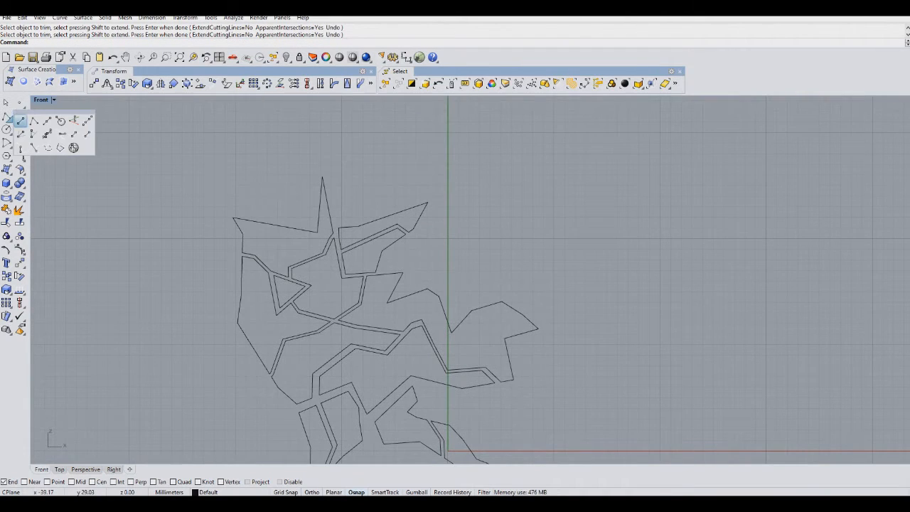
scroll(395, 316, "up", 6)
left_click(20, 121)
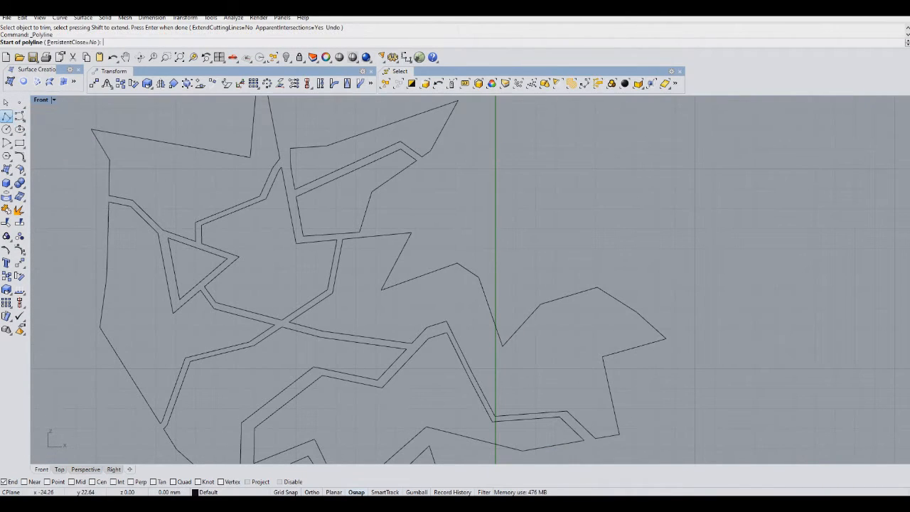
left_click(423, 230)
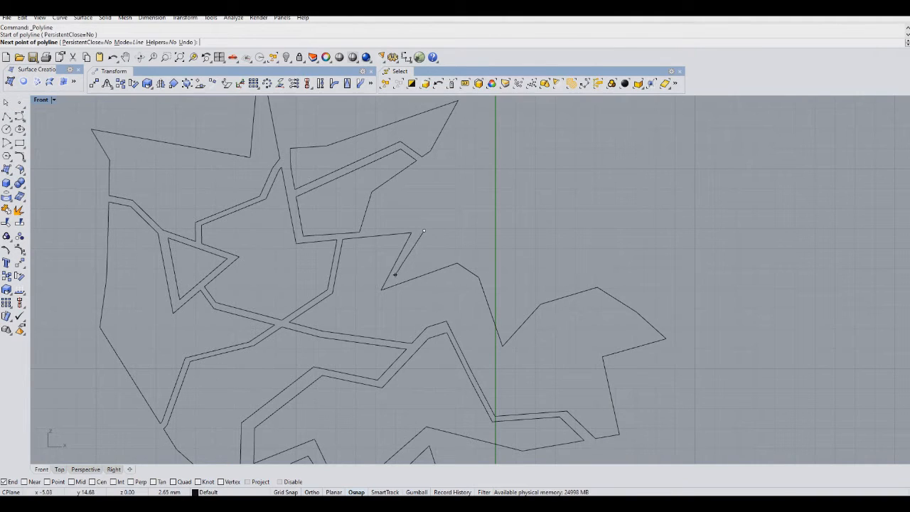
left_click(395, 274)
left_click(454, 249)
left_click(533, 177)
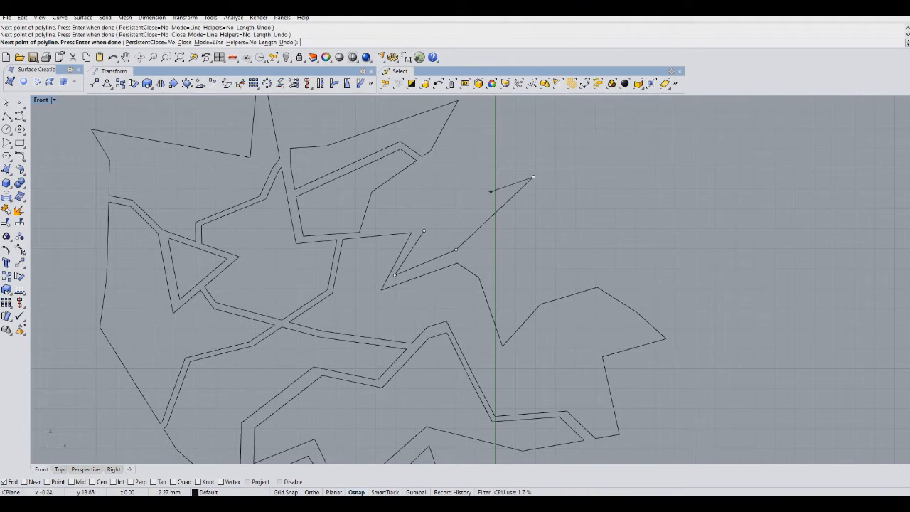
left_click(423, 230)
Select all the curves and move them up and to the left.
scroll(284, 177, "down", 5)
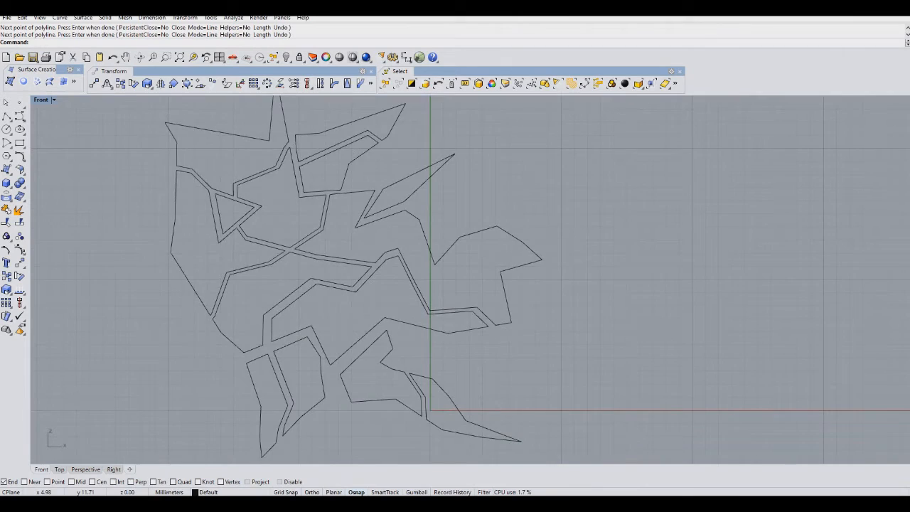
right_click_drag(570, 167, 563, 169)
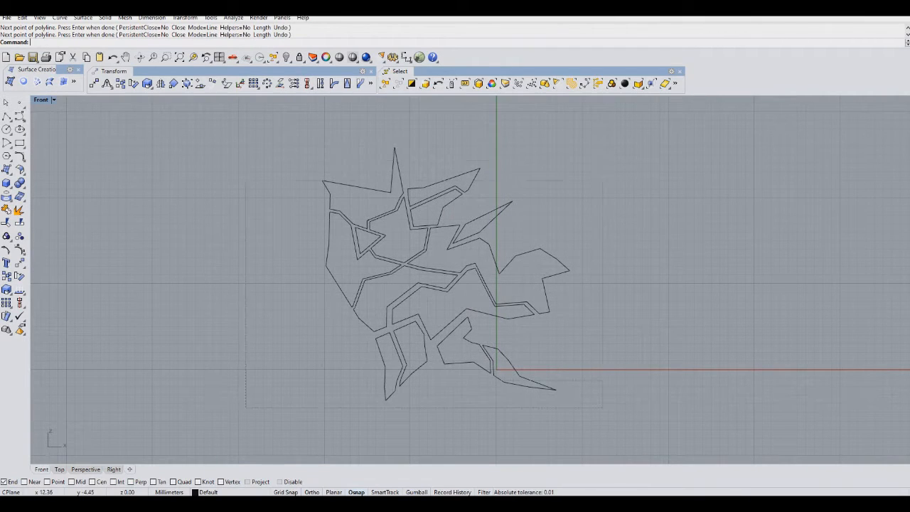
key("ctrl+a")
left_click_drag(433, 230, 359, 196)
Draw an open polyline crossing diagonally through the outline's right section and its double path.
scroll(227, 328, "down", 2)
scroll(369, 142, "up", 4)
left_click(6, 116)
scroll(334, 278, "up", 2)
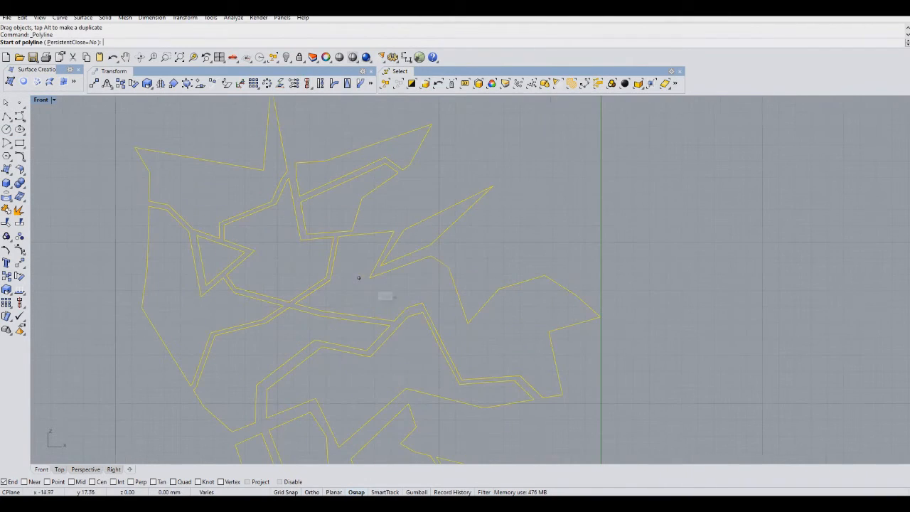
left_click(430, 346)
left_click(465, 285)
left_click(487, 251)
left_click(498, 242)
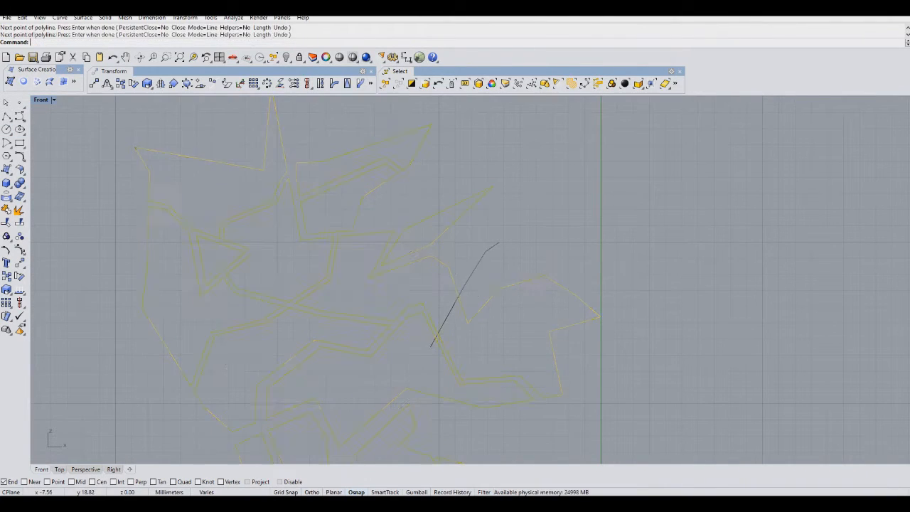
key("Return")
Copy the diagonal polyline a small distance to form a parallel pair.
left_click(6, 276)
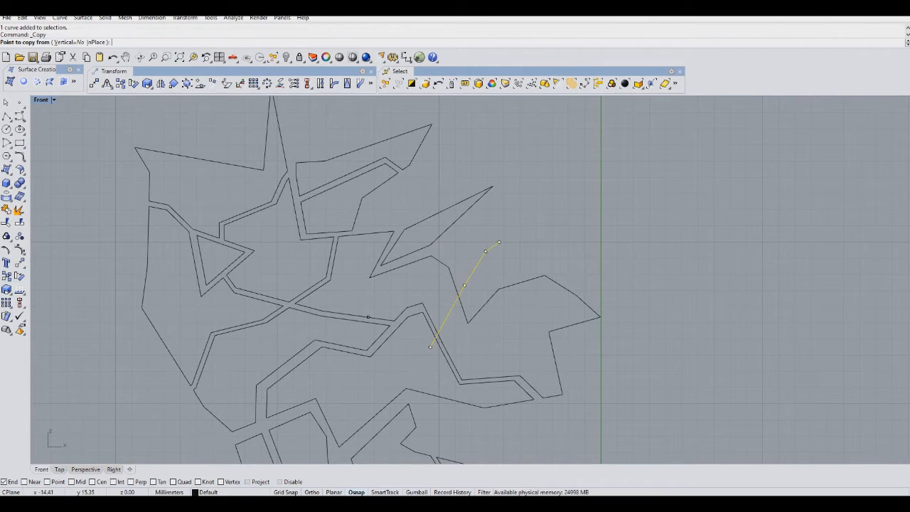
scroll(463, 324, "up", 4)
left_click(508, 288)
left_click(512, 295)
key("Return")
Trim the parallel diagonal pair and the crossed outline curves where they intersect.
left_click_drag(492, 263, 444, 298)
left_click(433, 360, "shift")
key("ctrl+t")
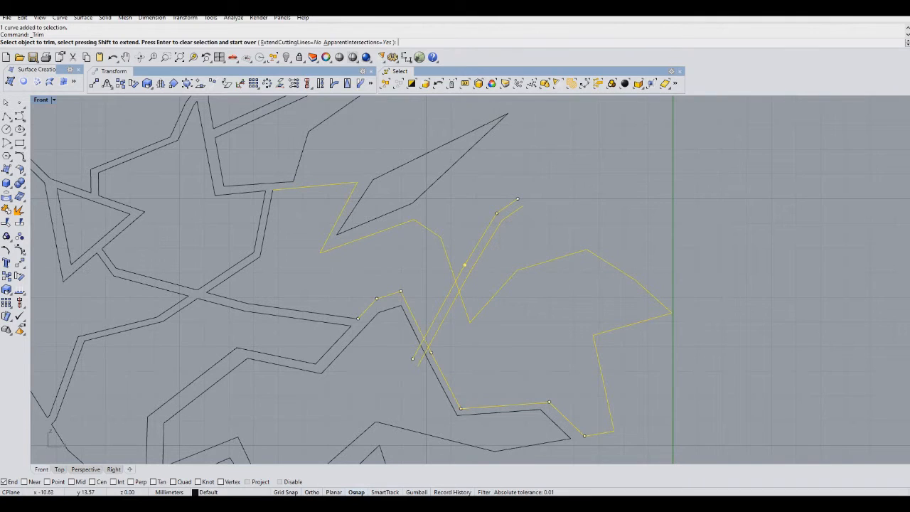
left_click(415, 354)
left_click(419, 364)
left_click(426, 342)
left_click(465, 273)
key("Return")
Draw a closed spike-shaped polyline along the outline's upper left edge.
scroll(552, 272, "down", 5)
left_click(6, 116)
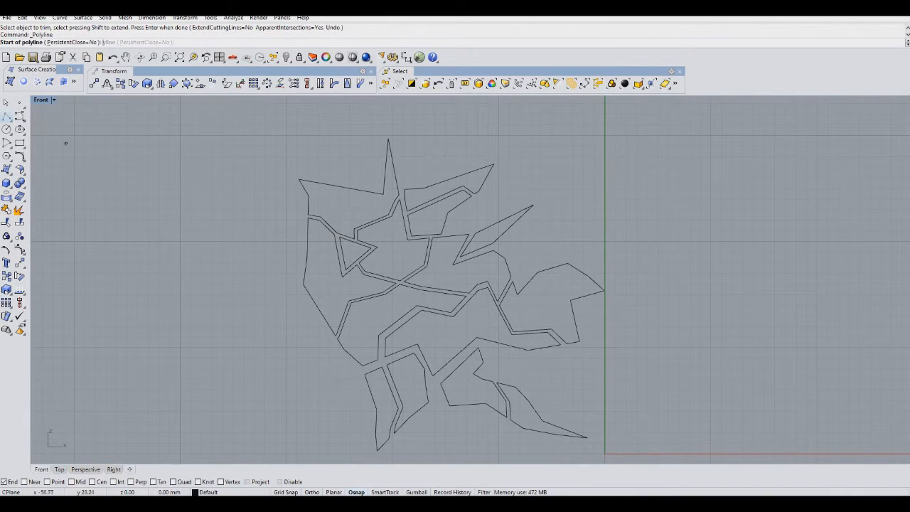
scroll(296, 274, "up", 3)
left_click(290, 286)
left_click(299, 252)
left_click(301, 182)
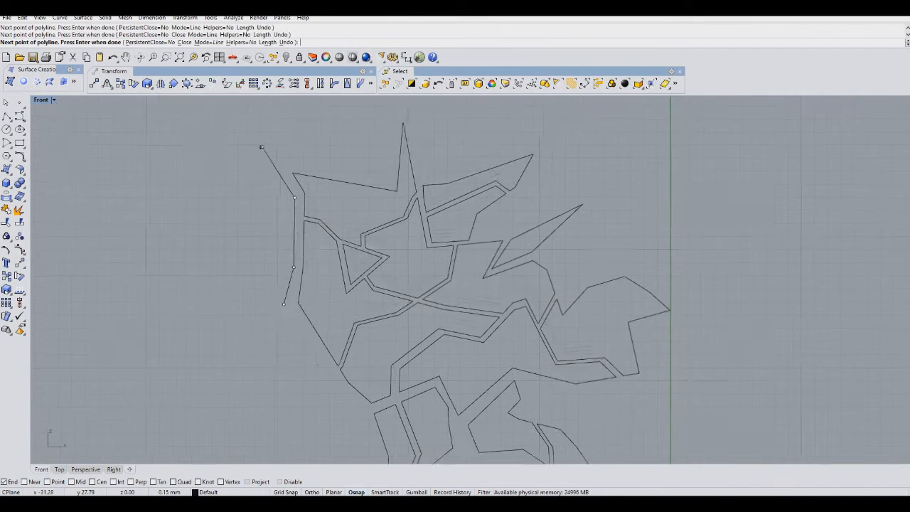
left_click(261, 147)
left_click(209, 146)
left_click(242, 217)
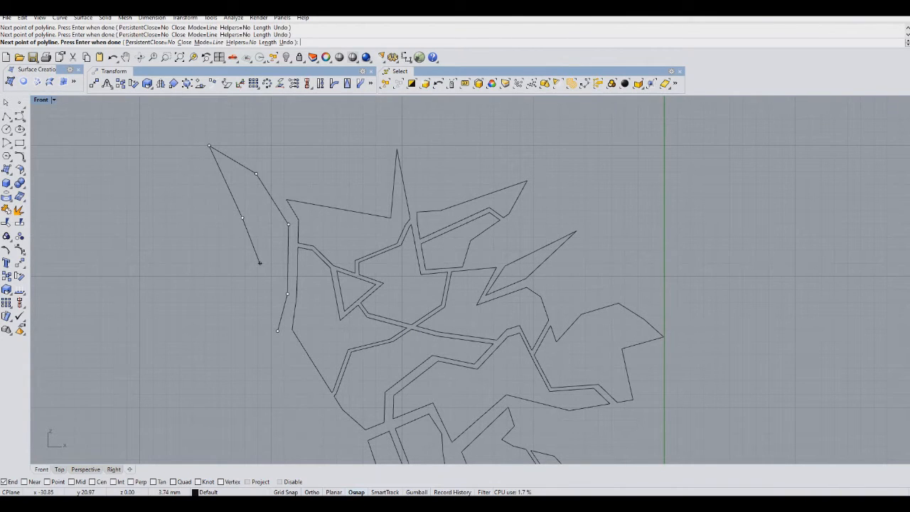
left_click(273, 300)
left_click(277, 331)
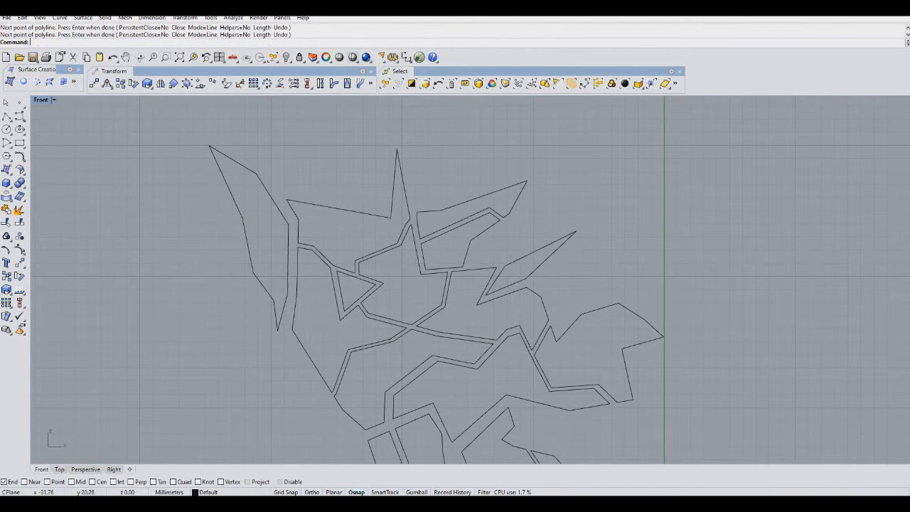
Draw an open polyline crossing down through the upper left spike shape.
key("Return")
left_click(240, 254)
left_click(268, 224)
left_click(258, 186)
left_click(271, 157)
left_click(278, 145)
key("Return")
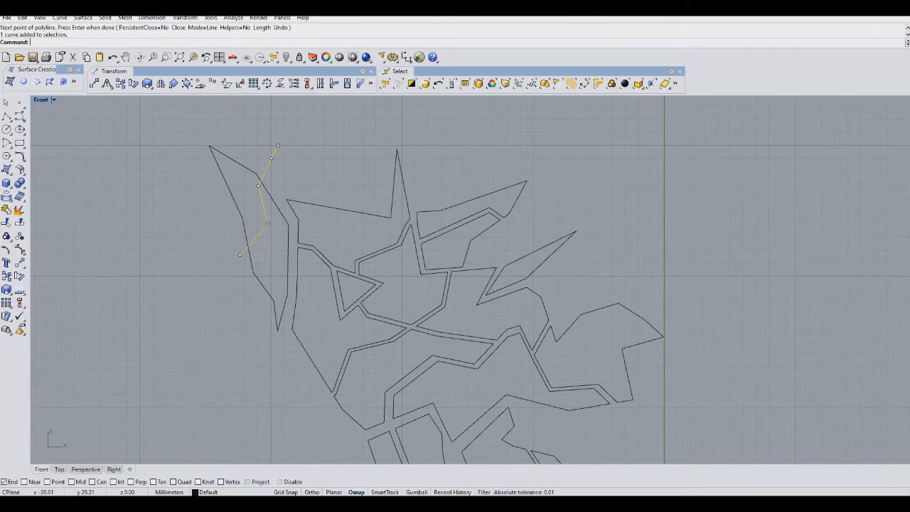
Copy that crossing polyline a small distance to form a parallel pair.
left_click(7, 276)
right_click_drag(103, 237, 206, 319)
scroll(360, 244, "up", 4)
left_click(335, 277)
left_click(327, 275)
key("Return")
Trim the parallel pair and the upper left spike shape where they overlap.
left_click_drag(416, 214, 357, 289)
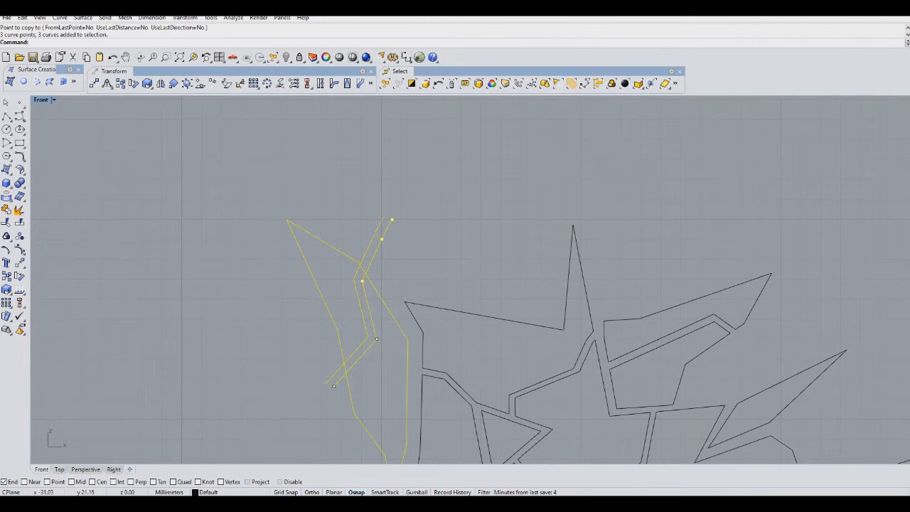
key("ctrl+t")
left_click(338, 371)
left_click(340, 379)
left_click(346, 368)
left_click(365, 254)
left_click(371, 266)
key("Return")
scroll(388, 252, "down", 6)
mouse_move(494, 390)
right_mouse_down()
mouse_move(320, 273)
mouse_move(310, 287)
right_mouse_up()
scroll(320, 272, "down", 6)
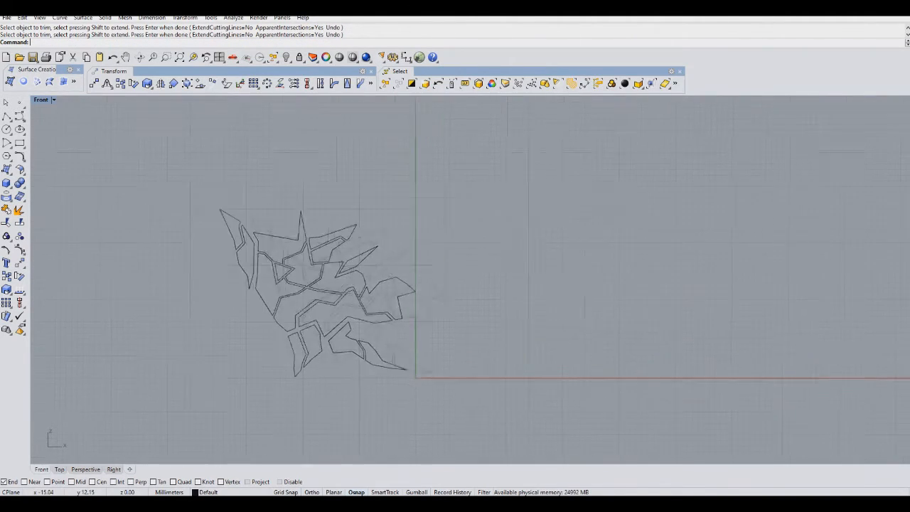
scroll(250, 259, "up", 3)
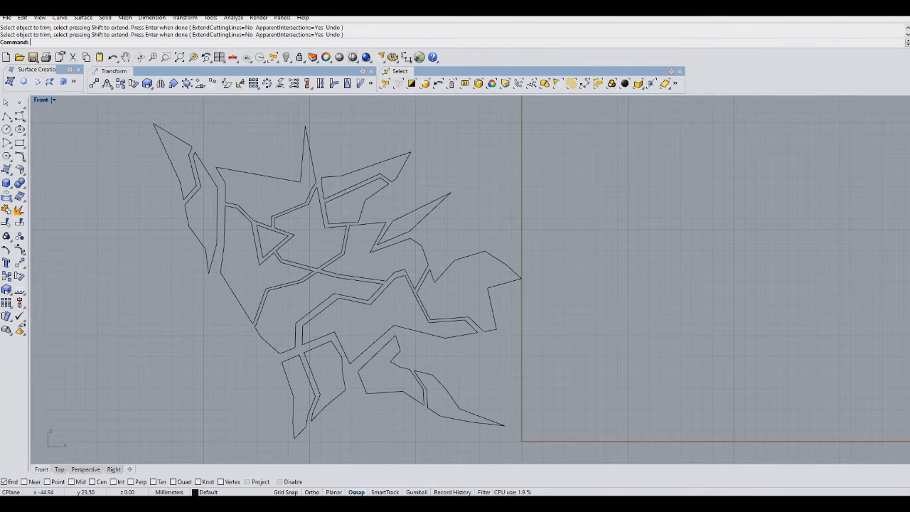
left_click(6, 116)
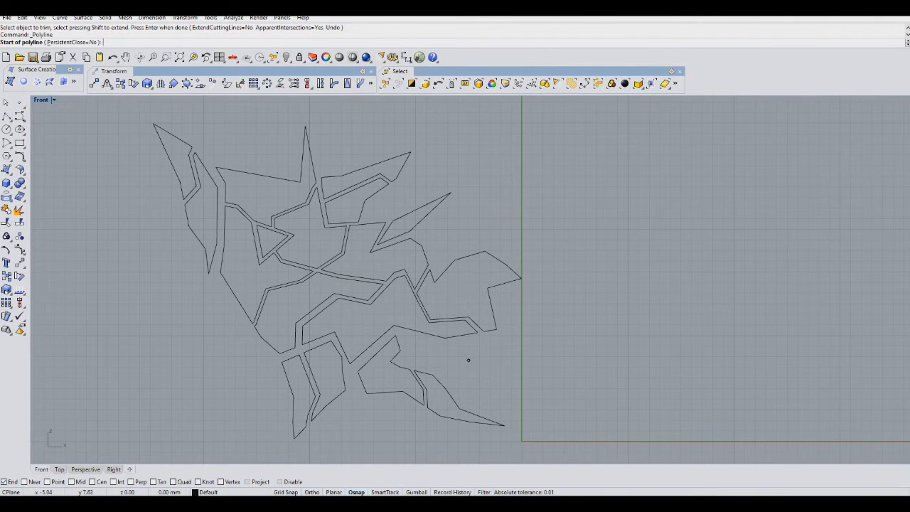
scroll(465, 361, "up", 2)
key("Escape")
scroll(465, 360, "down", 3)
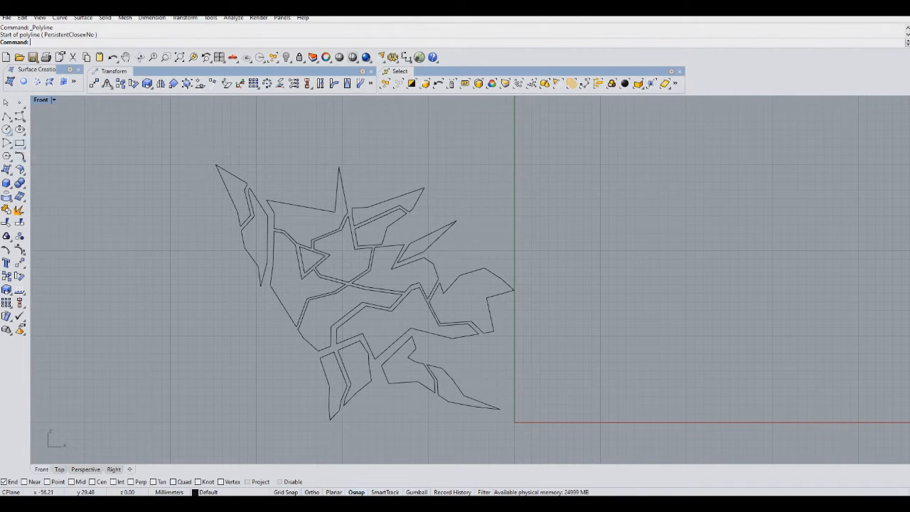
Draw a closed spike-shaped polyline in the lower middle of the outline, below the central double paths.
key("Return")
scroll(387, 325, "up", 3)
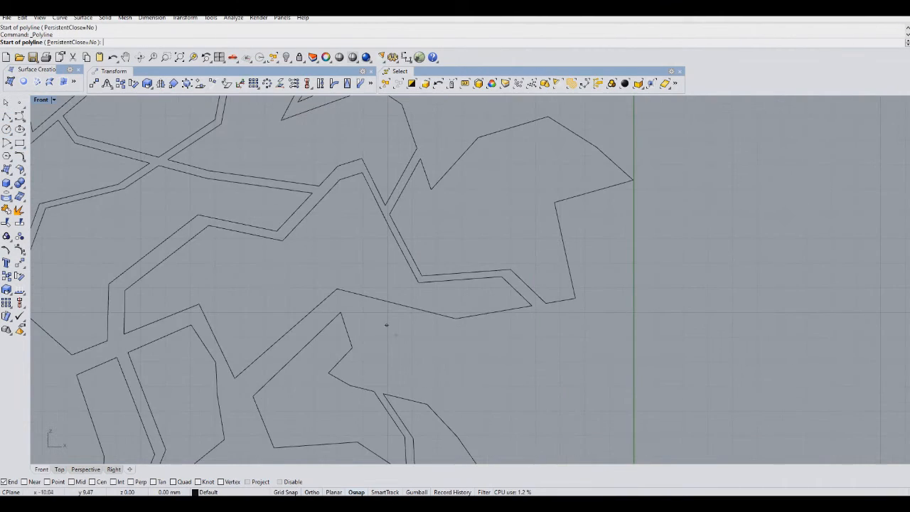
left_click(354, 306)
left_click(372, 347)
left_click(349, 369)
left_click(400, 386)
left_click(443, 384)
left_click(475, 384)
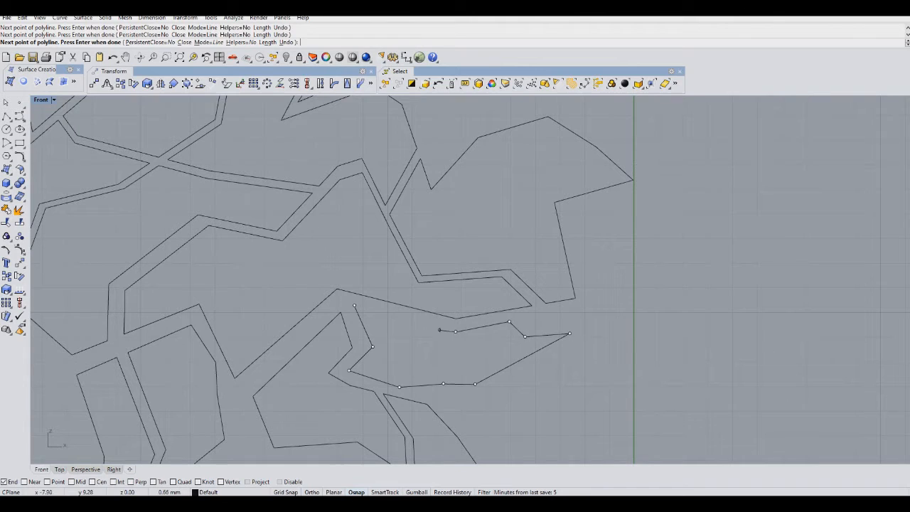
left_click(371, 304)
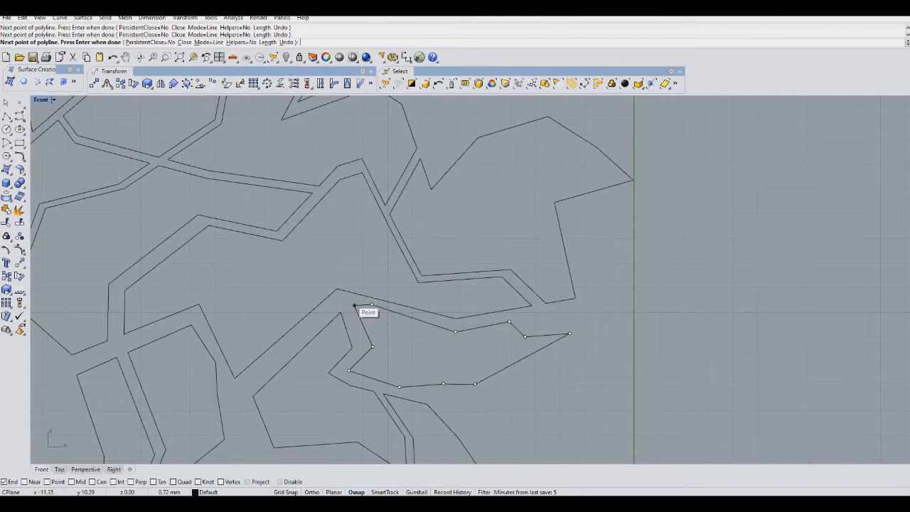
scroll(346, 297, "up", 4)
left_click(347, 295)
left_click(356, 309)
scroll(433, 333, "down", 16)
scroll(396, 243, "up", 6)
Draw a closed spike-shaped polyline rising above the outline's top central spike.
key("Return")
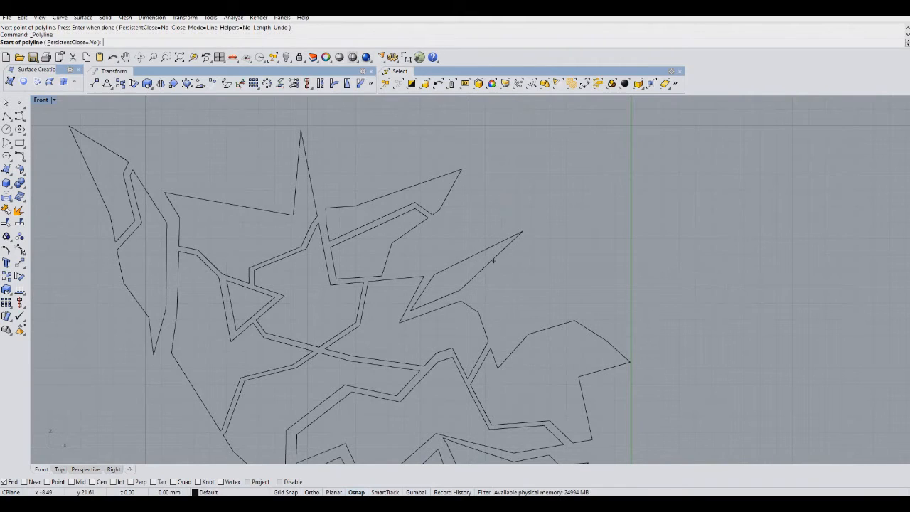
right_click_drag(298, 195, 339, 302)
left_click(329, 239)
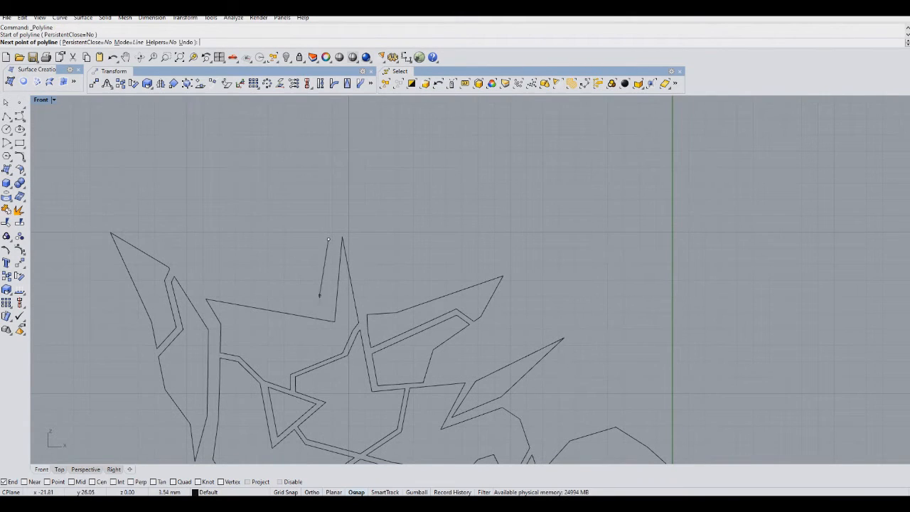
left_click(324, 311)
left_click(257, 298)
left_click(266, 273)
left_click(251, 243)
left_click(234, 208)
right_click_drag(233, 208, 226, 260)
left_click(285, 193)
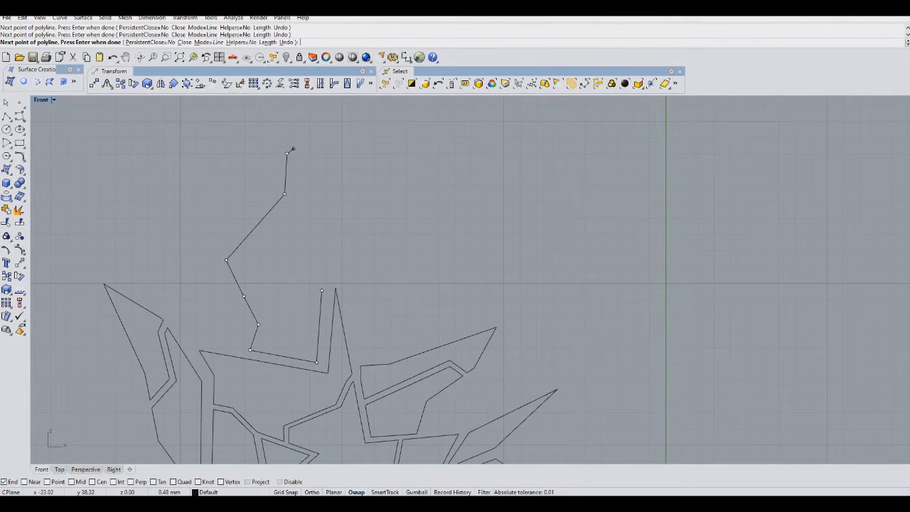
left_click(317, 228)
left_click(321, 276)
left_click(321, 290)
Draw an open polyline crossing down through the new top spike shape.
right_click(314, 320)
left_click(278, 370)
left_click(290, 298)
left_click(268, 262)
left_click(253, 228)
left_click(252, 196)
left_click(246, 171)
key("Return")
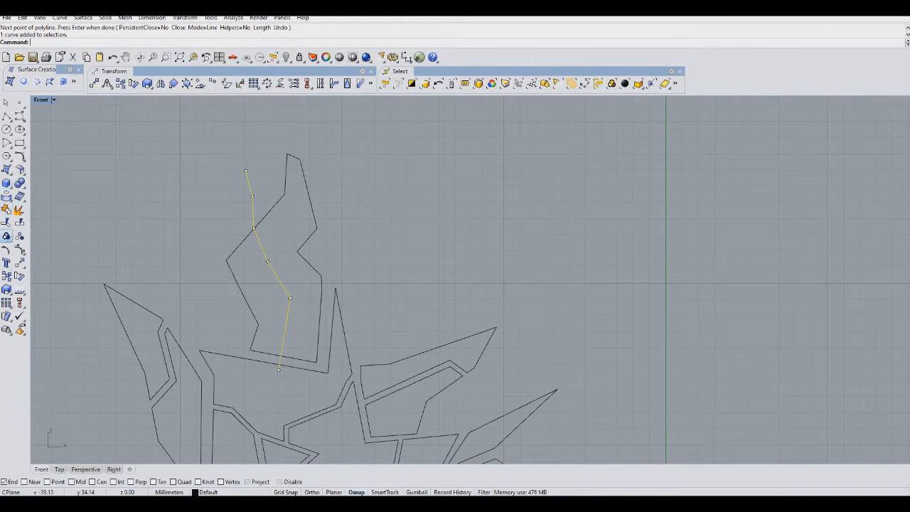
Copy that crossing polyline a small distance to form a parallel pair.
left_click(6, 277)
left_click(267, 292)
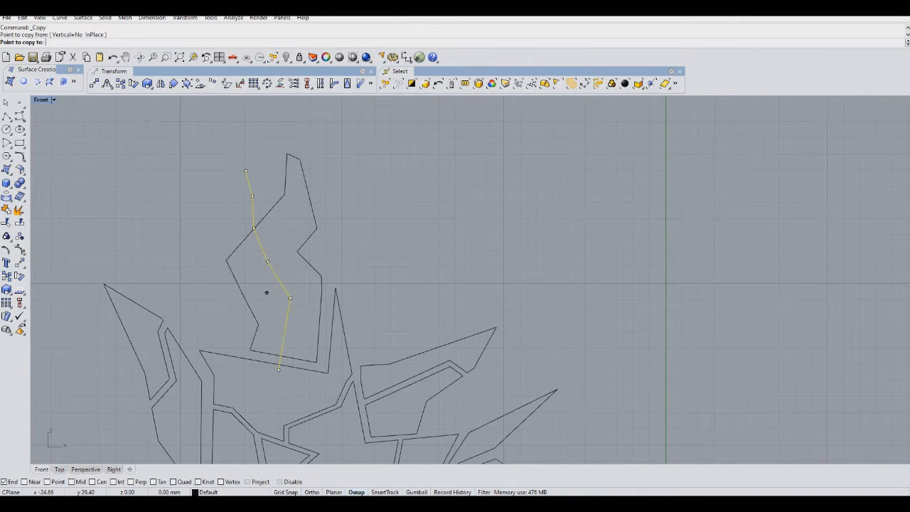
left_click(259, 295)
right_click(260, 295)
Trim the parallel pair and the top spike shape where they overlap.
left_click_drag(276, 220, 242, 238)
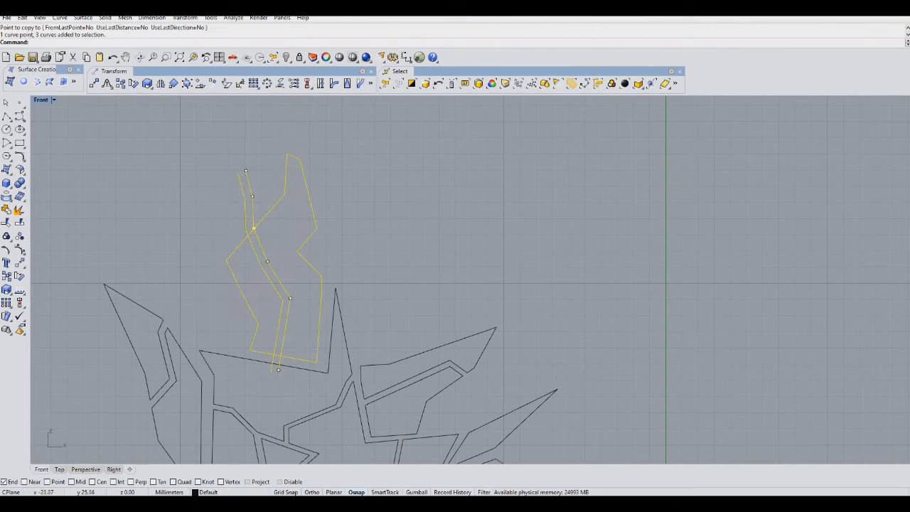
left_click(6, 222)
left_click(245, 212)
left_click(253, 212)
left_click(252, 229)
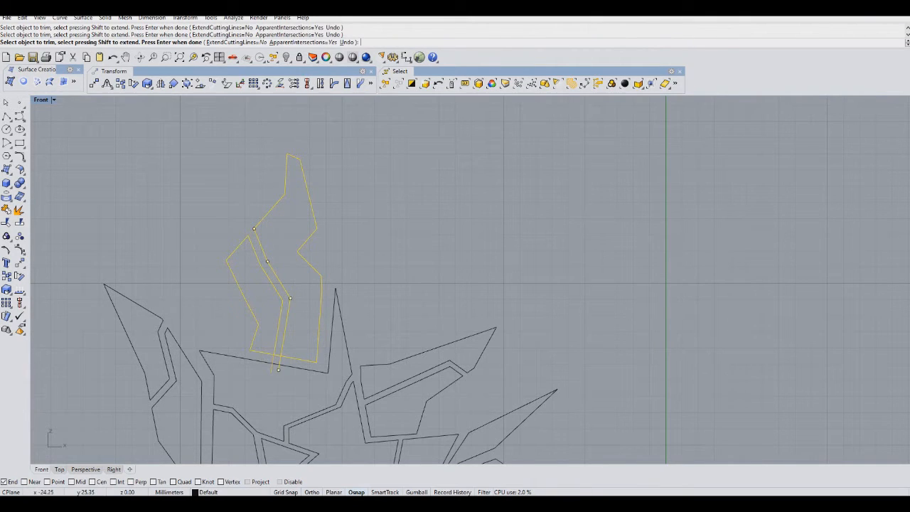
left_click(278, 364)
right_click(302, 324)
Draw a closed spike-shaped polyline pointing down from the outline's right tip.
scroll(302, 323, "down", 4)
right_click_drag(302, 323, 220, 130)
right_click_drag(201, 283, 124, 294)
left_click(7, 116)
scroll(351, 294, "up", 6)
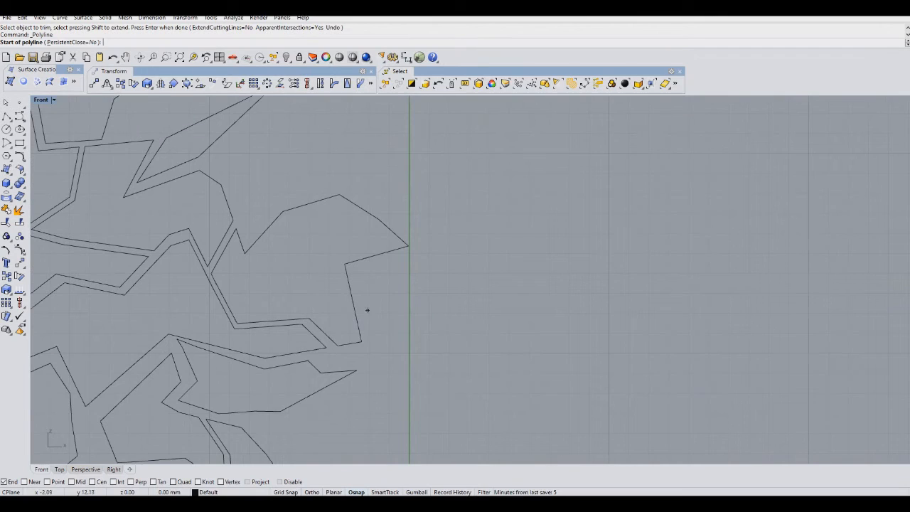
left_click(362, 270)
left_click(375, 353)
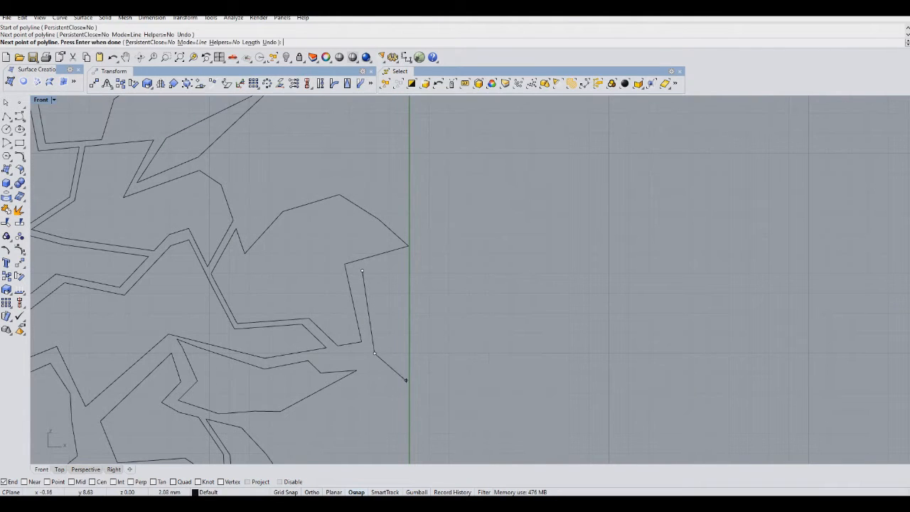
left_click(418, 382)
left_click(454, 412)
left_click(482, 433)
left_click(432, 291)
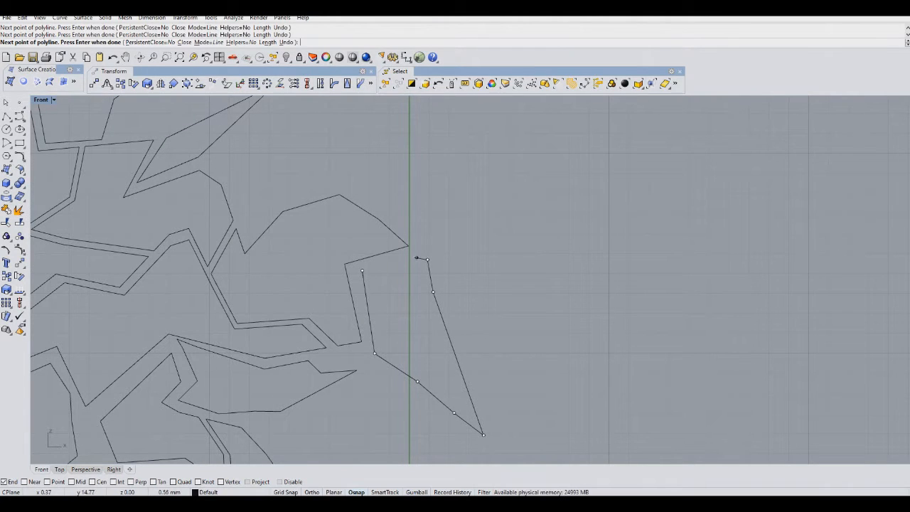
left_click(362, 270)
scroll(362, 271, "down", 6)
scroll(398, 298, "up", 5)
Draw a closed tall spike-shaped polyline in the outline's upper right area.
key("Return")
left_click(413, 313)
left_click(456, 299)
left_click(484, 310)
left_click(482, 280)
left_click(459, 264)
left_click(453, 216)
left_click(432, 151)
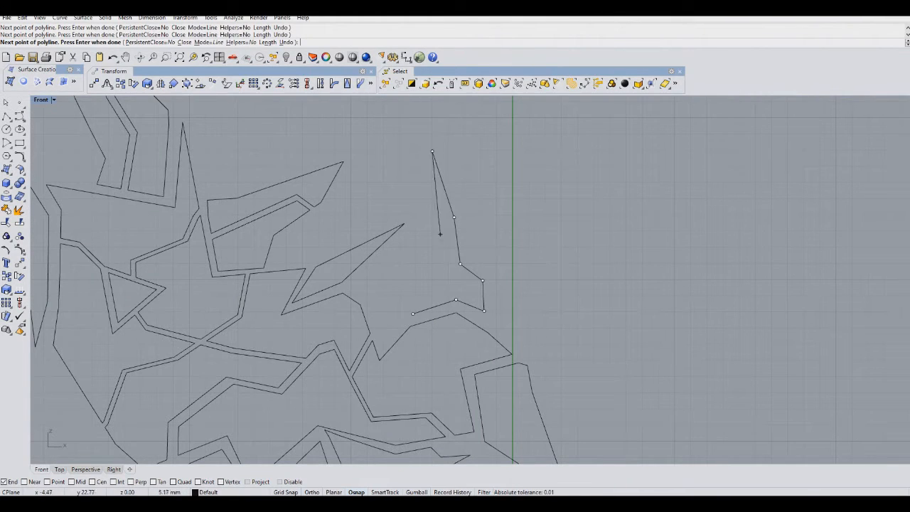
left_click(429, 264)
left_click(410, 284)
left_click(413, 314)
Draw an open polyline crossing down through the upper right spike shape.
key("Return")
left_click(446, 307)
left_click(440, 271)
left_click(446, 245)
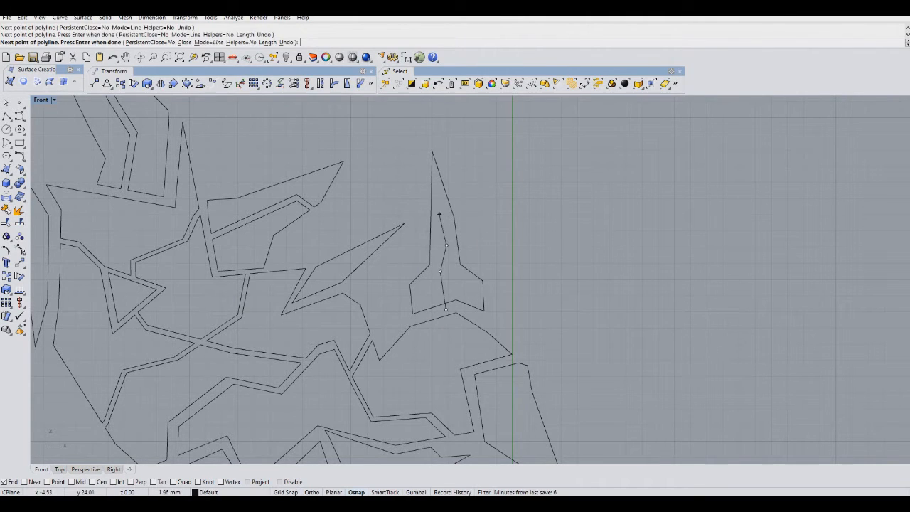
left_click(413, 191)
key("Return")
Copy that crossing polyline a small distance to form a parallel pair.
left_click(6, 275)
scroll(386, 204, "up", 8)
left_click(452, 263)
left_click(442, 267)
key("Return")
Trim the parallel pair and the upper right spike shape where they overlap.
left_click_drag(597, 189, 466, 440)
key("ctrl+t")
left_click(473, 212)
left_click(471, 228)
left_click(490, 250)
right_click_drag(522, 365, 513, 304)
key("Return")
scroll(469, 280, "down", 5)
right_click_drag(442, 270, 542, 282)
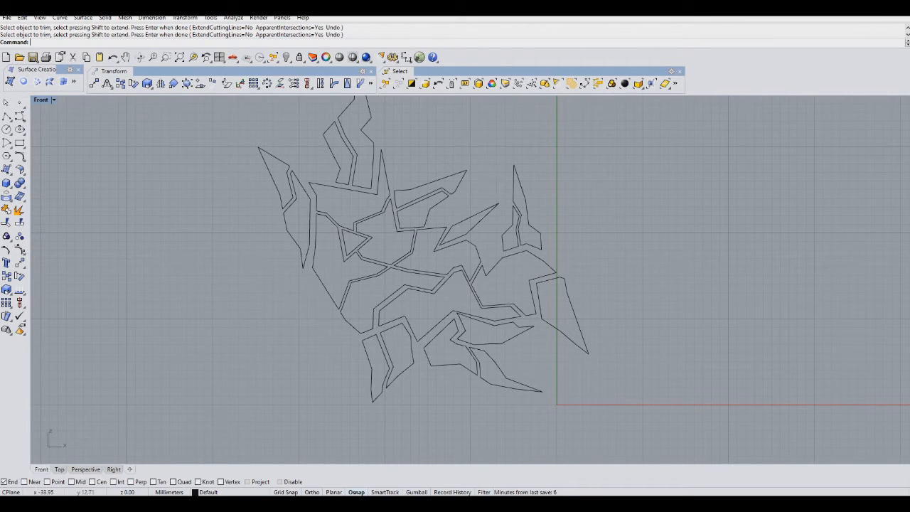
Draw a closed jagged polyline along the outline's lower right edge.
left_click(6, 116)
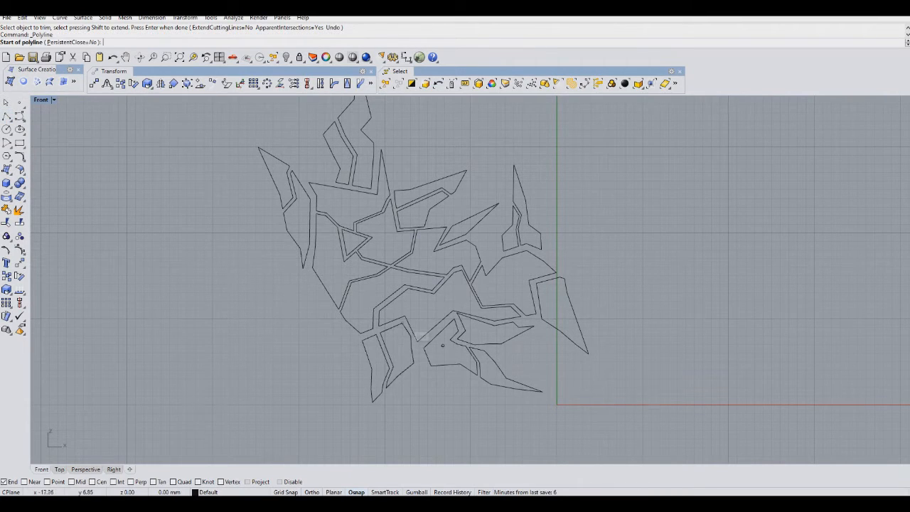
scroll(413, 327, "up", 3)
left_click(360, 278)
left_click(406, 322)
left_click(422, 348)
left_click(475, 356)
left_click(540, 344)
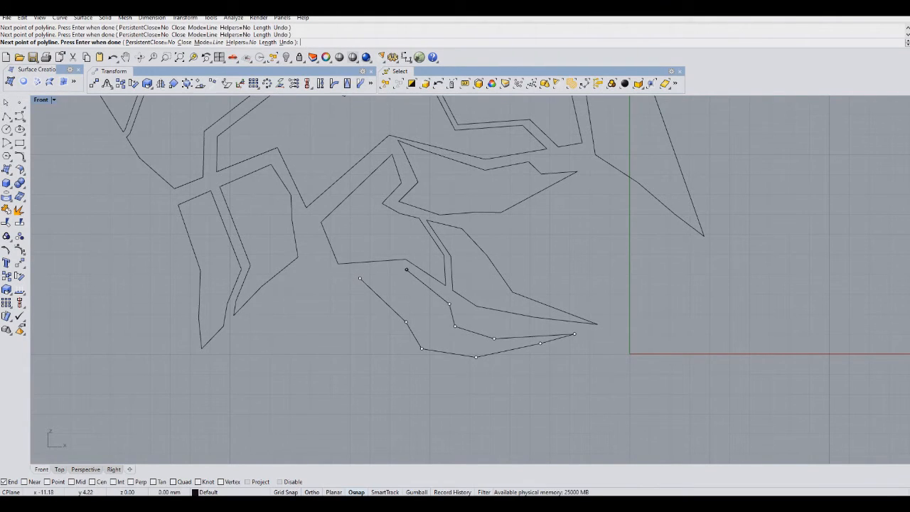
left_click(349, 271)
key("Return")
left_click(432, 275)
left_click(396, 320)
left_click(407, 382)
key("Return")
left_click(413, 300)
key("Delete")
Draw an open polyline crossing down through the new lower right shape.
scroll(448, 294, "up", 4)
key("Return")
left_click(418, 266)
left_click(428, 317)
left_click(415, 349)
left_click(416, 394)
left_click(423, 430)
key("Return")
Copy that crossing polyline a small distance to form a parallel pair.
left_click_drag(416, 350, 403, 341)
left_click(7, 276)
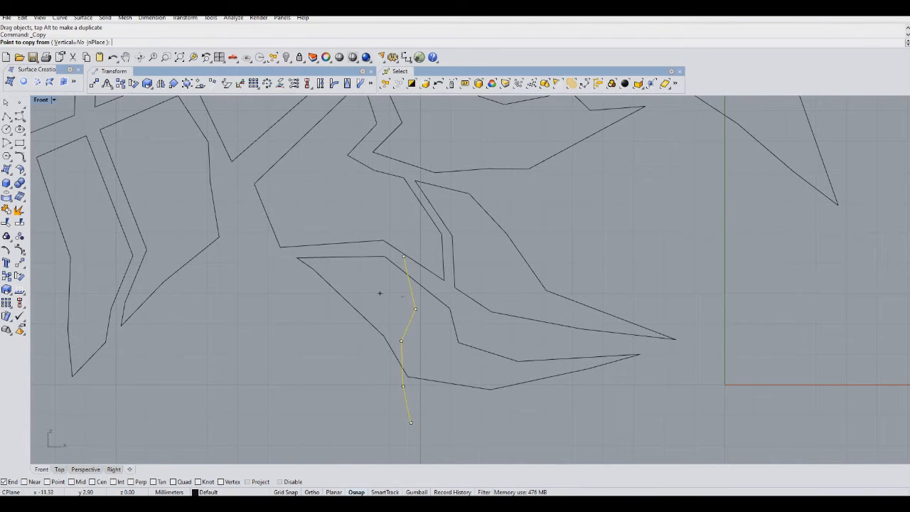
left_click(431, 335)
left_click(441, 338)
key("Return")
Trim the parallel pair and the lower right shape where they overlap.
left_click_drag(416, 411, 366, 292)
key("ctrl+t")
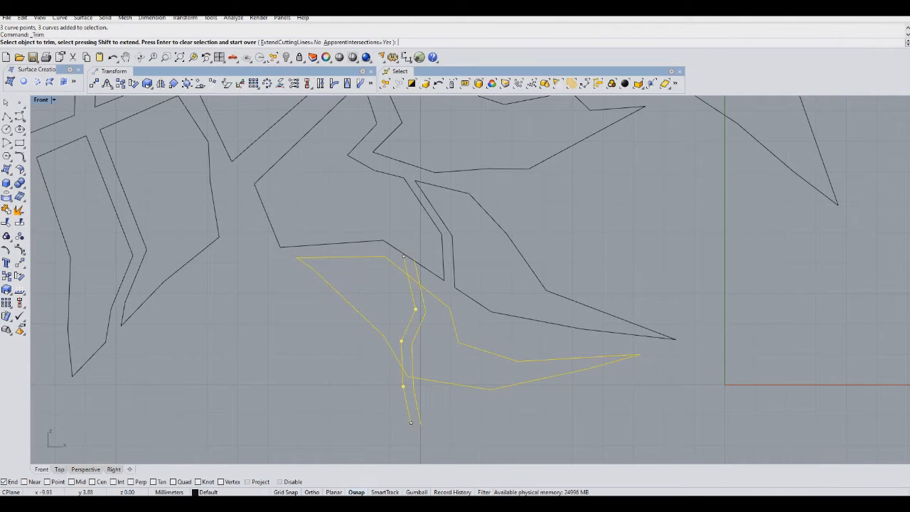
left_click(418, 271)
left_click(406, 266)
left_click(413, 279)
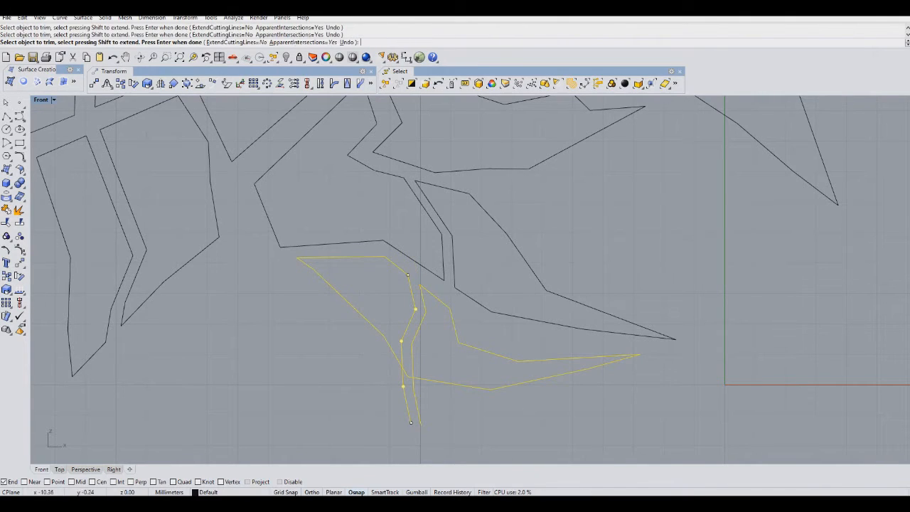
key("Return")
key("Escape")
Move one curve point near the lower right shapes a short distance.
scroll(415, 411, "down", 8)
scroll(440, 348, "down", 4)
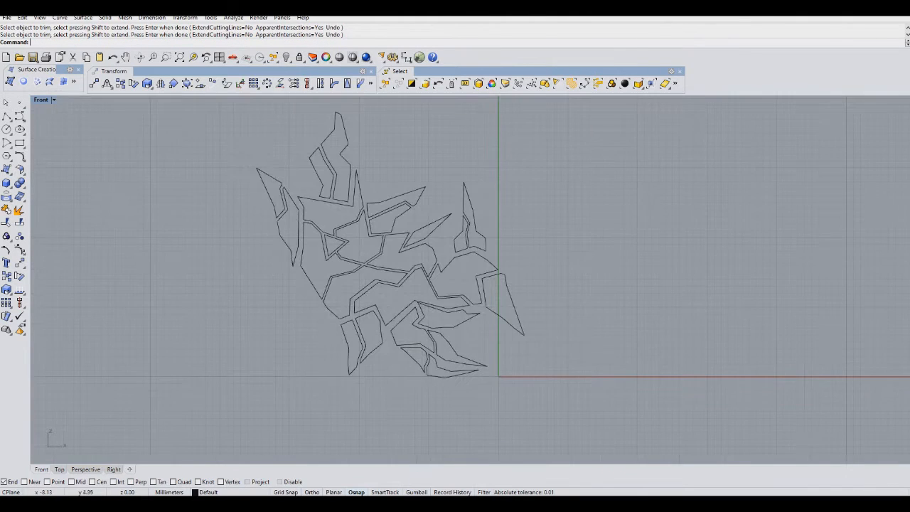
scroll(402, 275, "up", 8)
scroll(442, 348, "up", 10)
left_click(451, 336)
scroll(439, 319, "up", 5)
left_click_drag(436, 315, 418, 318)
scroll(419, 318, "down", 12)
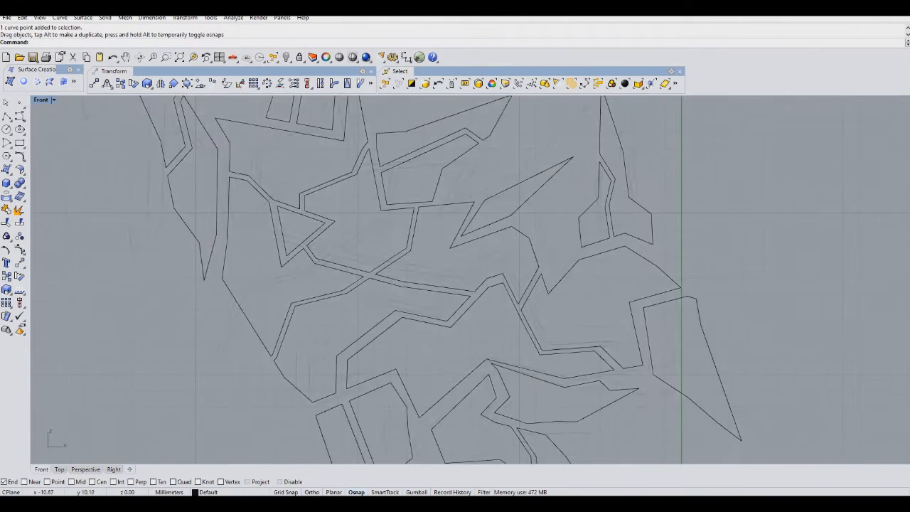
mouse_move(479, 196)
right_mouse_down()
mouse_move(391, 227)
mouse_move(368, 248)
right_mouse_up()
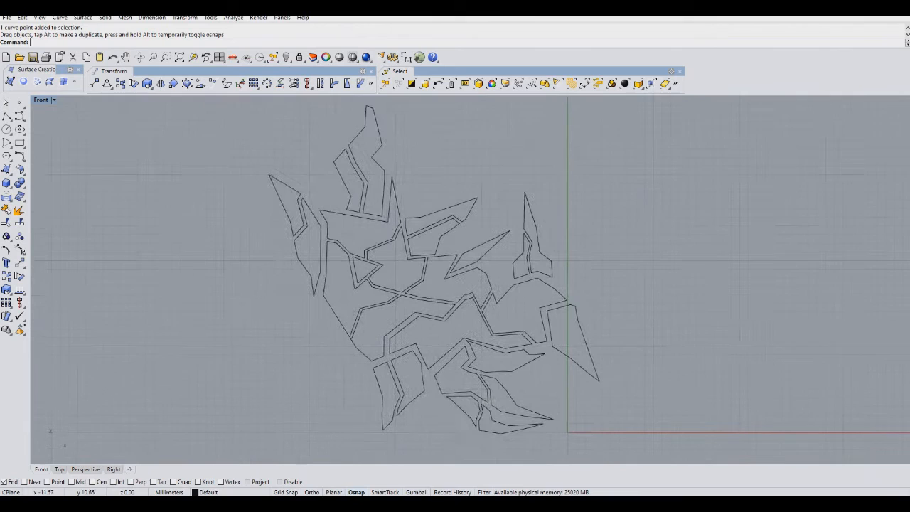
Draw an open polyline crossing down through the shape below the outline's right tip.
left_click(7, 116)
scroll(623, 315, "up", 5)
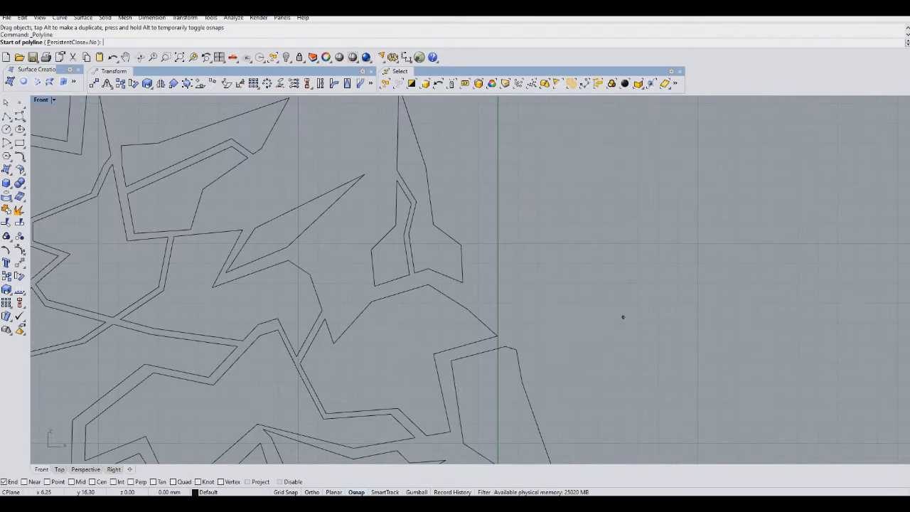
left_click(473, 236)
left_click(511, 362)
left_click(506, 403)
key("Return")
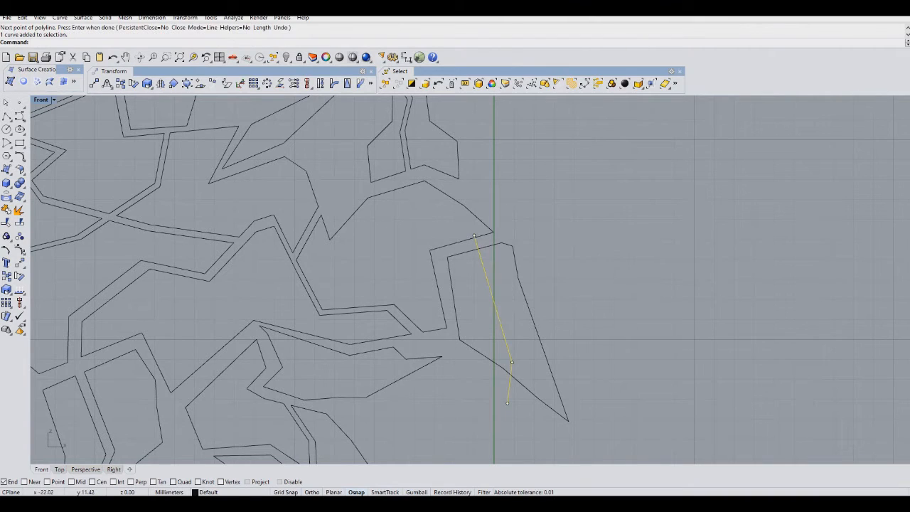
Copy that crossing polyline a small distance to form a parallel pair.
left_click(7, 276)
scroll(533, 325, "up", 4)
left_click(533, 325)
left_click(523, 325)
key("Return")
Trim the parallel pair and the shape below the right tip where they overlap.
left_click_drag(514, 395, 466, 323)
key("ctrl+t")
left_click(446, 197)
left_click(435, 199)
left_click(444, 210)
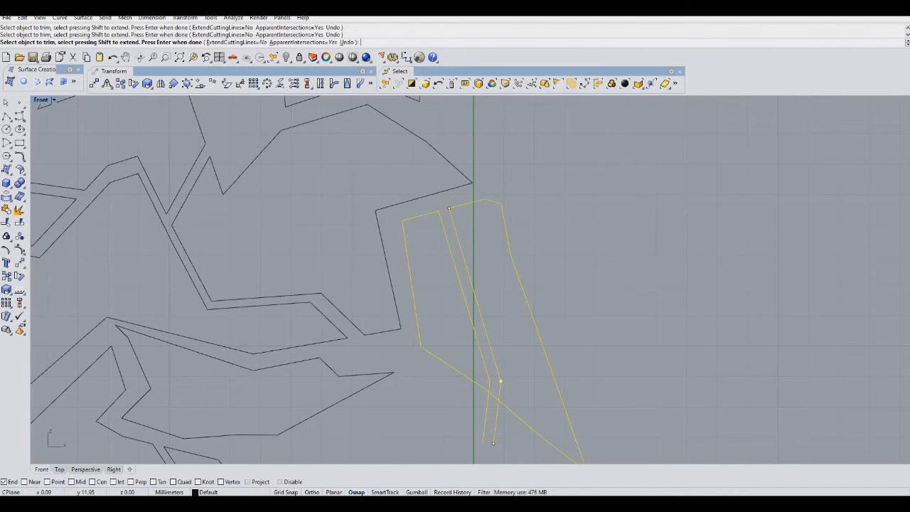
key("Return")
scroll(496, 412, "down", 3)
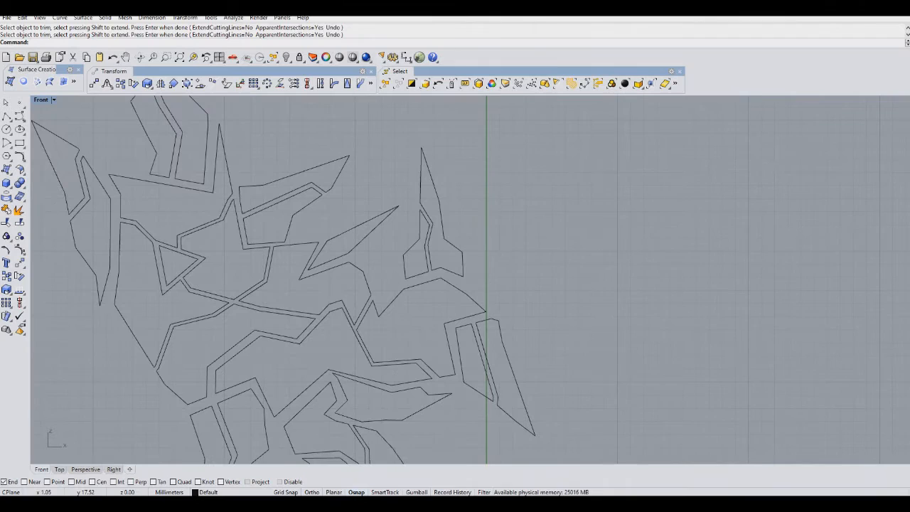
Draw a closed jagged spike polyline extending from the outline's lower left edge.
right_click_drag(164, 359, 353, 337)
left_click(6, 116)
scroll(264, 282, "up", 2)
left_click(303, 296)
left_click(363, 390)
left_click(387, 410)
left_click(366, 420)
left_click(283, 374)
left_click(254, 343)
left_click(196, 278)
left_click(177, 238)
left_click(265, 317)
left_click(290, 307)
left_click(303, 296)
key("Return")
Draw an open polyline crossing through the new lower left spike.
left_click(351, 324)
left_click(311, 371)
left_click(272, 344)
left_click(211, 351)
key("Return")
Copy the crossing polyline a short distance to form a parallel pair.
left_click_drag(315, 366, 319, 354)
left_click(6, 276)
left_click(271, 378)
left_click(272, 388)
key("Return")
Trim the parallel pair and the lower left spike where they overlap.
left_click_drag(334, 384, 257, 346)
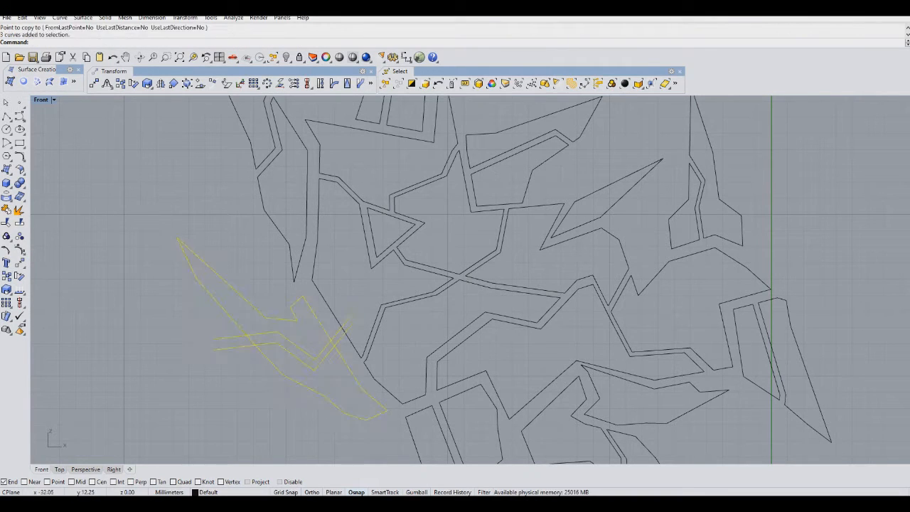
left_click(6, 222)
left_click(234, 337)
left_click(240, 348)
left_click(251, 340)
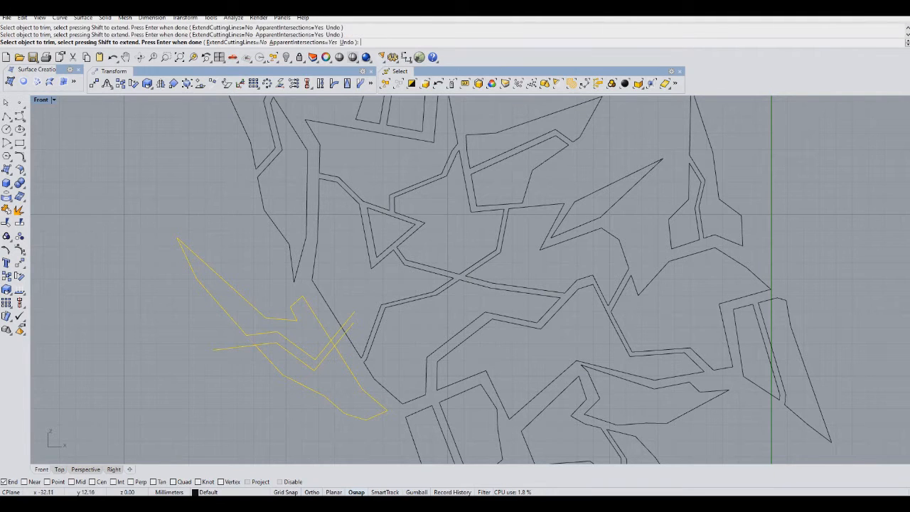
left_click(342, 333)
left_click(338, 337)
left_click(369, 358)
key("Return")
scroll(376, 326, "down", 6)
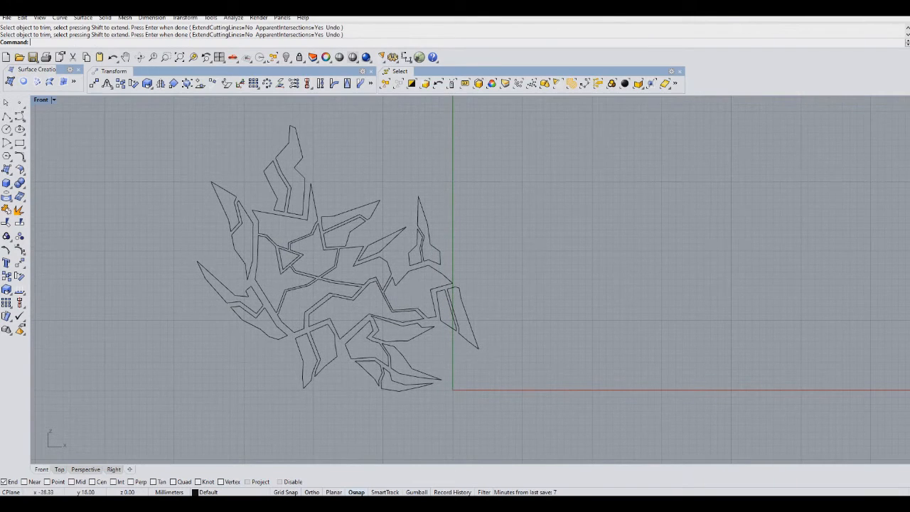
Draw a closed spike polyline reaching up and left from the top of the outline.
right_click_drag(262, 271, 304, 345)
left_click(6, 116)
scroll(299, 230, "up", 3)
left_click(371, 172)
left_click(367, 206)
left_click(329, 242)
left_click(333, 212)
left_click(331, 188)
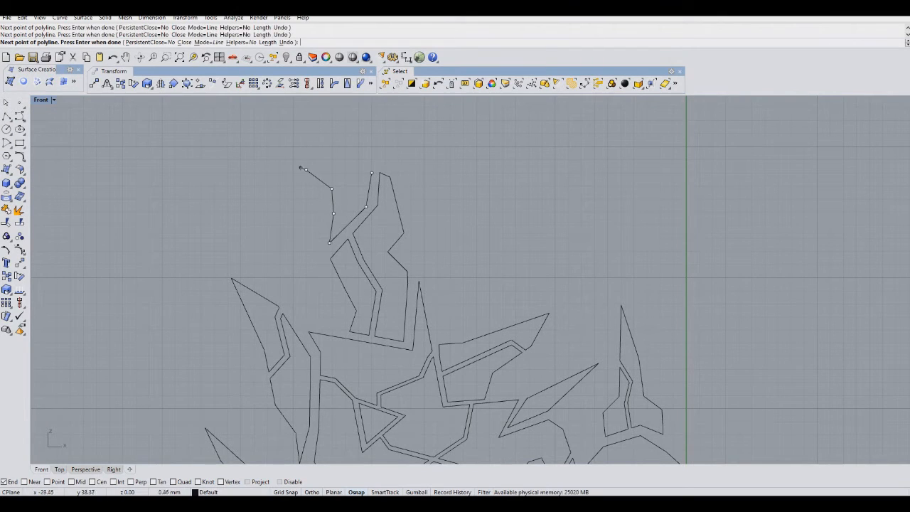
left_click(227, 109)
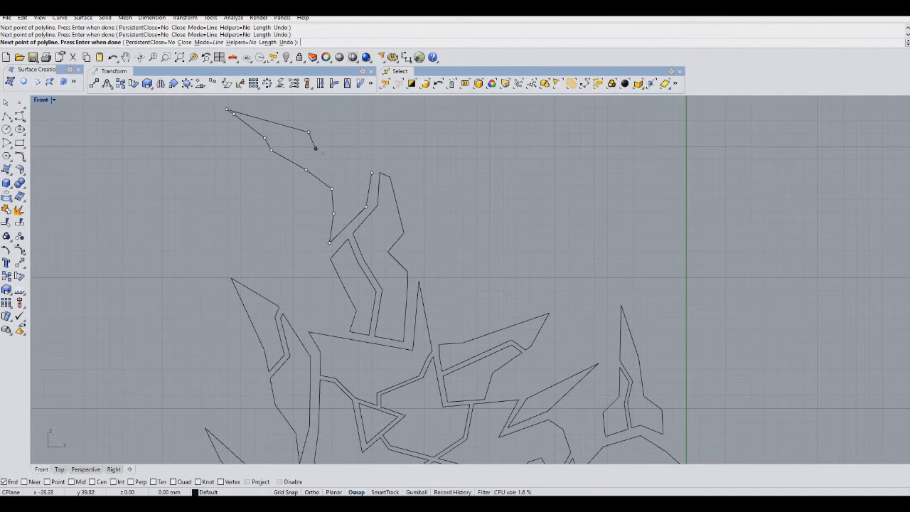
left_click(354, 157)
left_click(372, 173)
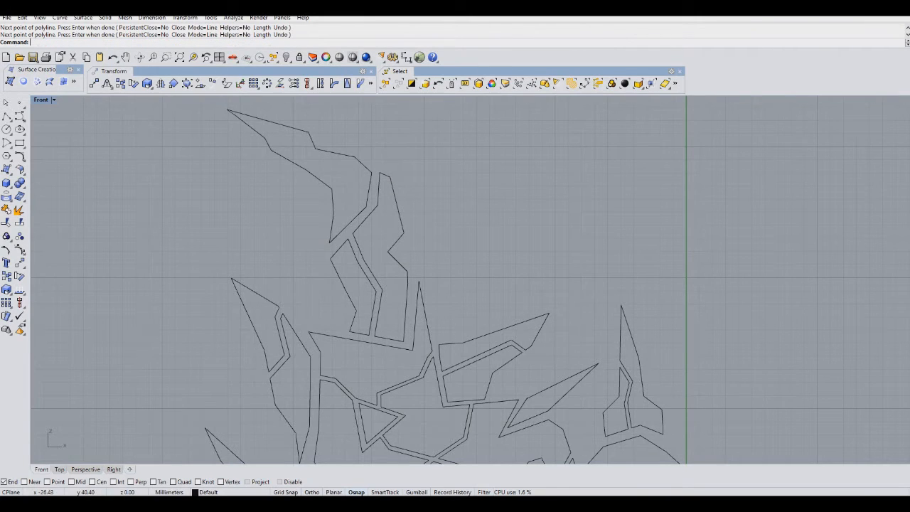
Draw an open polyline crossing down through the new top spike.
right_click_drag(372, 173, 397, 245)
left_click(6, 116)
scroll(388, 250, "up", 4)
left_click(327, 275)
left_click(325, 242)
left_click(289, 216)
left_click(284, 184)
left_click(253, 132)
key("Return")
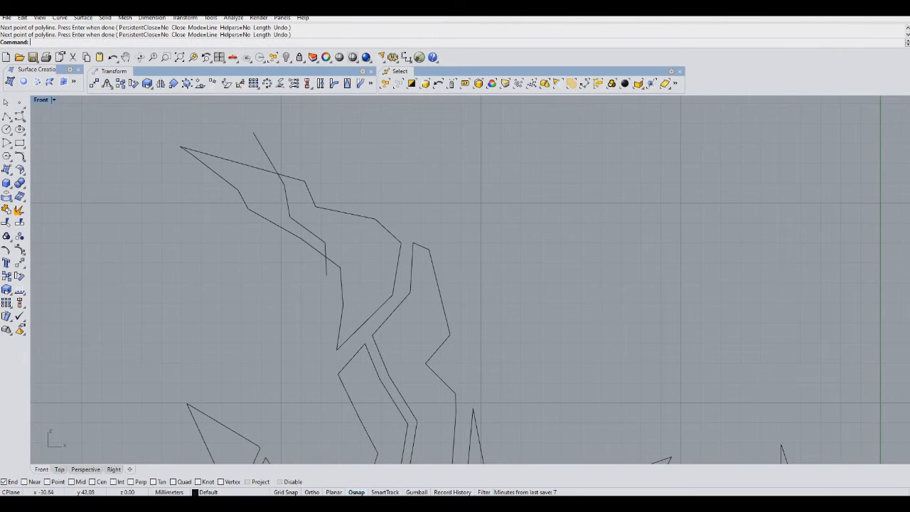
Copy that crossing polyline a short distance to make a parallel pair.
left_click(6, 290)
left_click(183, 239)
left_click(177, 240)
Trim the parallel pair and the top spike where they overlap.
left_click_drag(347, 255, 308, 213)
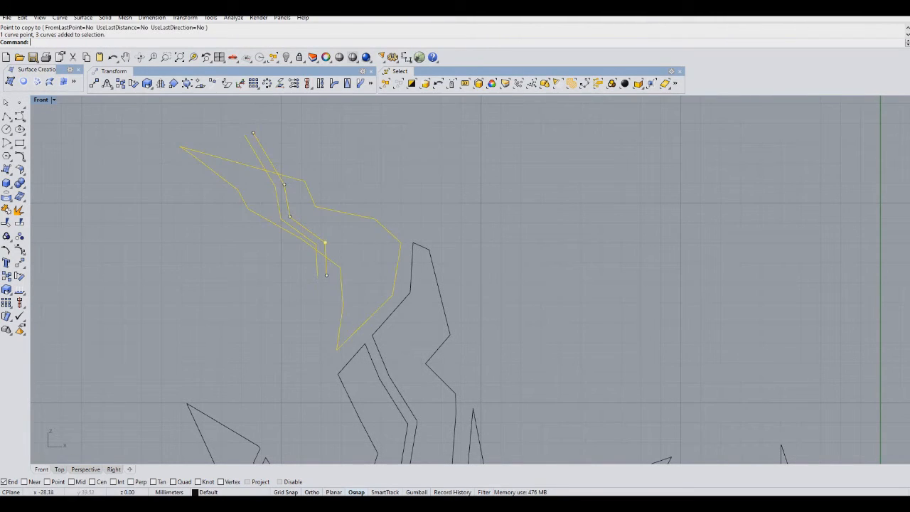
key("ctrl+t")
left_click(271, 163)
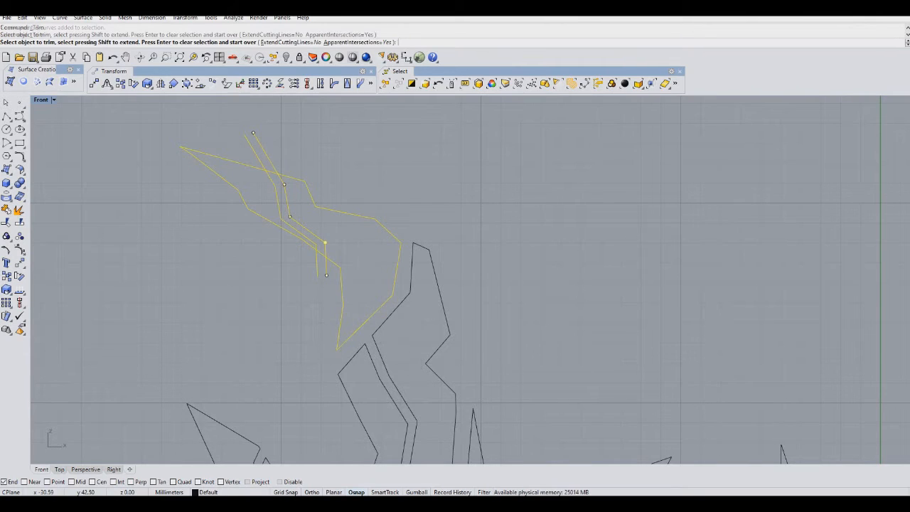
left_click(261, 162)
left_click(272, 171)
left_click(318, 267)
key("Return")
scroll(313, 273, "down", 5)
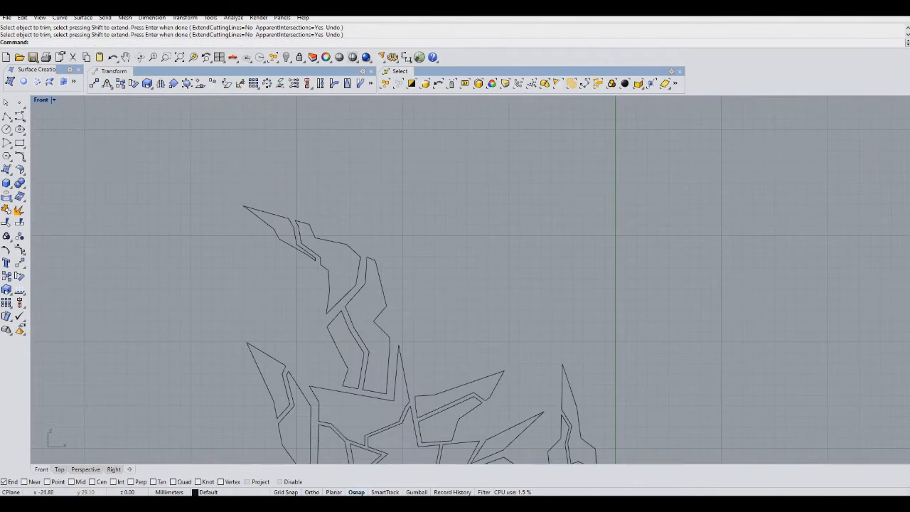
Draw a closed right-pointing spike polyline beside the lower part of the top spike.
right_click_drag(298, 363, 282, 269)
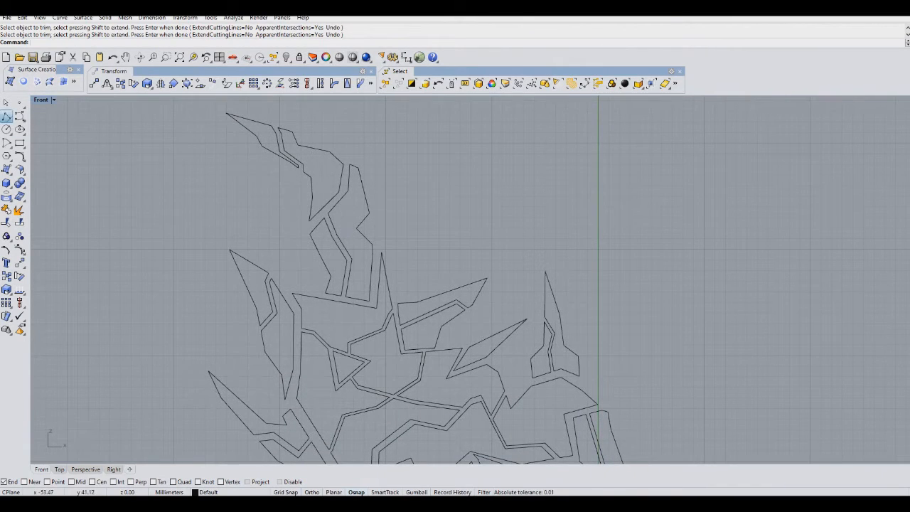
left_click(6, 115)
scroll(365, 179, "up", 6)
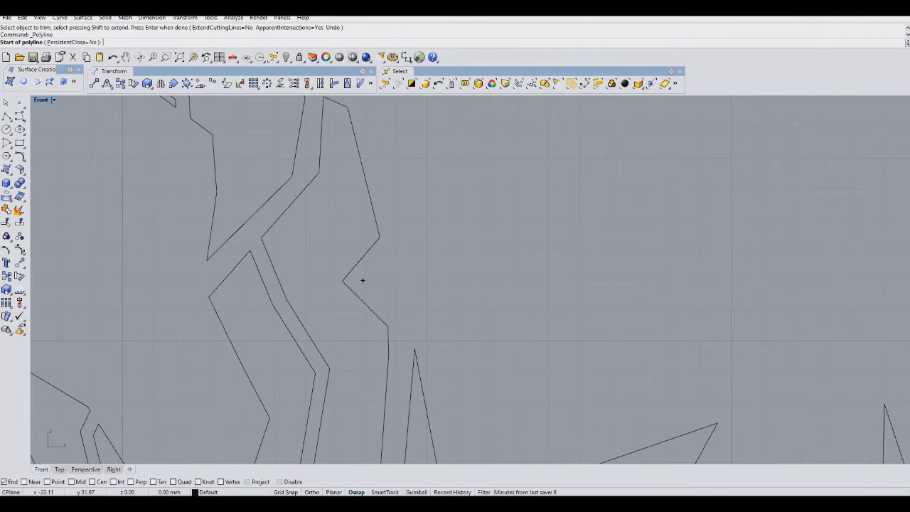
left_click(363, 280)
left_click(397, 313)
left_click(436, 297)
left_click(510, 304)
left_click(573, 292)
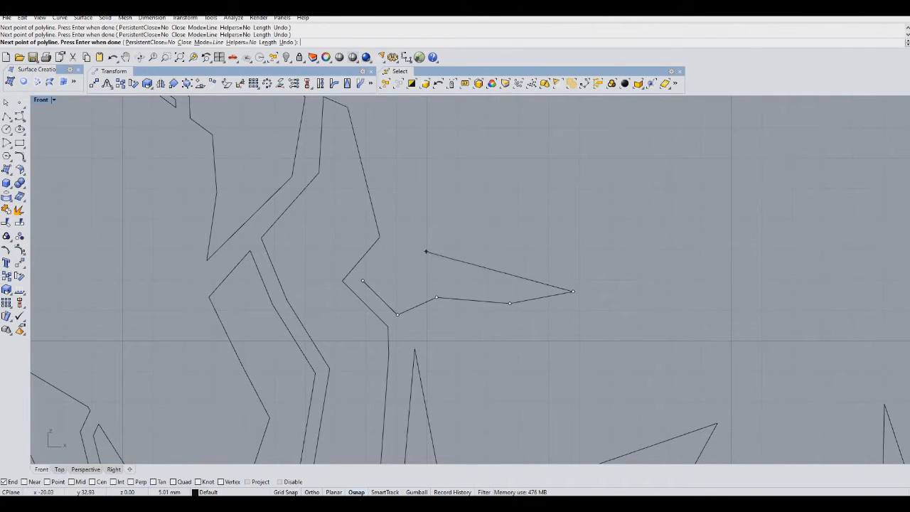
left_click(362, 280)
Draw an open polyline crossing down through the right-pointing spike.
right_click(425, 235)
left_click(425, 234)
left_click(450, 278)
left_click(494, 290)
left_click(531, 362)
right_click(531, 362)
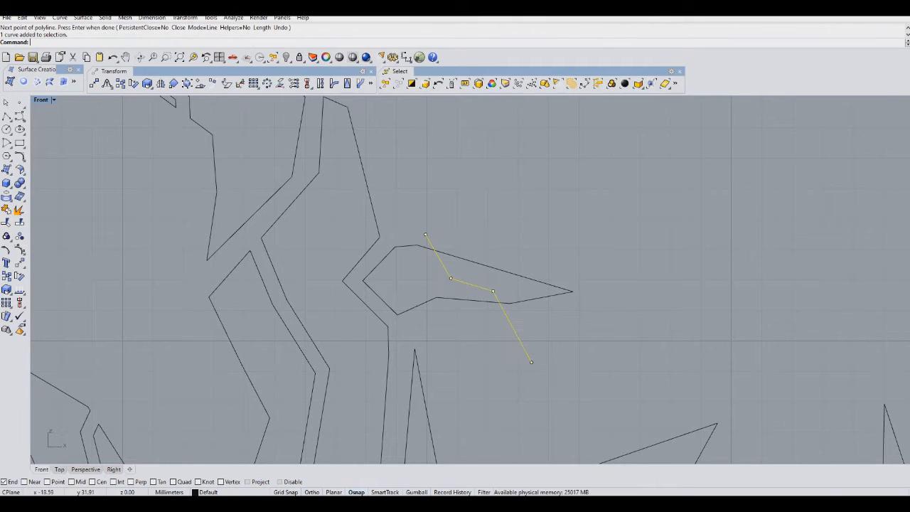
Copy the crossing polyline slightly to form a parallel pair.
left_click(6, 275)
left_click(450, 261)
left_click(460, 258)
right_click(462, 257)
Trim the parallel pair and the right-pointing spike where they overlap.
left_click_drag(536, 218, 460, 307)
key("ctrl+t")
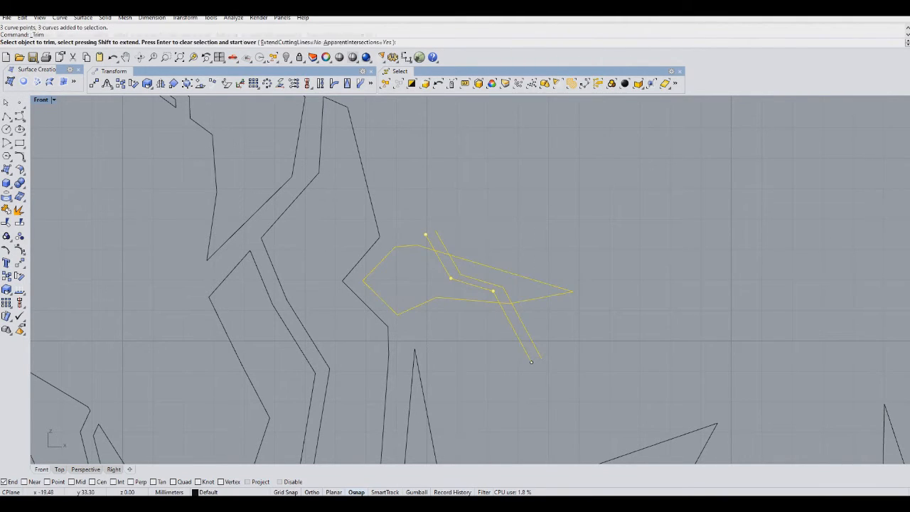
left_click(440, 238)
left_click(442, 253)
left_click(429, 239)
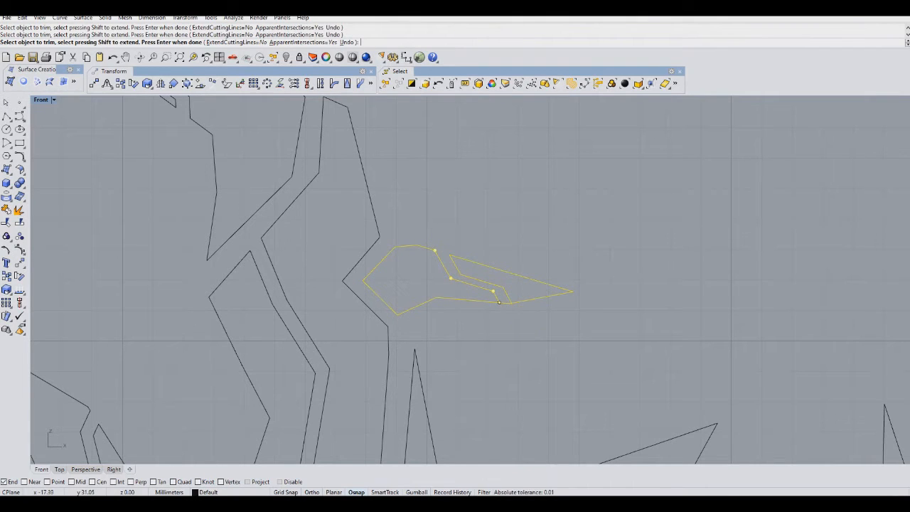
scroll(499, 302, "down", 3)
key("Return")
scroll(499, 302, "down", 5)
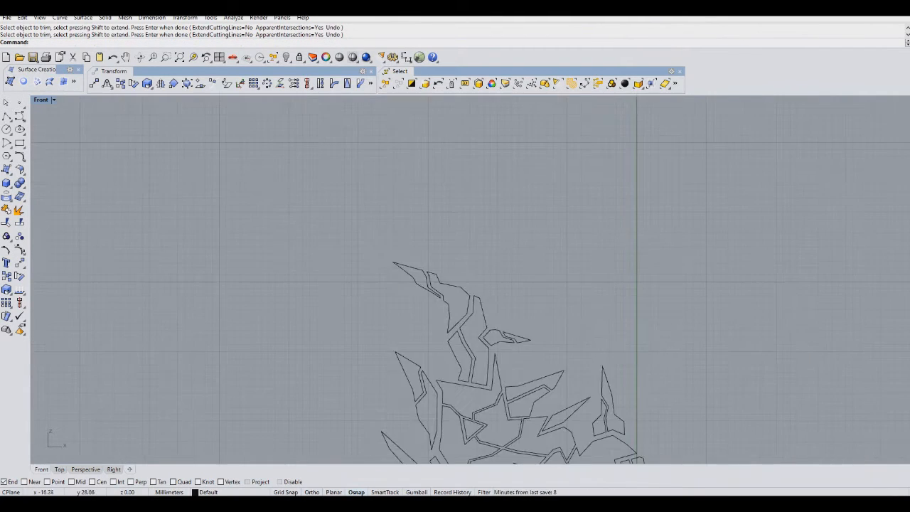
Draw a closed spike polyline pointing up-left between the left spikes and the top spike.
right_click_drag(479, 300, 478, 296)
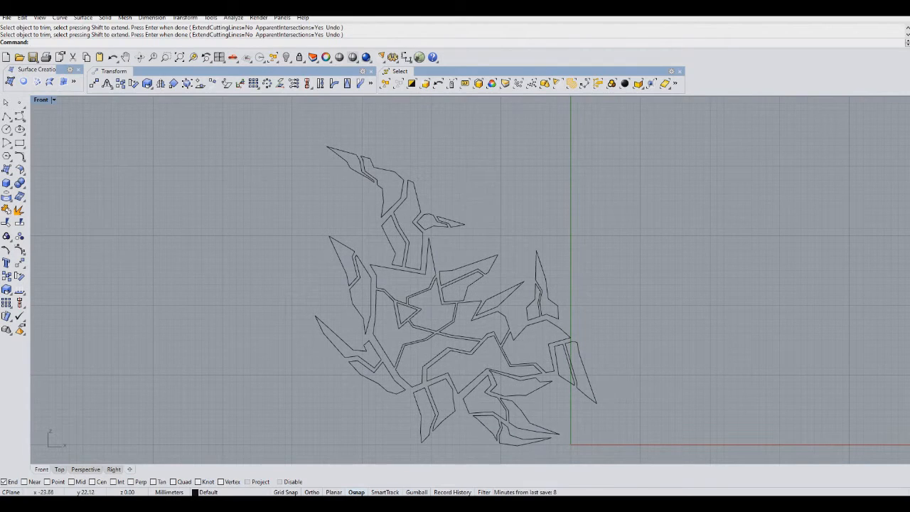
right_click_drag(497, 357, 439, 303)
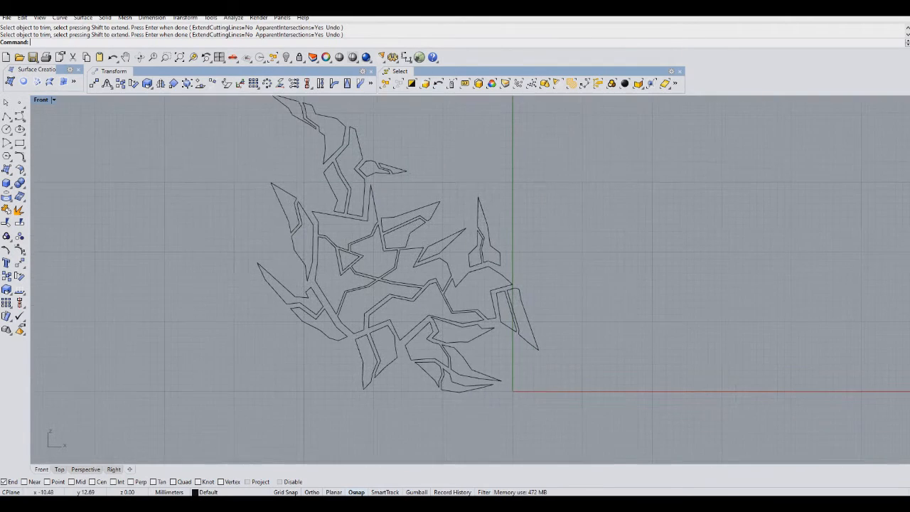
scroll(445, 305, "down", 2)
scroll(454, 299, "up", 8)
scroll(453, 299, "down", 4)
right_click_drag(453, 299, 464, 305)
right_click_drag(389, 318, 481, 369)
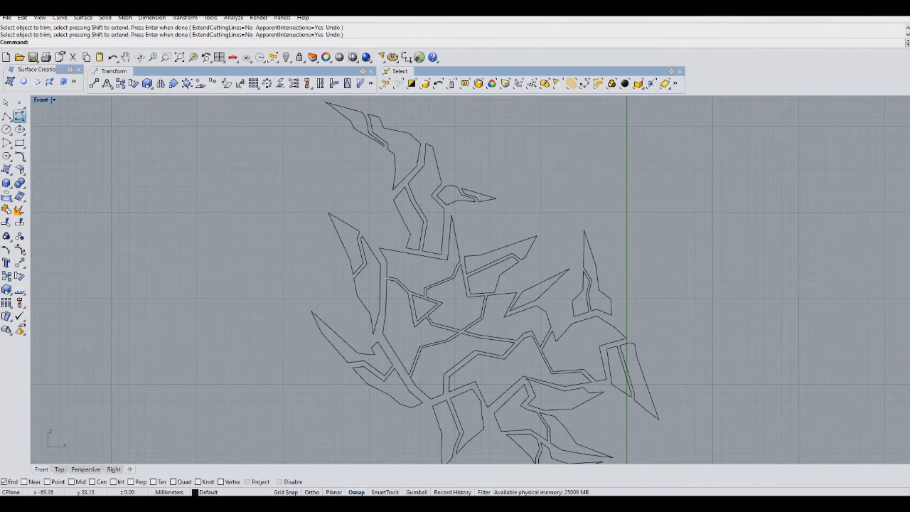
left_click(20, 115)
left_click(6, 116)
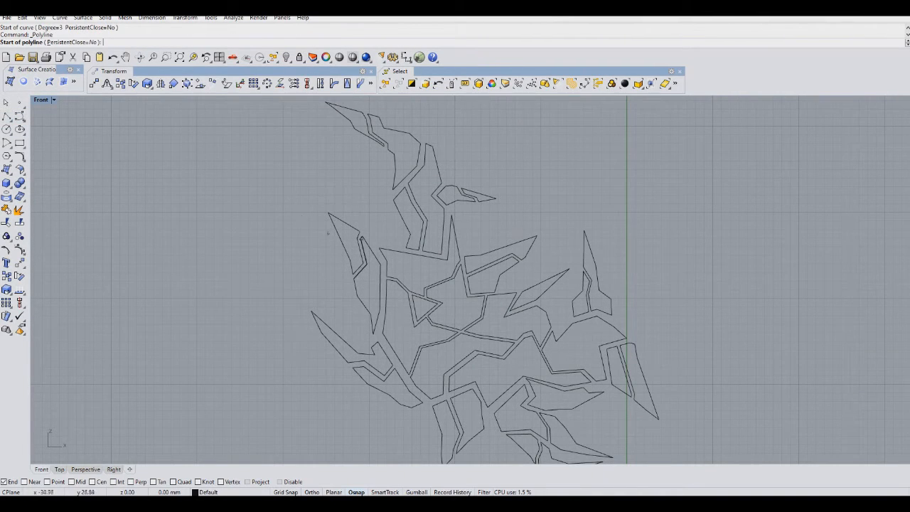
scroll(328, 233, "up", 5)
left_click(476, 194)
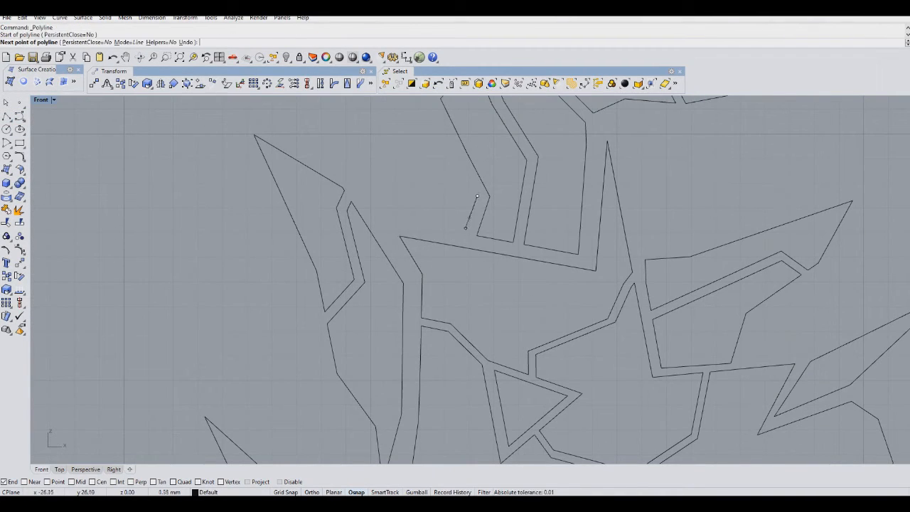
left_click(408, 222)
left_click(400, 189)
right_click_drag(372, 139, 383, 228)
left_click(328, 174)
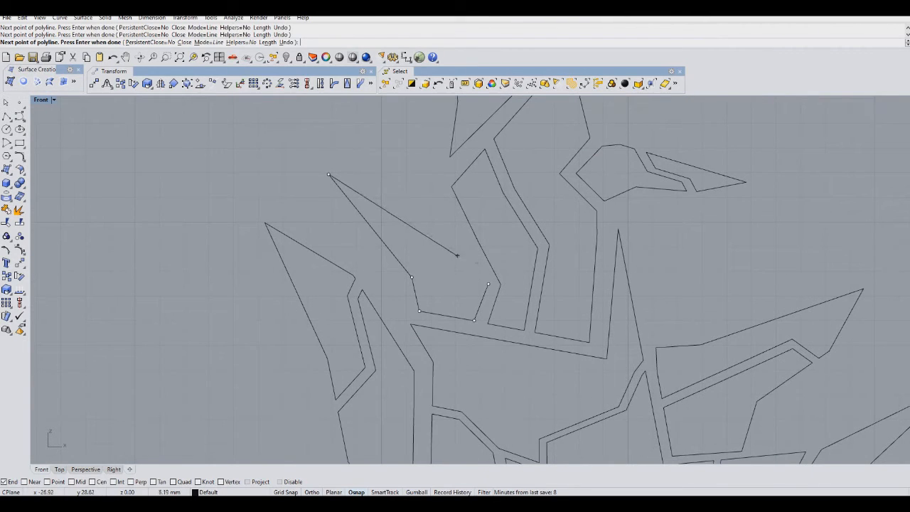
left_click(489, 284)
key("Return")
Draw an open polyline crossing through the newest spike.
left_click(405, 198)
left_click(437, 269)
left_click(436, 294)
Copy that crossing polyline slightly to make a parallel pair.
left_click(6, 276)
left_click(315, 266)
left_click(306, 268)
right_click(306, 268)
Trim the parallel pair and the newest spike where they overlap.
left_click_drag(457, 280, 406, 308)
key("ctrl+t")
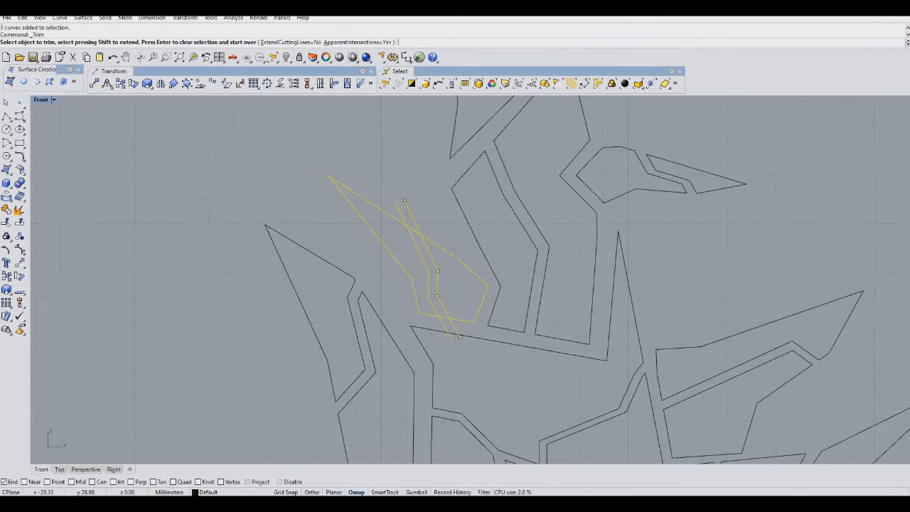
left_click(414, 230)
left_click(411, 215)
left_click(399, 212)
left_click(454, 337)
left_click(481, 343)
scroll(428, 245, "down", 10)
key("Return")
Save the model file.
left_click(32, 57)
right_click_drag(432, 319, 338, 271)
scroll(366, 260, "down", 2)
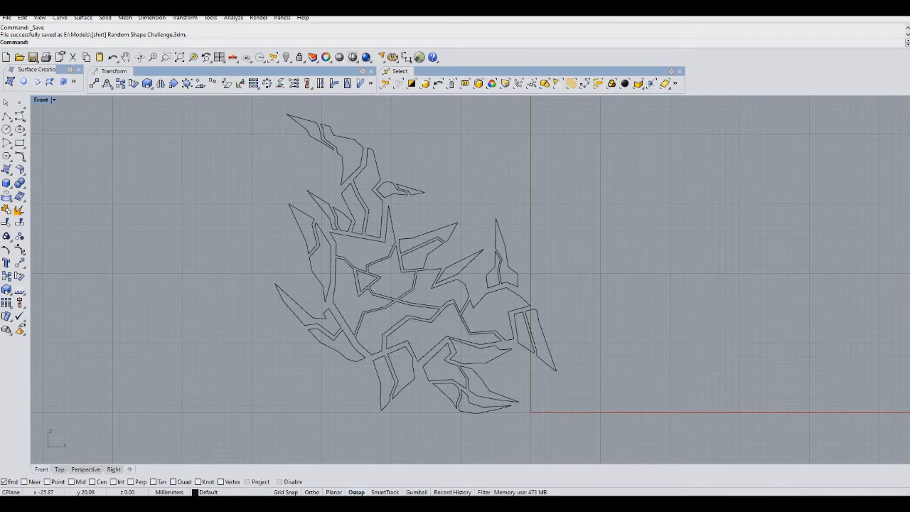
Select all curves, scale the whole design down about a central point, and nudge it slightly down-left.
right_click_drag(421, 310, 440, 290)
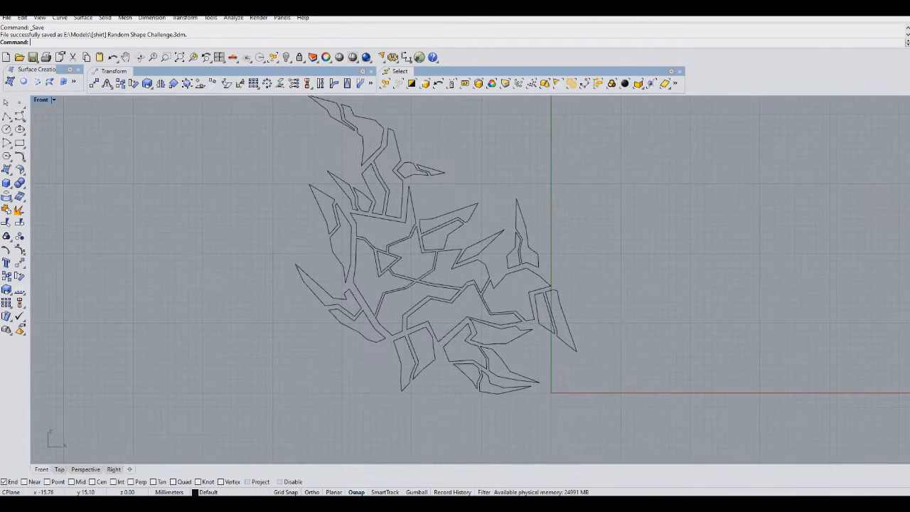
scroll(440, 290, "down", 4)
left_click_drag(339, 378, 339, 380)
scroll(483, 297, "up", 8)
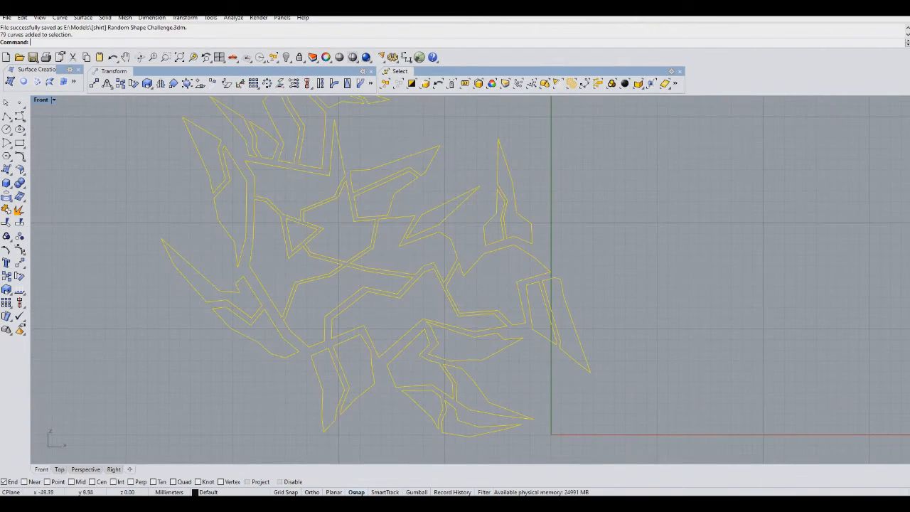
left_click(6, 289)
left_click(391, 256)
left_click(386, 335)
left_click(387, 319)
scroll(469, 284, "down", 4)
right_click_drag(467, 294, 532, 308)
scroll(532, 307, "up", 6)
scroll(532, 308, "down", 4)
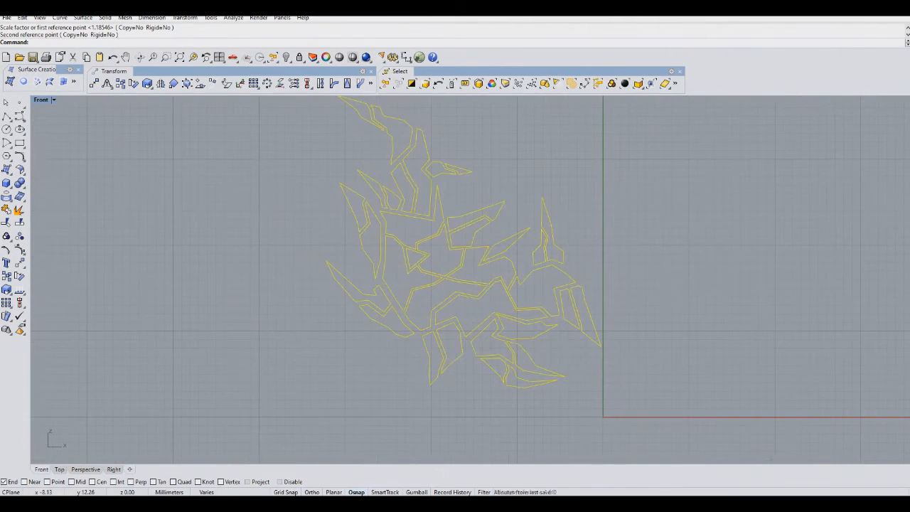
left_click_drag(538, 306, 508, 319)
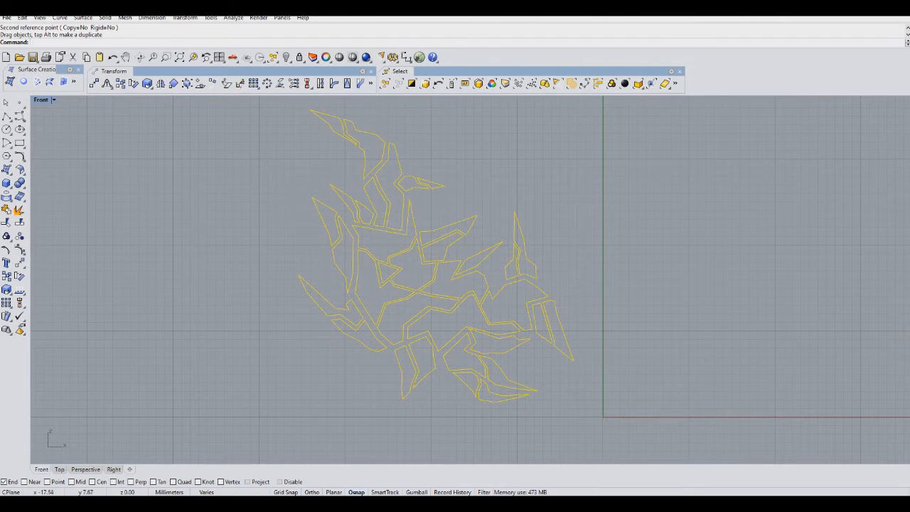
right_click_drag(518, 307, 461, 273)
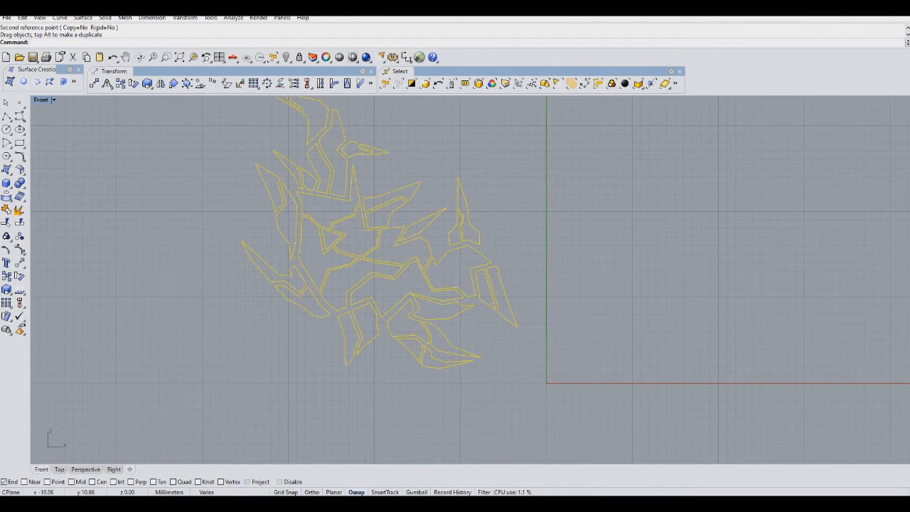
Try rotating the whole design about its lower right corner, then undo the rotation.
key("Return")
left_click(538, 370)
left_click(209, 142)
left_click(242, 100)
right_click_drag(409, 200, 407, 263)
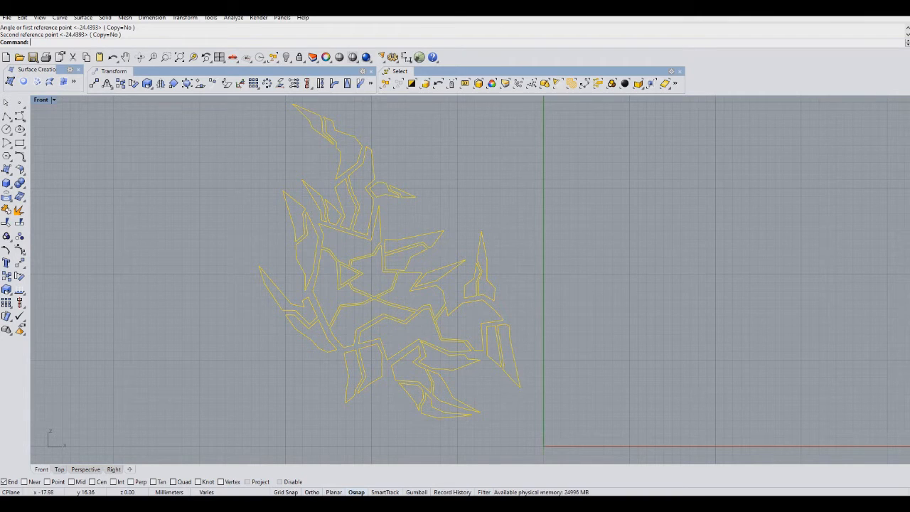
mouse_move(419, 313)
right_mouse_down()
mouse_move(473, 305)
mouse_move(433, 330)
mouse_move(428, 315)
right_mouse_up()
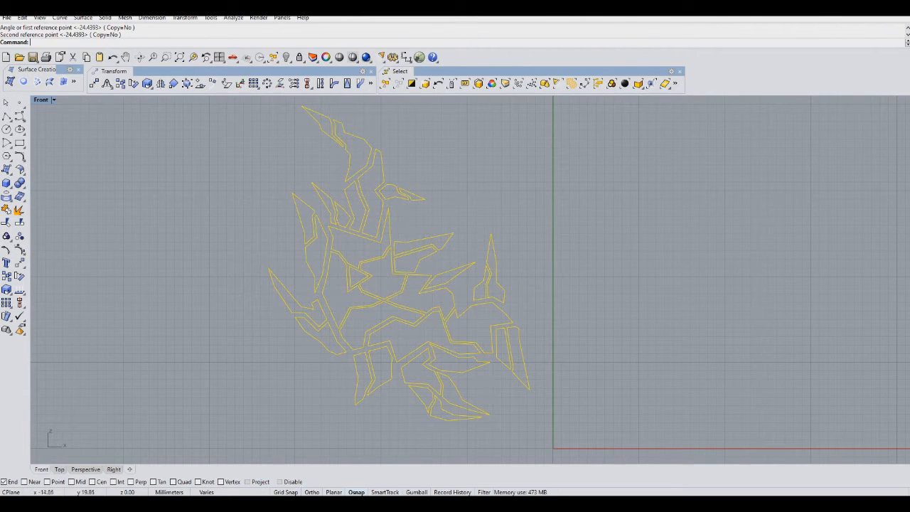
scroll(429, 277, "down", 2)
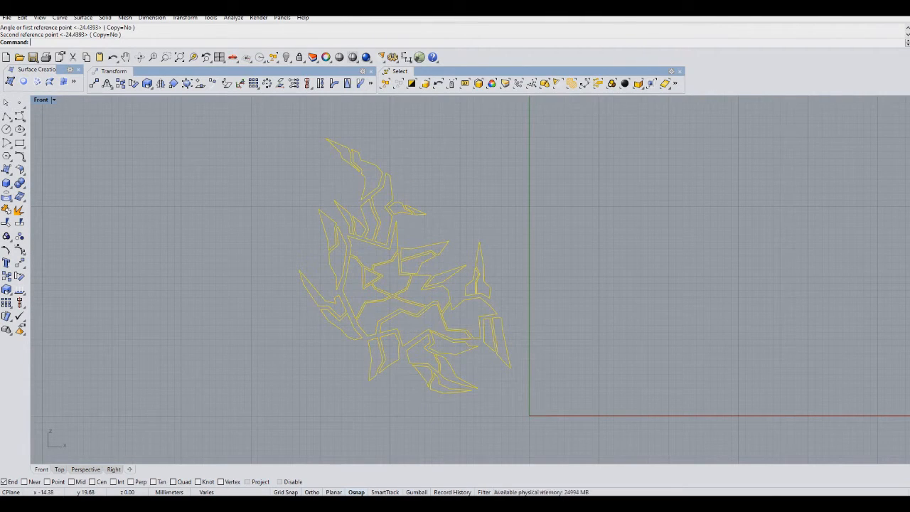
scroll(426, 279, "up", 6)
scroll(425, 279, "down", 4)
key("ctrl+z")
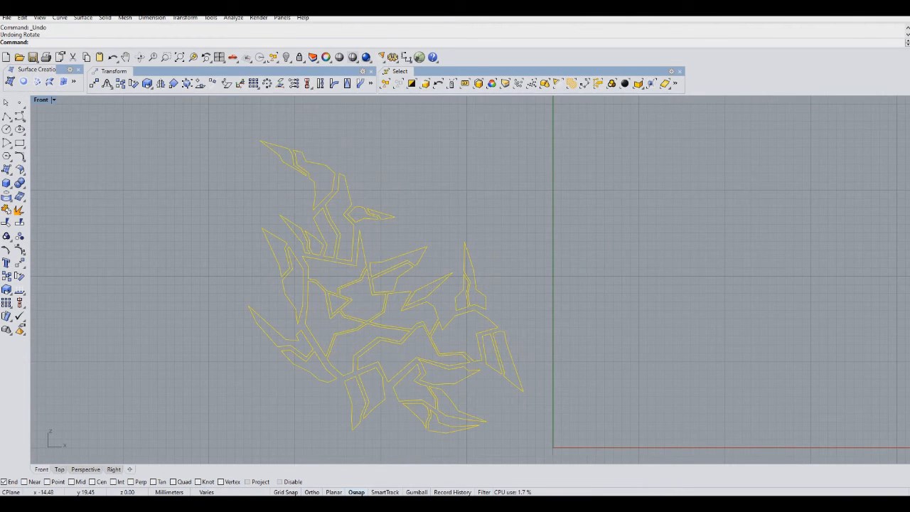
scroll(427, 301, "down", 2)
right_click_drag(436, 332, 489, 177)
scroll(487, 184, "down", 6)
right_click_drag(434, 348, 450, 273)
right_click_drag(417, 401, 423, 315)
right_click_drag(460, 453, 449, 391)
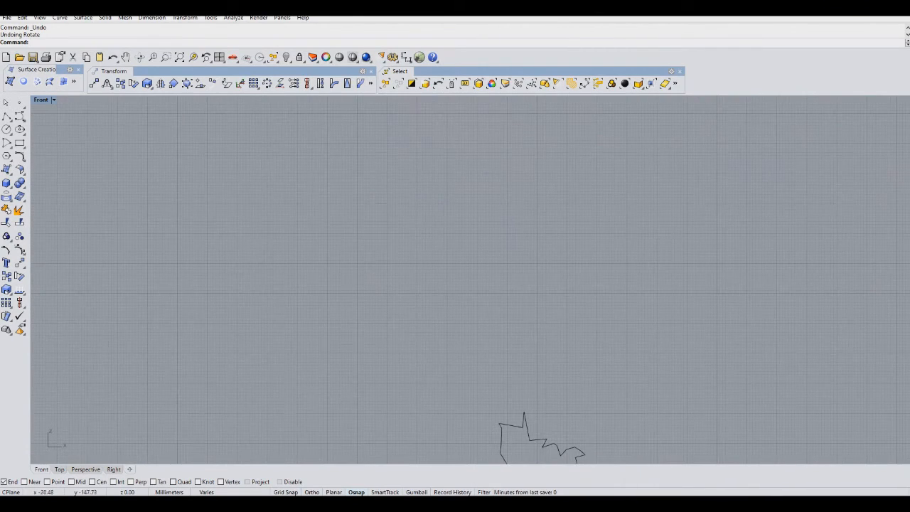
Move the small jagged outline curve up onto the design and position it over the shape.
left_click_drag(523, 427, 457, 181)
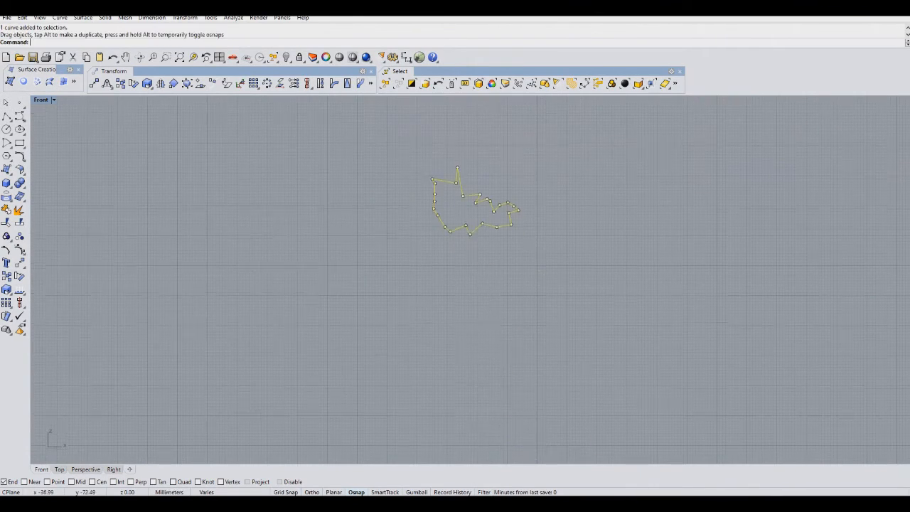
right_click_drag(460, 204, 461, 386)
left_click_drag(462, 368, 469, 164)
right_click_drag(471, 164, 430, 323)
scroll(435, 324, "up", 2)
left_click_drag(440, 329, 472, 221)
scroll(472, 220, "up", 6)
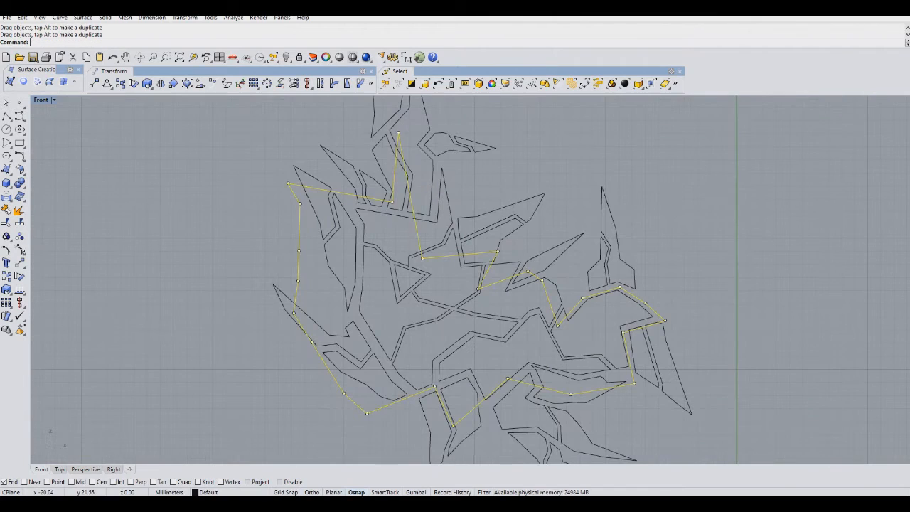
left_click_drag(465, 254, 501, 264)
Scale the outline curve slightly down about a point near its center.
left_click(7, 290)
left_click(461, 325)
left_click(471, 369)
left_click(458, 357)
left_click_drag(509, 292, 512, 277)
right_click(508, 309)
left_click(508, 311)
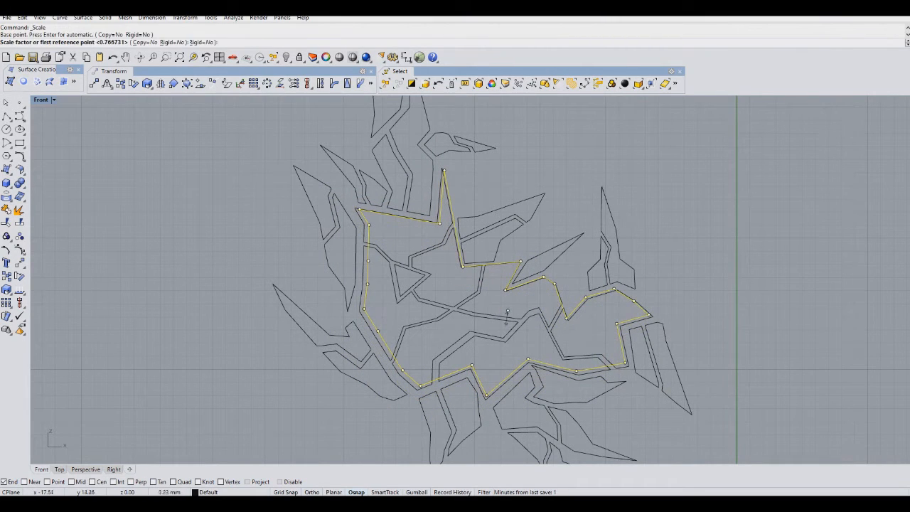
left_click(504, 374)
left_click(504, 376)
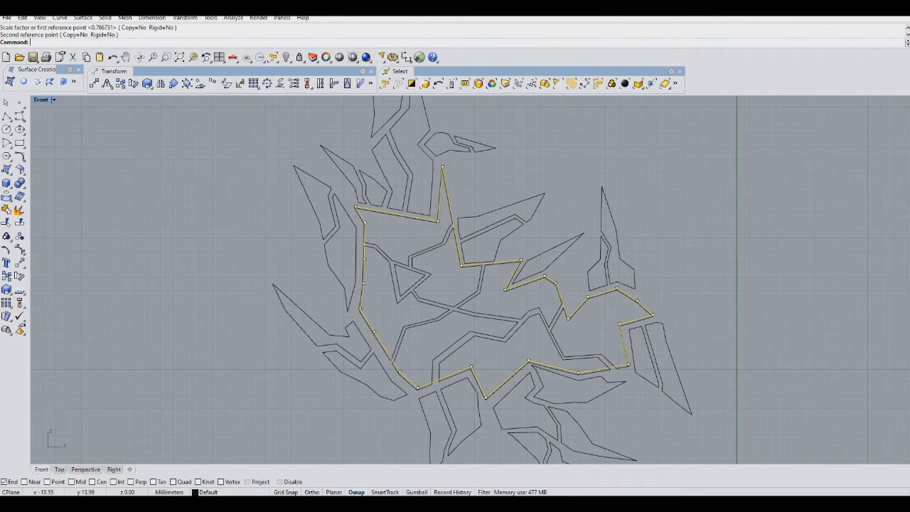
Move the outline curve away to the lower left of the design, undoing two trial drags.
scroll(490, 301, "down", 5)
left_click_drag(488, 284, 277, 307)
scroll(297, 315, "down", 4)
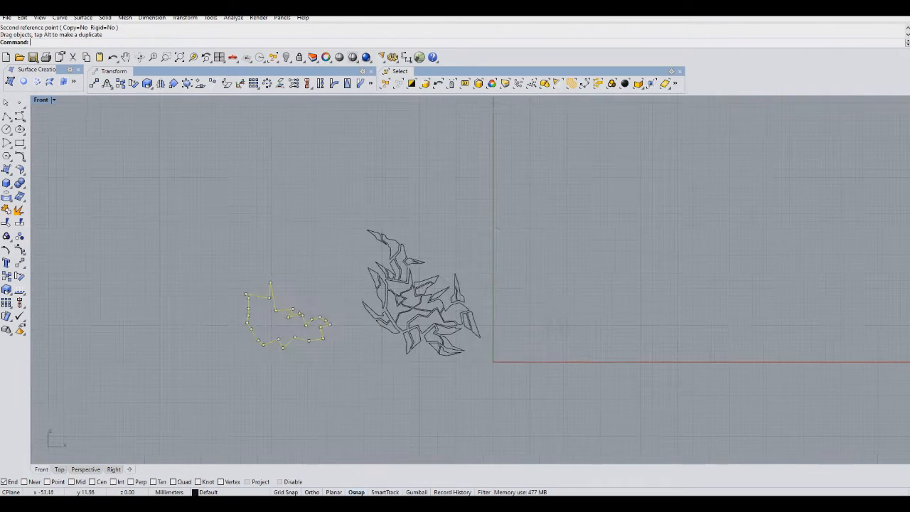
right_click_drag(302, 312, 379, 251)
mouse_move(380, 251)
left_mouse_down()
mouse_move(367, 314)
mouse_move(294, 383)
left_mouse_up()
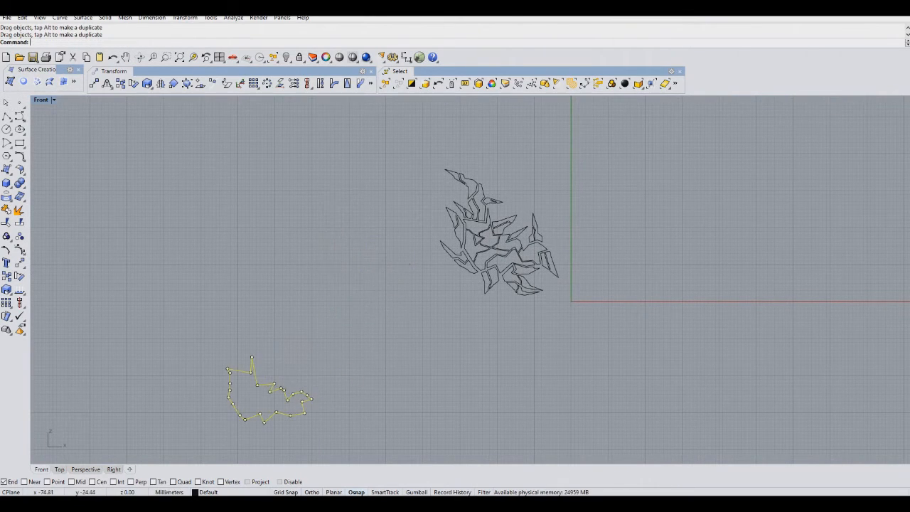
right_click_drag(294, 382, 354, 293)
left_click(348, 309)
left_click_drag(348, 310, 388, 397)
key("ctrl+z")
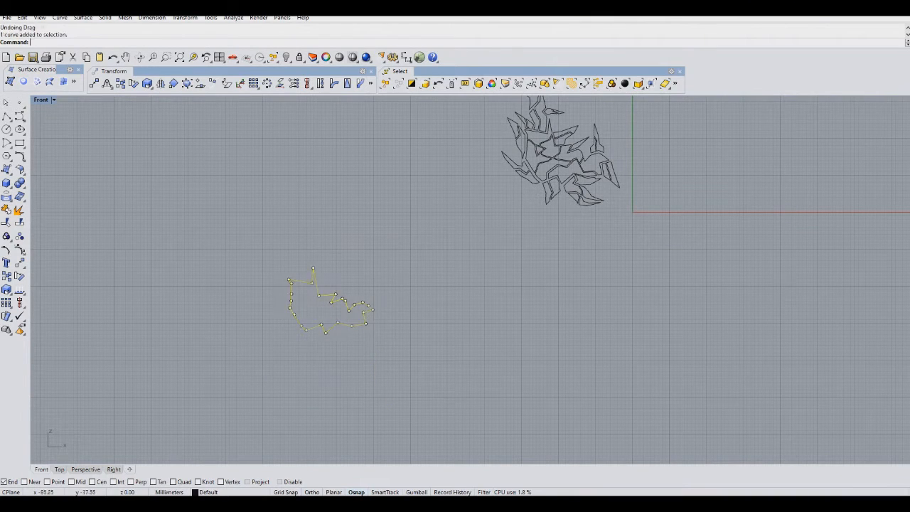
left_click_drag(349, 310, 376, 396)
key("ctrl+z")
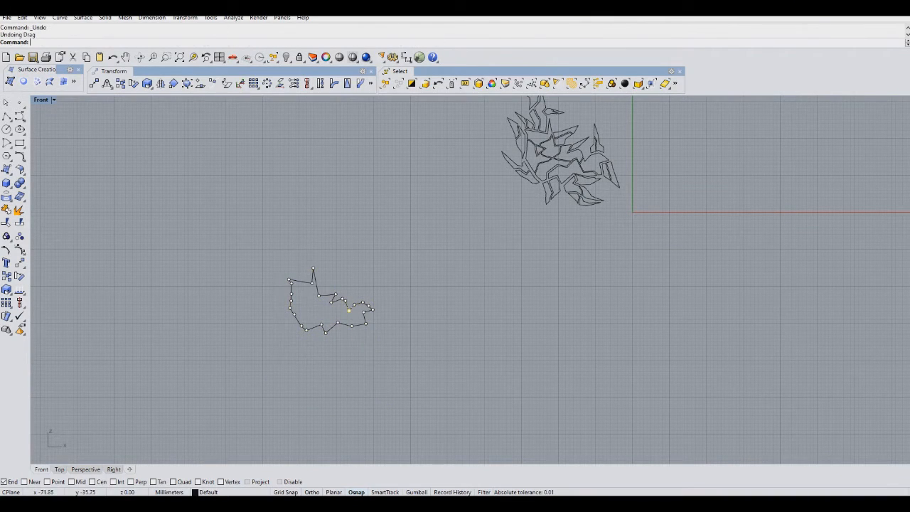
left_click(348, 310)
left_click(378, 341)
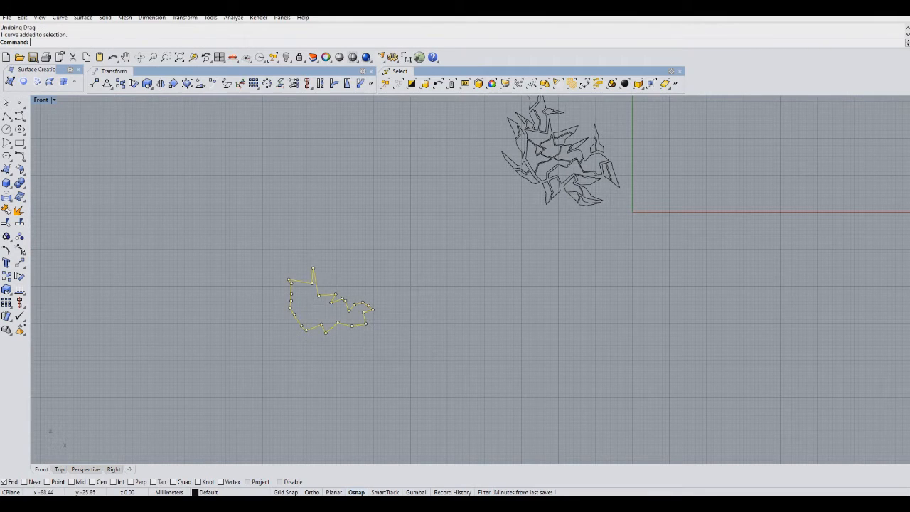
left_click_drag(315, 288, 363, 387)
Select all curves of the design and move it up and left of the origin.
right_click_drag(558, 177, 439, 312)
scroll(439, 310, "up", 4)
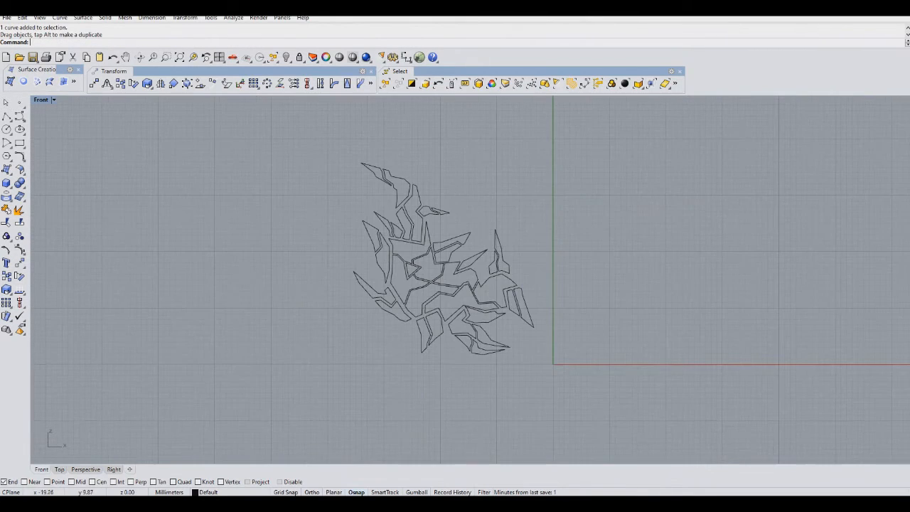
left_click_drag(562, 129, 561, 130)
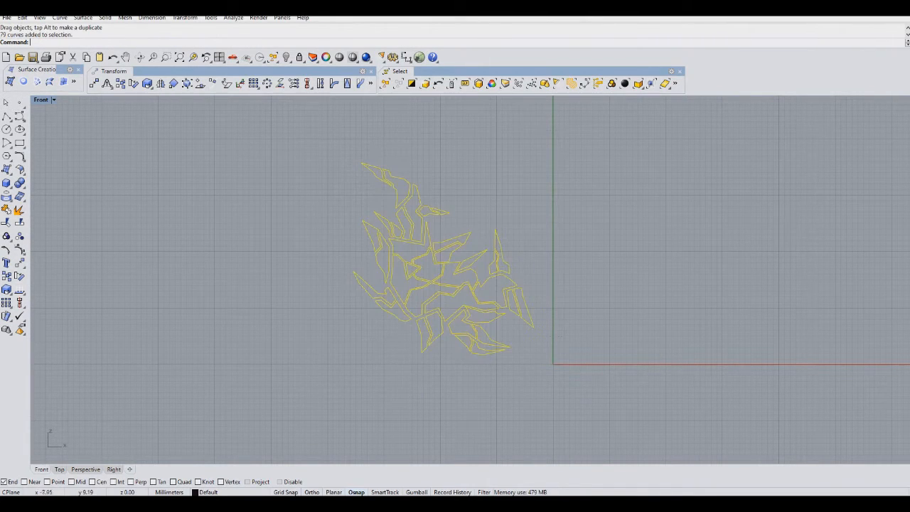
mouse_move(517, 319)
left_mouse_down()
mouse_move(514, 308)
mouse_move(523, 314)
mouse_move(514, 308)
left_mouse_up()
right_click_drag(486, 153, 363, 168)
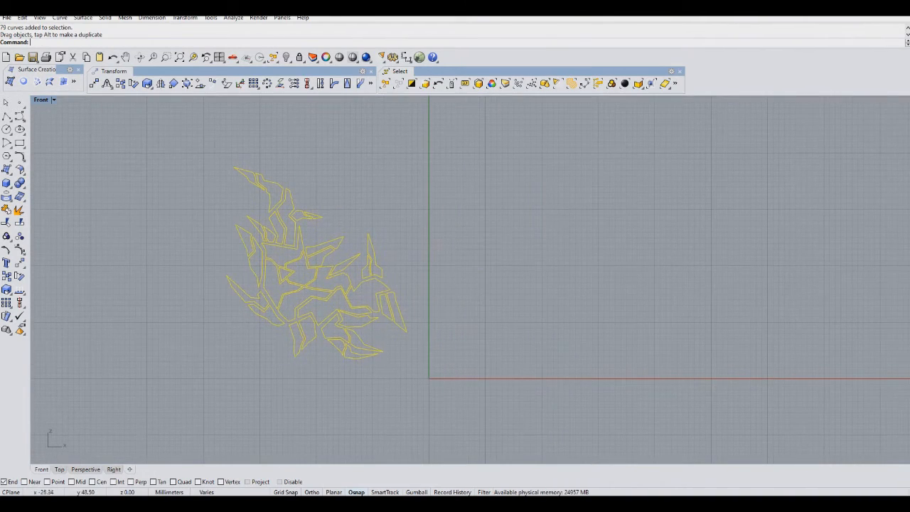
Polar array the whole design around the origin with 6 items over 360 degrees.
left_click(267, 83)
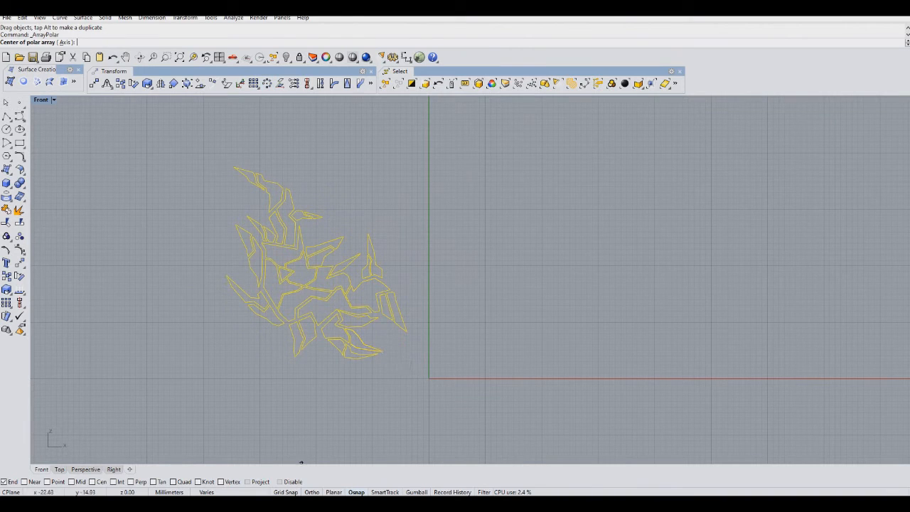
left_click(429, 378)
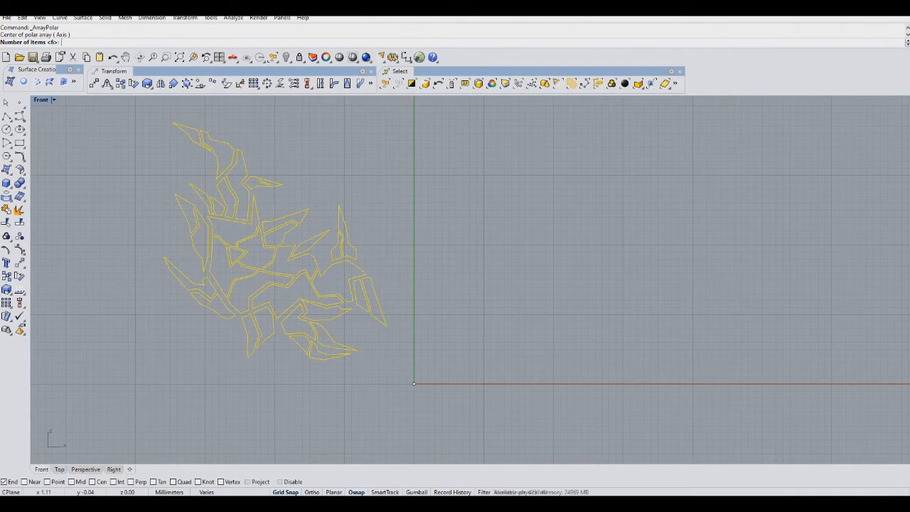
key("Return")
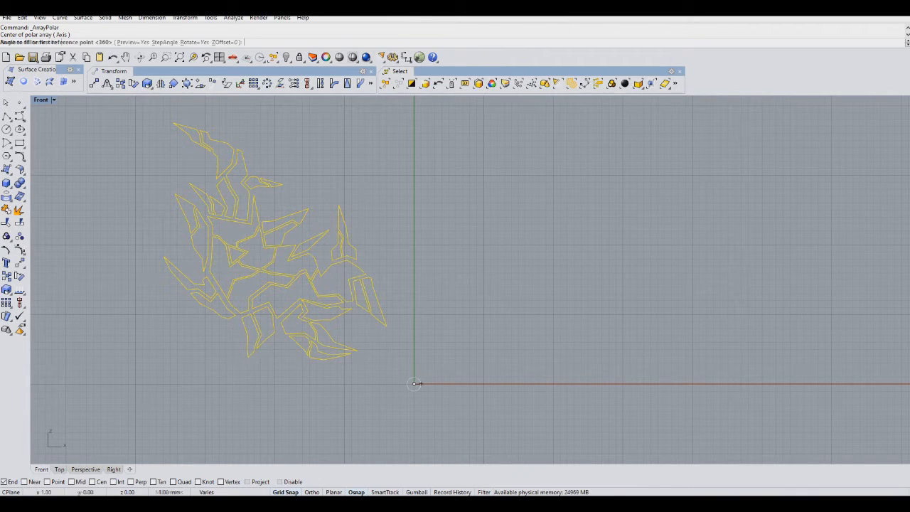
key("Return")
scroll(444, 206, "down", 5)
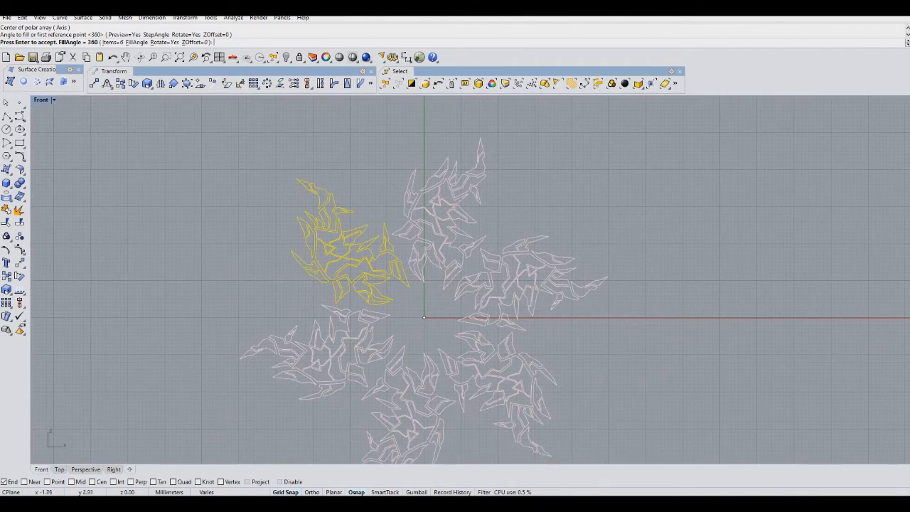
key("Return")
key("Escape")
Zoom in and out to inspect the polar array around the origin.
scroll(420, 313, "down", 2)
scroll(420, 313, "up", 4)
right_click_drag(395, 312, 364, 288)
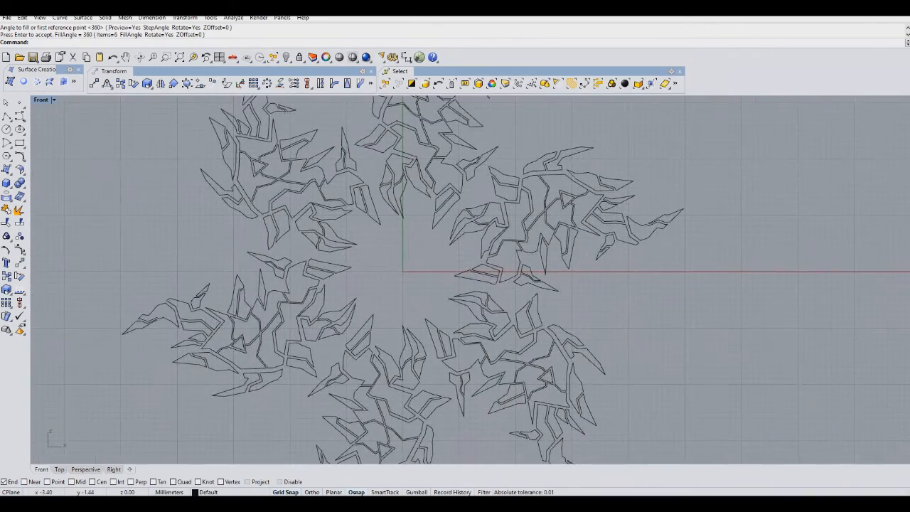
scroll(393, 245, "down", 3)
scroll(393, 245, "up", 1)
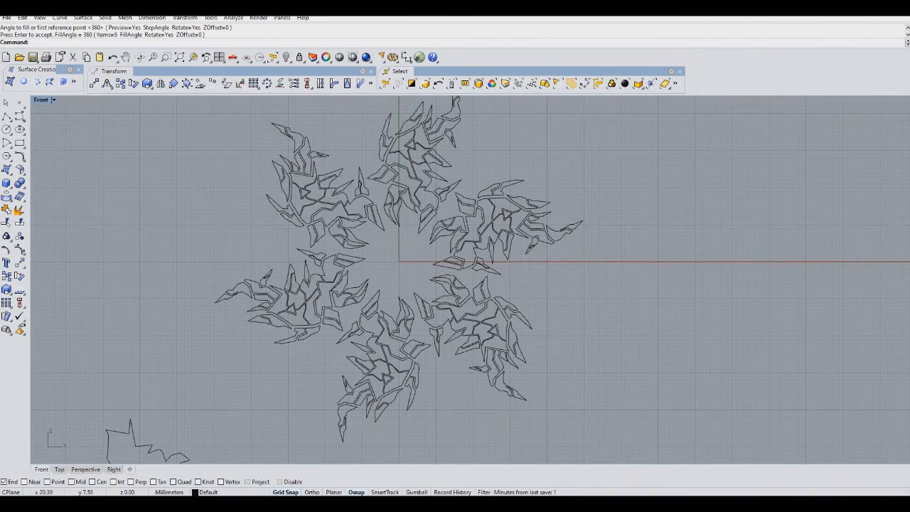
scroll(488, 228, "down", 1)
scroll(475, 194, "up", 2)
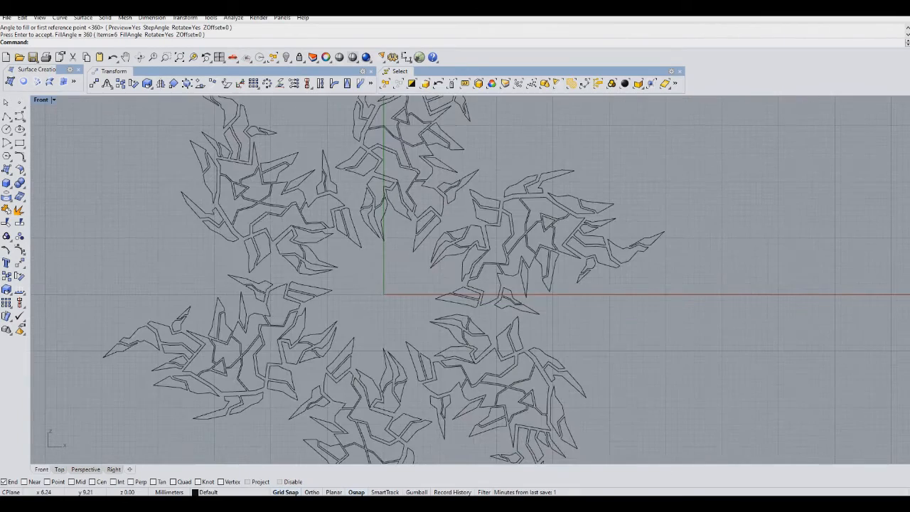
scroll(475, 193, "up", 1)
scroll(386, 274, "down", 1)
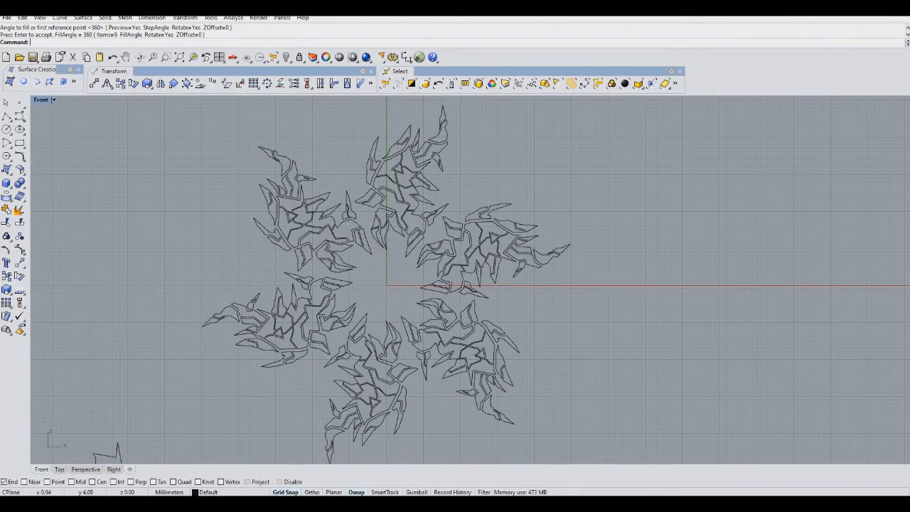
scroll(389, 272, "up", 3)
scroll(389, 272, "down", 2)
scroll(390, 273, "up", 3)
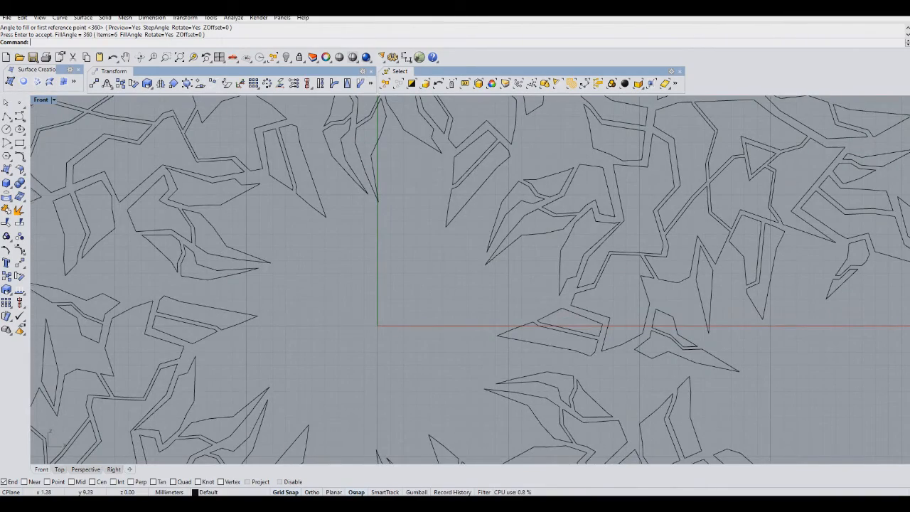
scroll(398, 278, "down", 5)
scroll(398, 277, "down", 2)
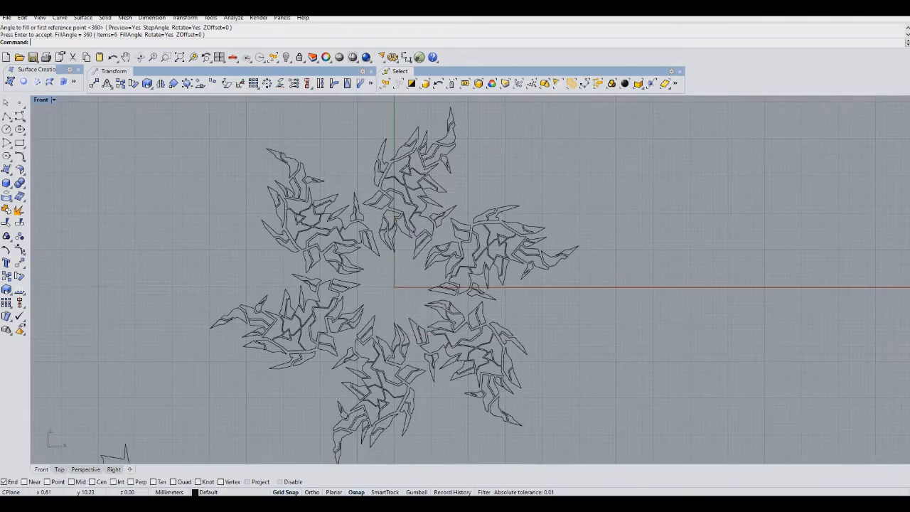
scroll(396, 271, "up", 4)
scroll(419, 302, "down", 4)
scroll(419, 302, "up", 2)
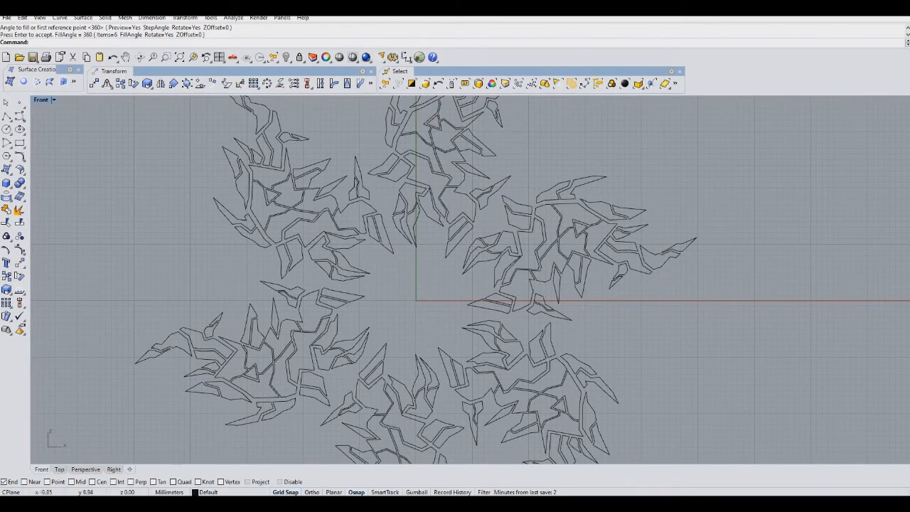
Draw a circle centered at the origin in the middle of the array.
left_click(6, 117)
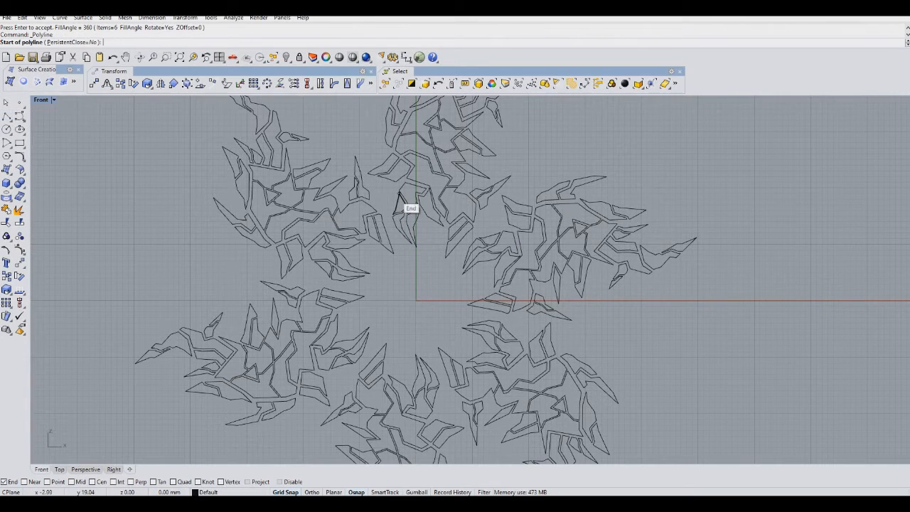
scroll(421, 244, "up", 4)
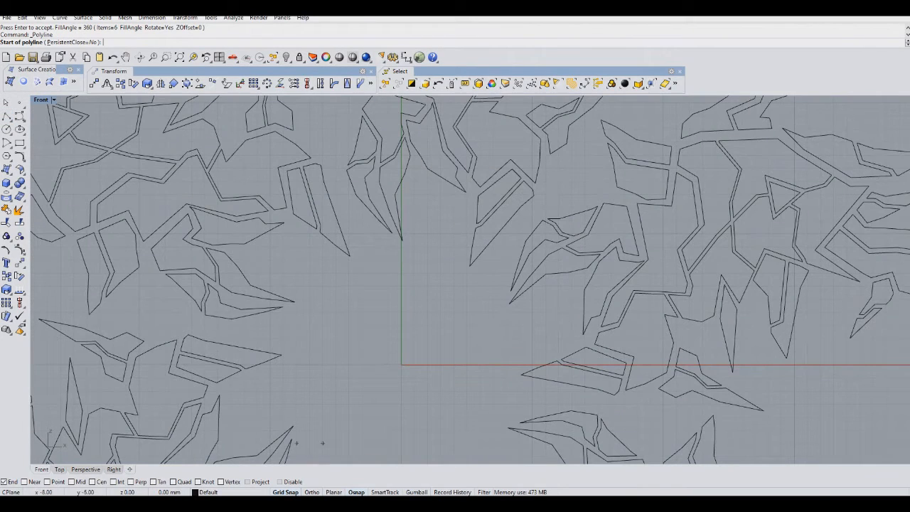
left_click(7, 130)
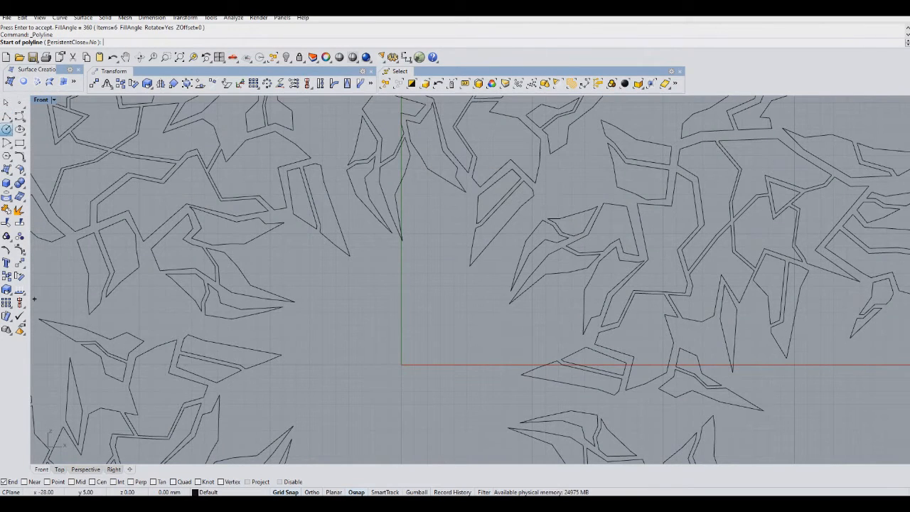
left_click(401, 365)
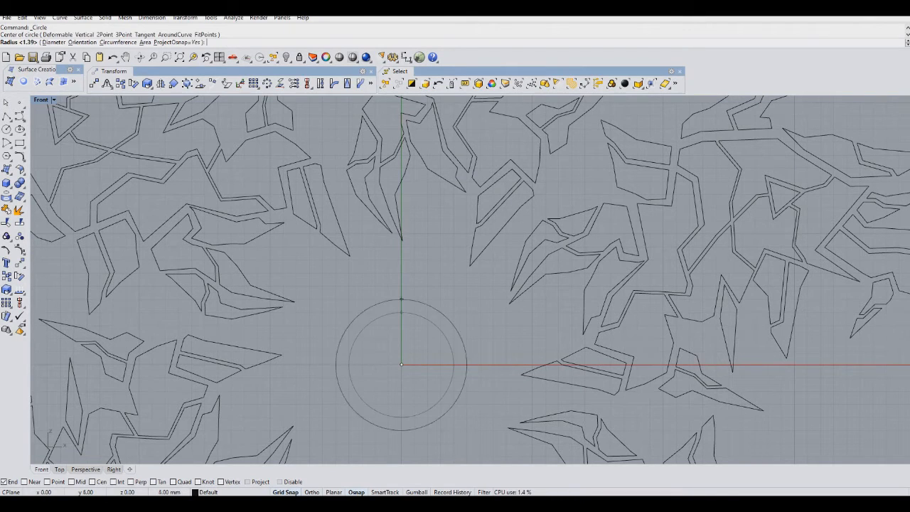
left_click(401, 273)
scroll(445, 283, "down", 5)
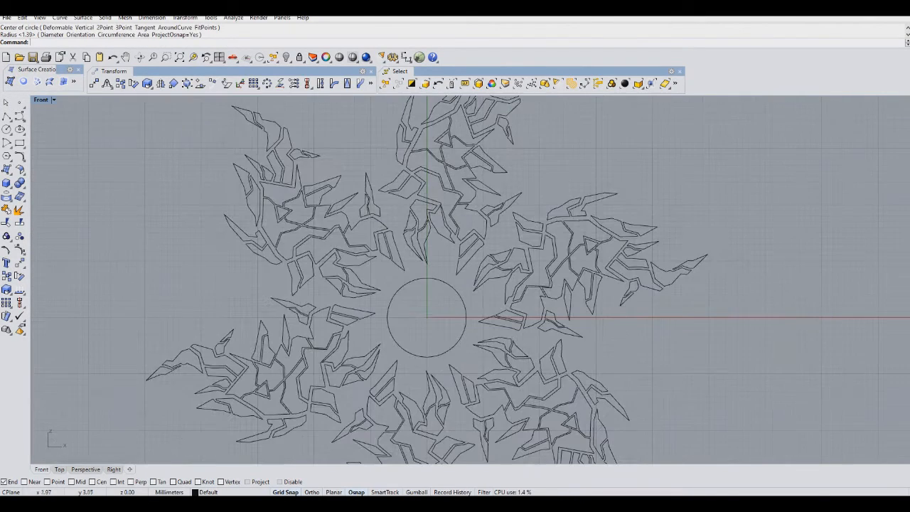
left_click(6, 116)
scroll(483, 270, "up", 3)
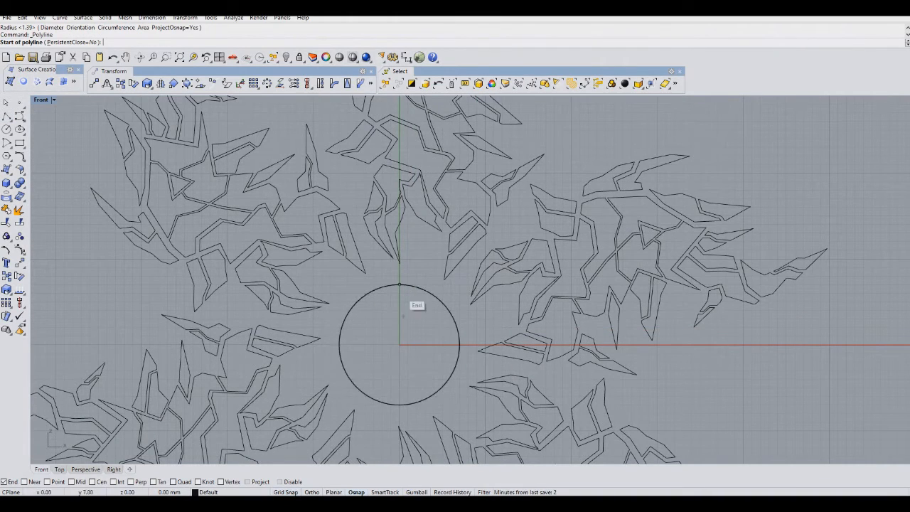
scroll(398, 289, "up", 3)
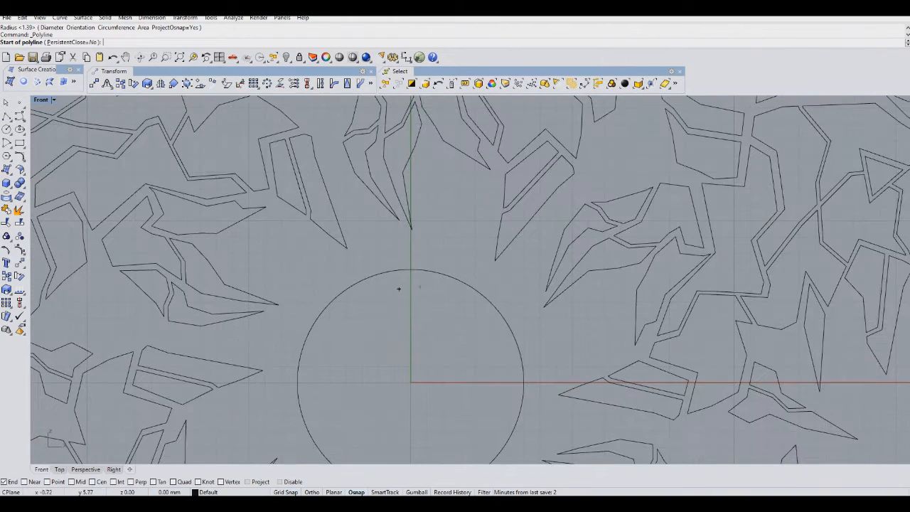
left_click(439, 300)
left_click(434, 256)
left_click(464, 199)
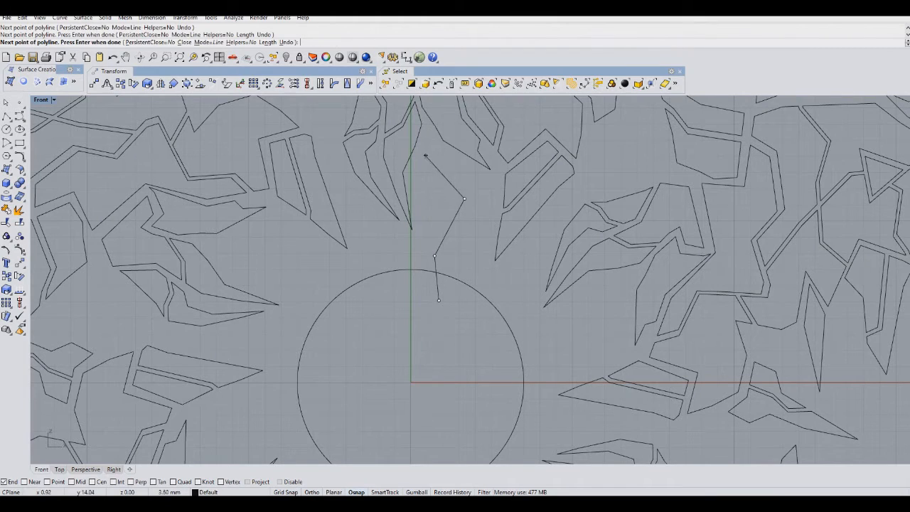
Draw a freeform S-shaped curve rising from inside the circle upward.
left_click(7, 116)
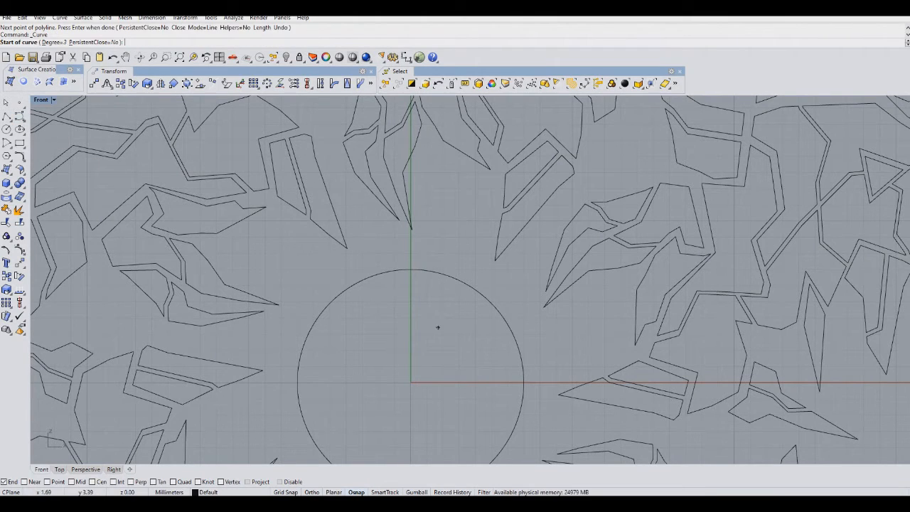
left_click(404, 318)
left_click(412, 268)
left_click(457, 229)
left_click(457, 186)
left_click(432, 146)
right_click(432, 146)
right_click(431, 145)
Draw a second freeform curve crossing the first, running down into the circle.
left_click(431, 145)
left_click(460, 173)
left_click(486, 208)
left_click(469, 250)
left_click(432, 297)
left_click(455, 335)
right_click(455, 336)
right_click(455, 334)
Draw short freeform curve strokes branching from the crossing curves above the circle.
left_click(455, 253)
left_click(477, 248)
left_click(496, 227)
right_click(491, 209)
right_click(491, 210)
key("Escape")
left_click(483, 248)
left_click(462, 264)
left_click(446, 268)
right_click(456, 231)
right_click_drag(459, 228, 451, 262)
right_click(444, 275)
Draw two more freeform flame-like curves above the circle's top.
left_click(440, 278)
left_click(419, 263)
left_click(414, 238)
left_click(414, 213)
right_click(415, 213)
right_click(414, 213)
left_click(414, 213)
left_click(410, 240)
left_click(413, 277)
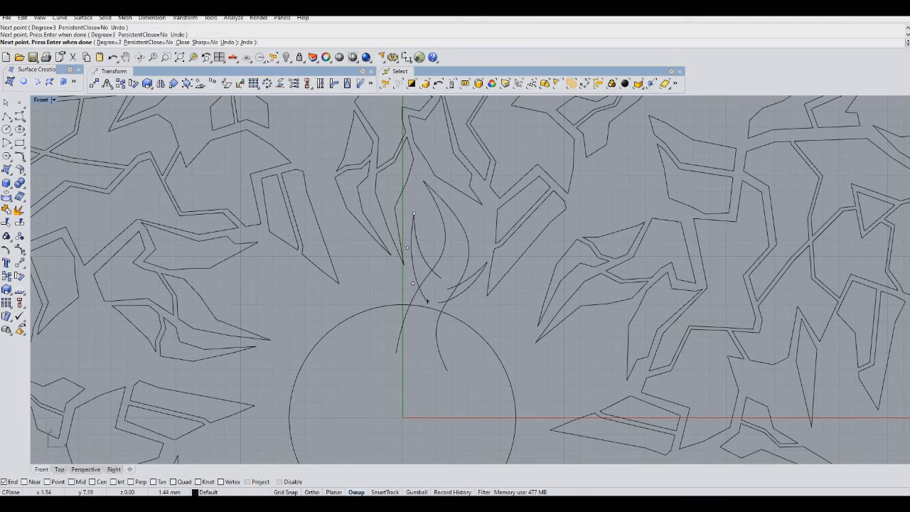
left_click(428, 302)
right_click(431, 302)
scroll(462, 250, "down", 4)
scroll(421, 304, "up", 4)
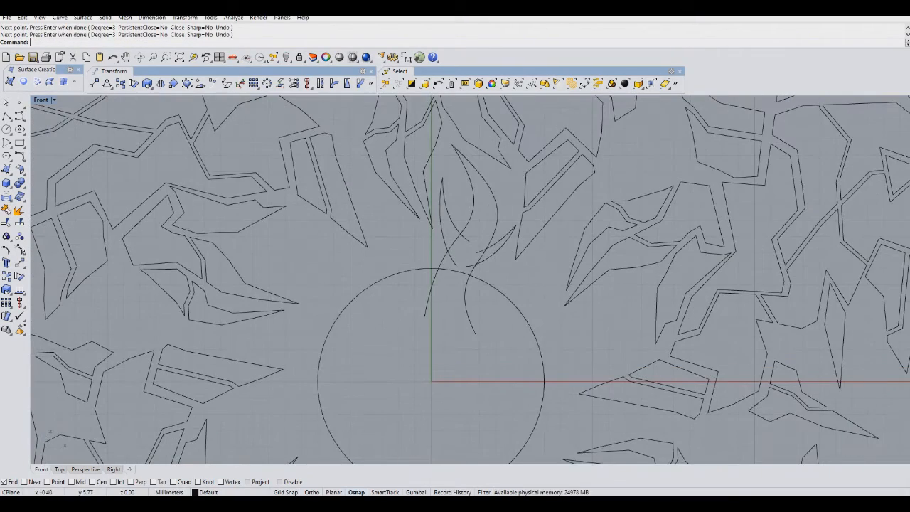
scroll(466, 252, "up", 4)
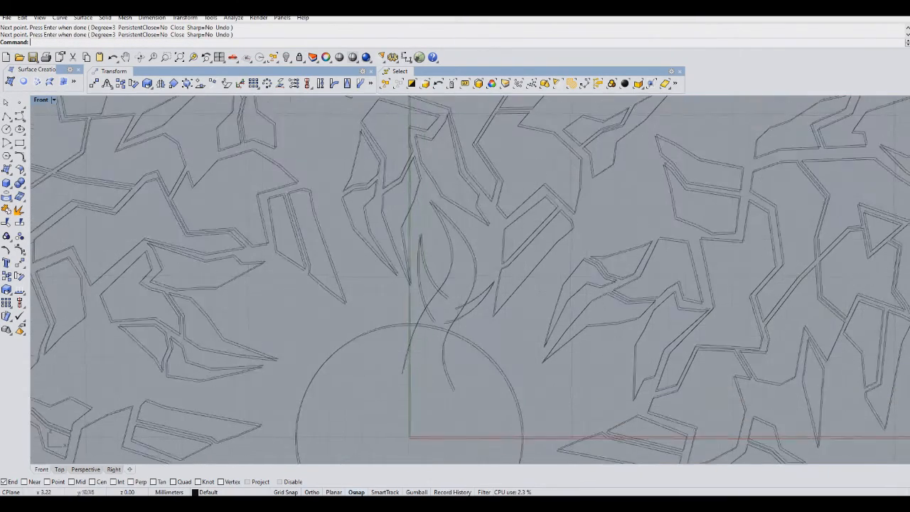
Draw another short freeform curve near the top of the crossing flame curves.
right_click(465, 252)
left_click(465, 251)
left_click(461, 206)
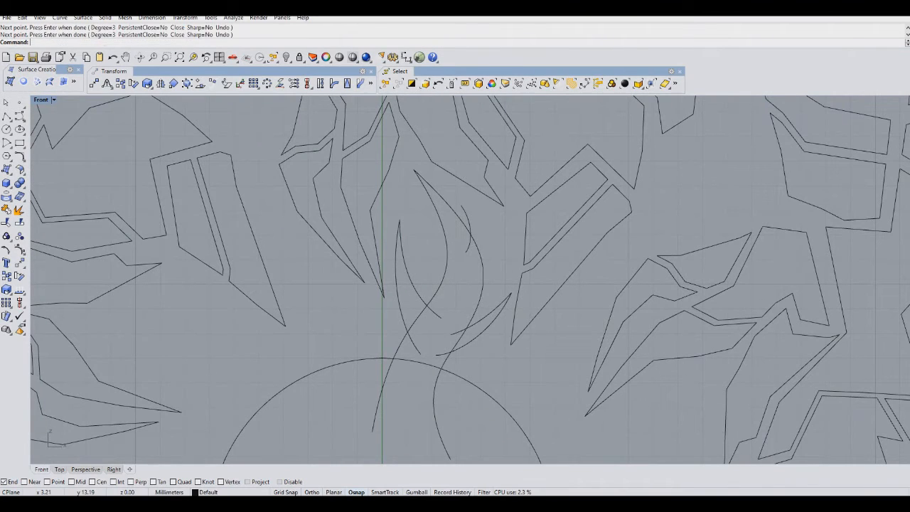
left_click(490, 247)
left_click(469, 276)
right_click(469, 275)
Trim the overlapping ends of the flame curves where they cross each other.
left_click_drag(500, 223, 405, 335)
type("trim")
key("Return")
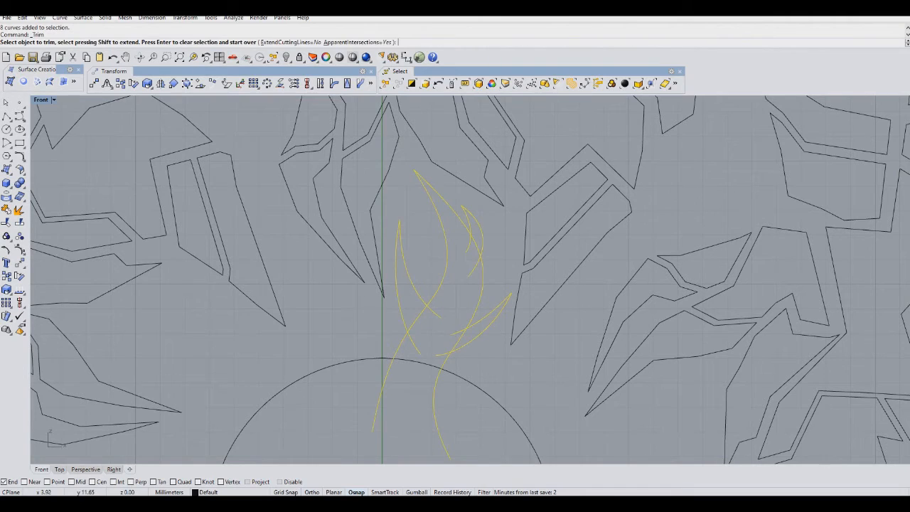
left_click(467, 248)
left_click(477, 244)
left_click(475, 266)
left_click(458, 332)
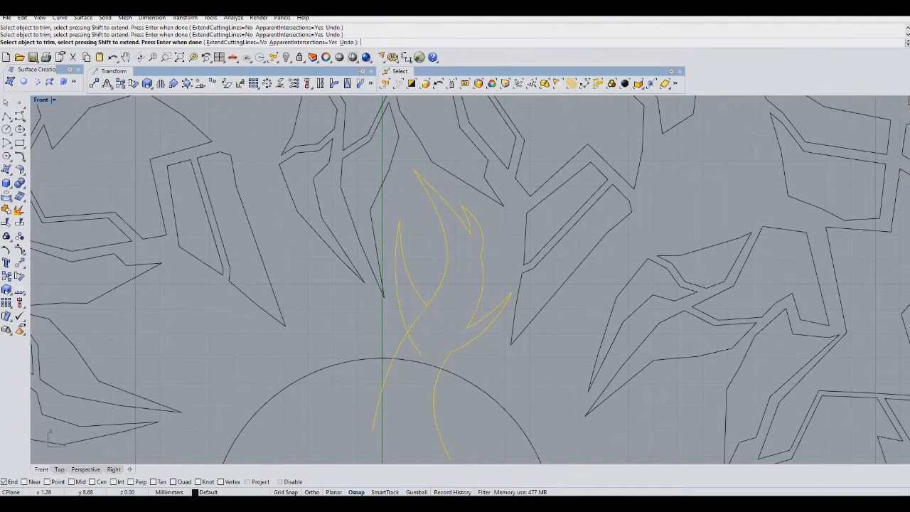
scroll(426, 320, "down", 4)
key("Return")
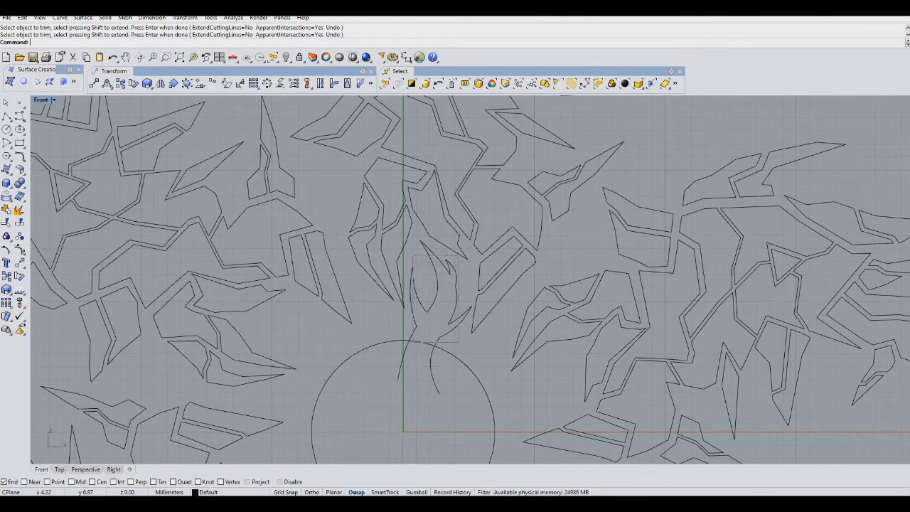
Polar-array the flame curves six times around the origin.
left_click_drag(459, 342, 413, 255)
left_click(459, 359, "ctrl")
right_click_drag(458, 360, 472, 300)
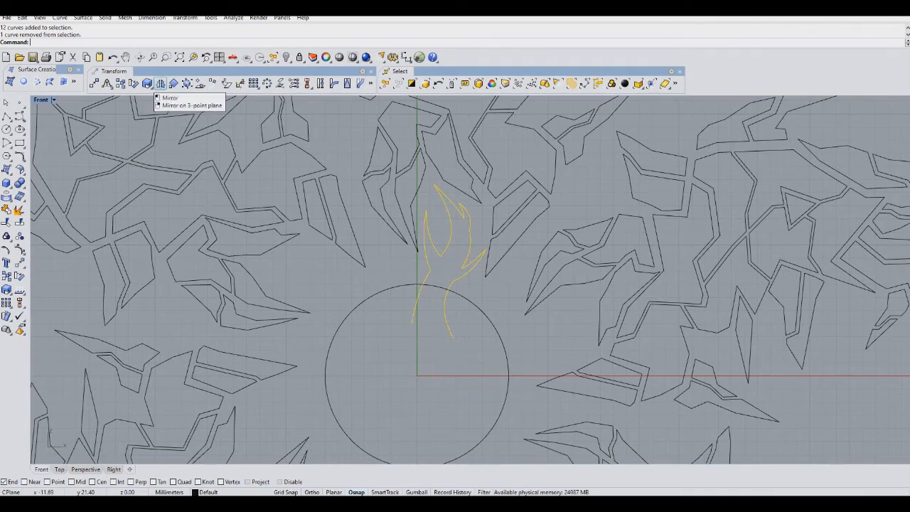
mouse_move(377, 192)
right_mouse_down()
mouse_move(371, 287)
mouse_move(377, 196)
right_mouse_up()
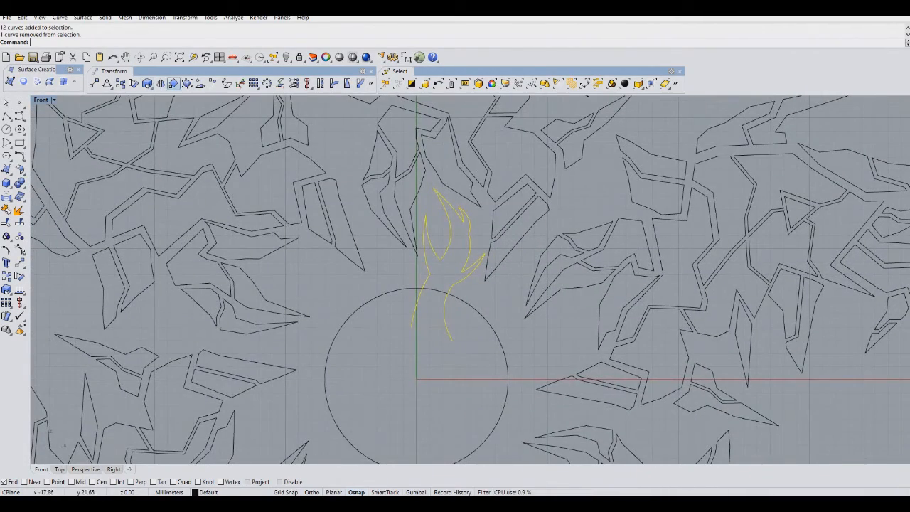
left_click(266, 83)
right_click_drag(411, 327, 423, 287)
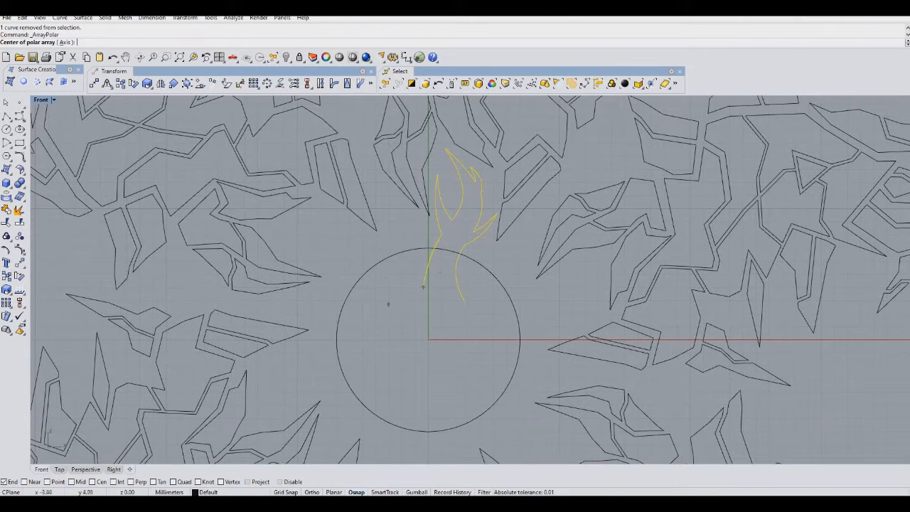
left_click(428, 339)
key("Return")
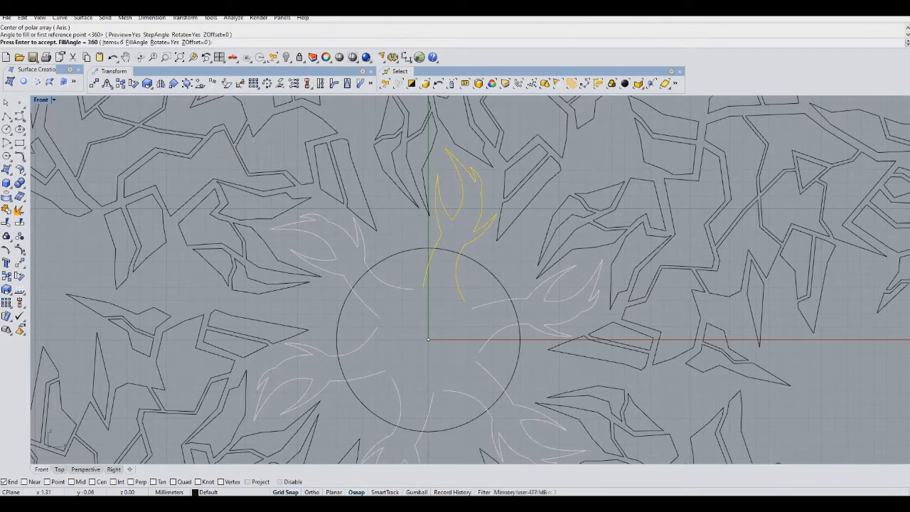
key("Return")
Trim the circle segments running through the flame bases so circle and flames form one outline.
right_click_drag(462, 438, 448, 424)
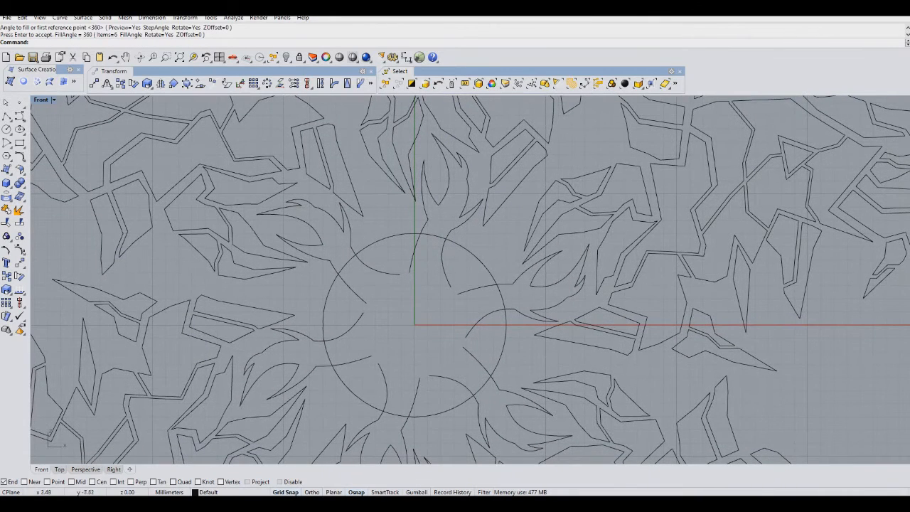
left_click_drag(459, 424, 342, 252)
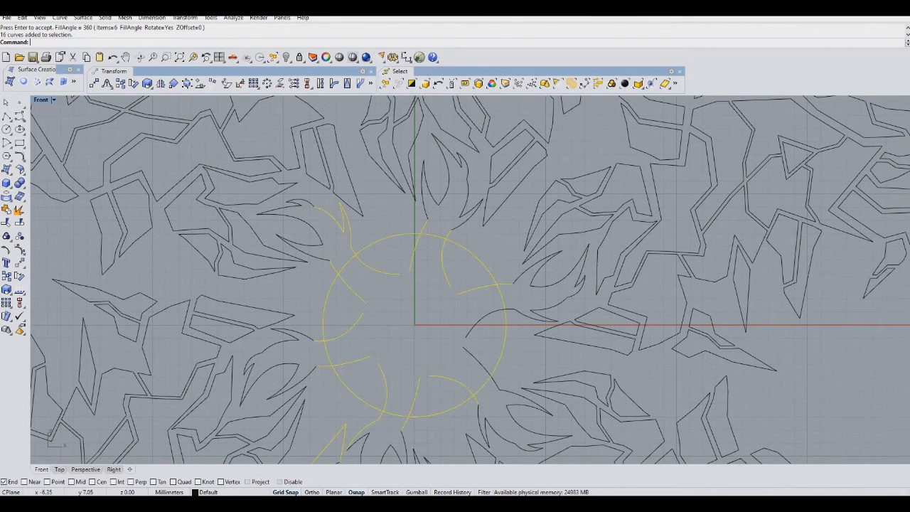
left_click_drag(494, 352, 463, 304)
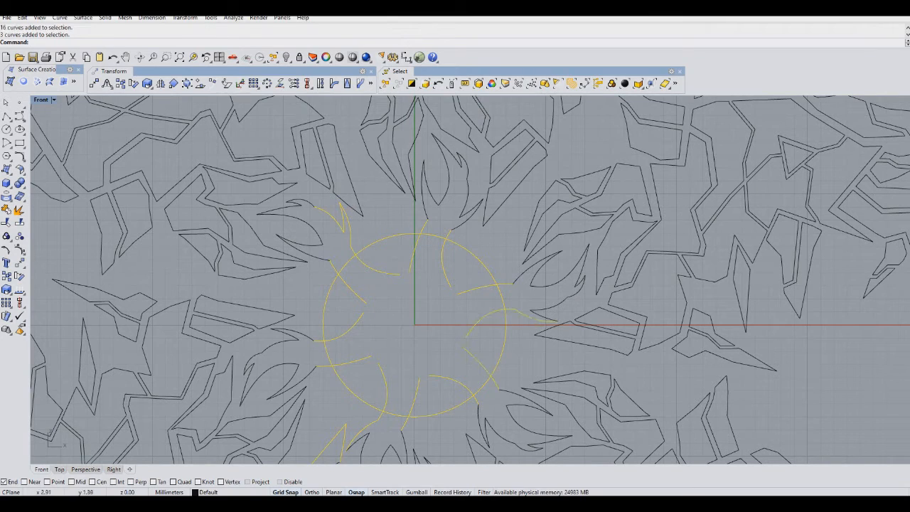
key("ctrl+t")
left_click(352, 361)
left_click(326, 354)
left_click(350, 330)
left_click(352, 291)
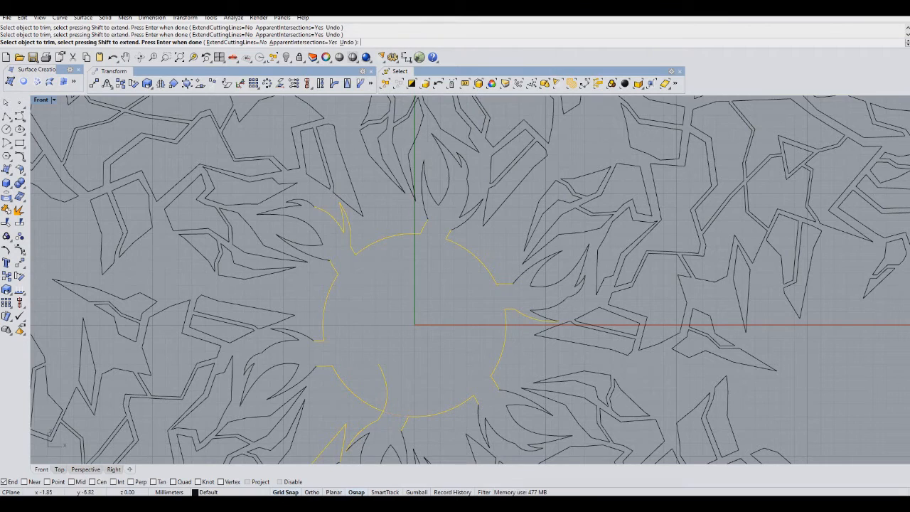
key("Return")
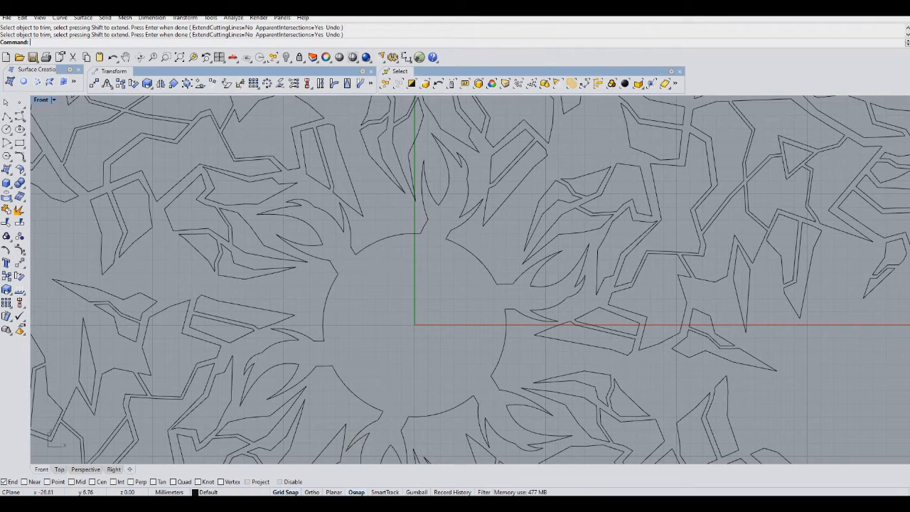
Draw a smaller concentric circle centered on the origin inside the ring.
left_click(6, 130)
left_click(415, 324)
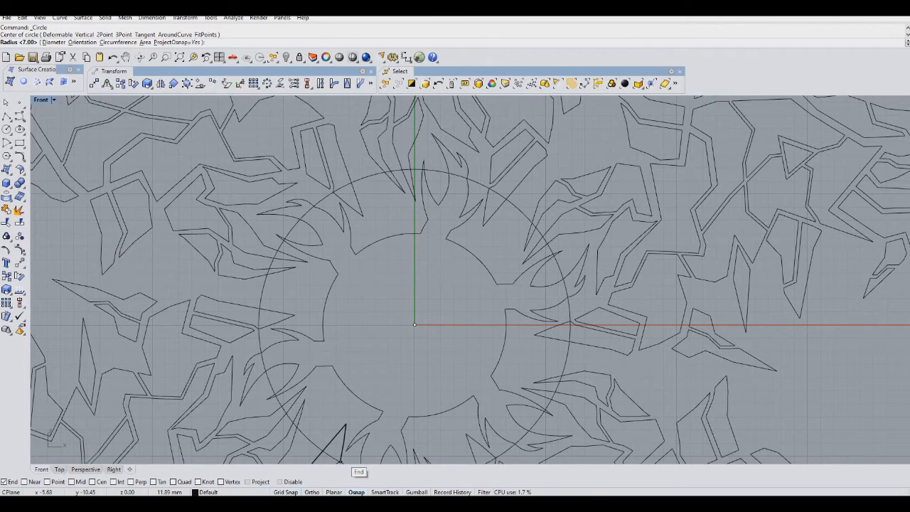
left_click(408, 399)
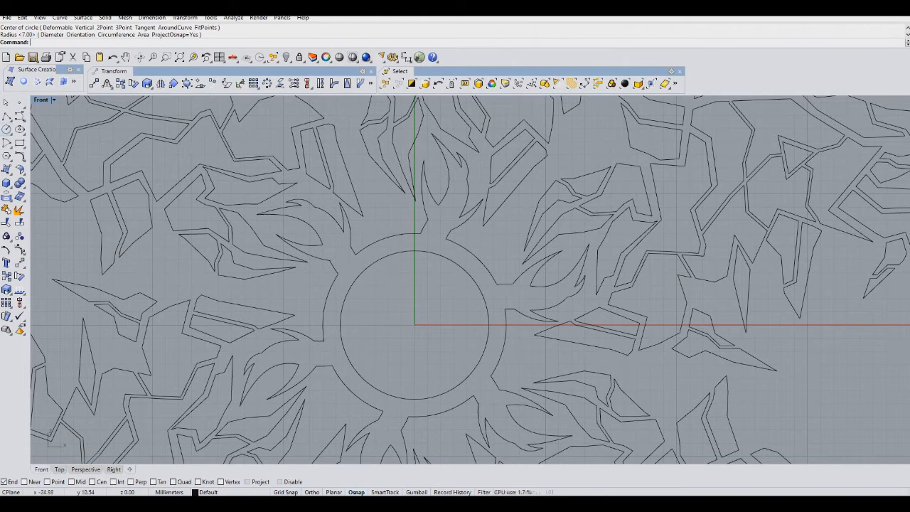
Draw a jagged polyline inside the inner circle, then delete it.
left_click(19, 116)
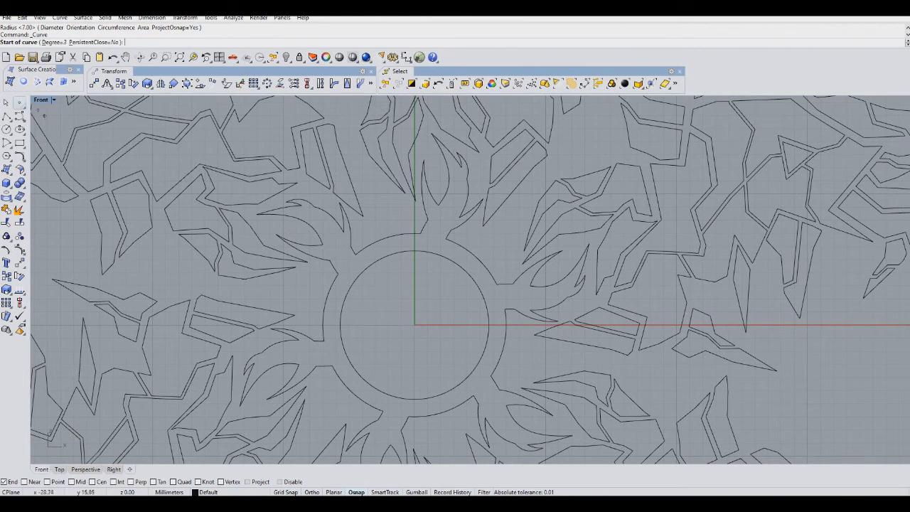
left_click(7, 116)
scroll(423, 283, "up", 4)
left_click(390, 208)
left_click(359, 245)
left_click(375, 285)
left_click(389, 309)
left_click(399, 333)
left_click(403, 294)
left_click(410, 283)
left_click(411, 264)
left_click(402, 240)
left_click(431, 211)
key("Return")
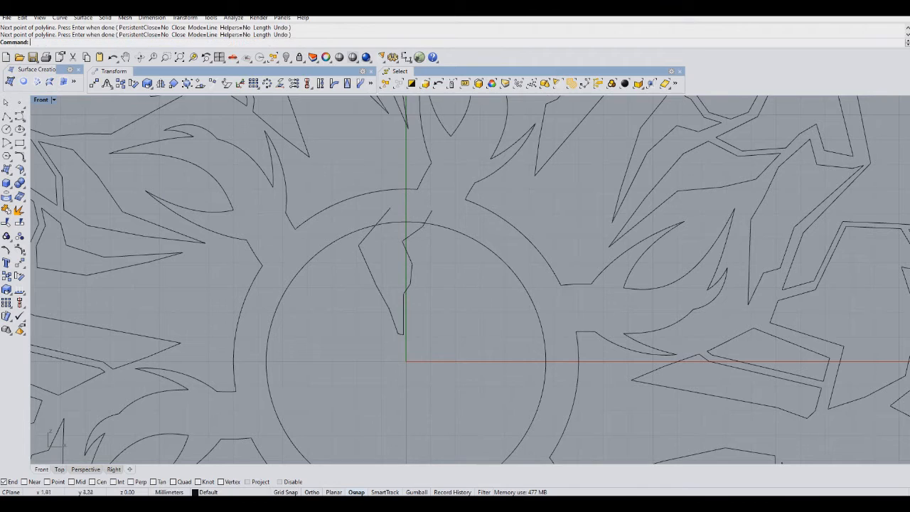
left_click_drag(415, 277, 386, 253)
key("Delete")
Draw a jagged lightning-bolt polyline from above the inner circle down toward its center.
key("Return")
left_click(379, 214)
left_click(353, 250)
left_click(387, 303)
left_click(403, 339)
left_click(425, 330)
left_click(404, 316)
left_click(404, 285)
left_click(384, 259)
left_click(403, 245)
left_click(414, 236)
left_click(416, 210)
key("Return")
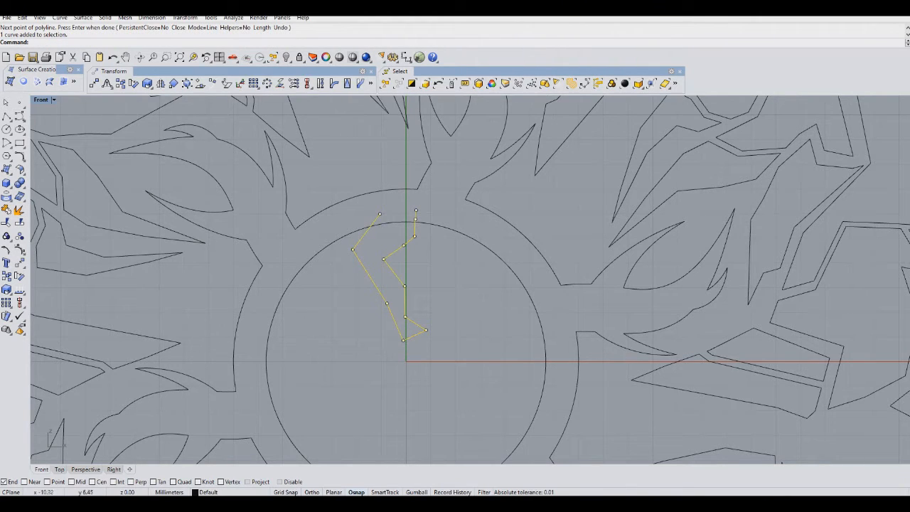
left_click(19, 115)
scroll(331, 294, "up", 2)
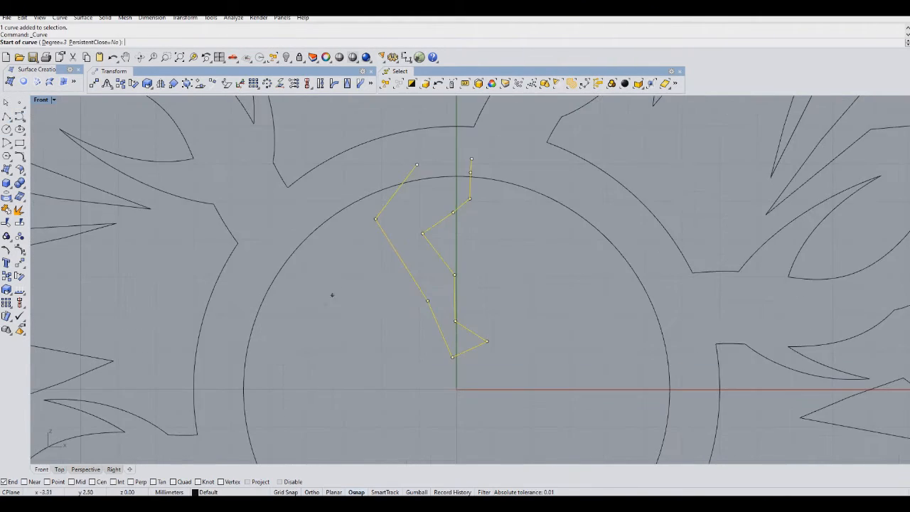
left_click(467, 289)
left_click(447, 293)
left_click(434, 284)
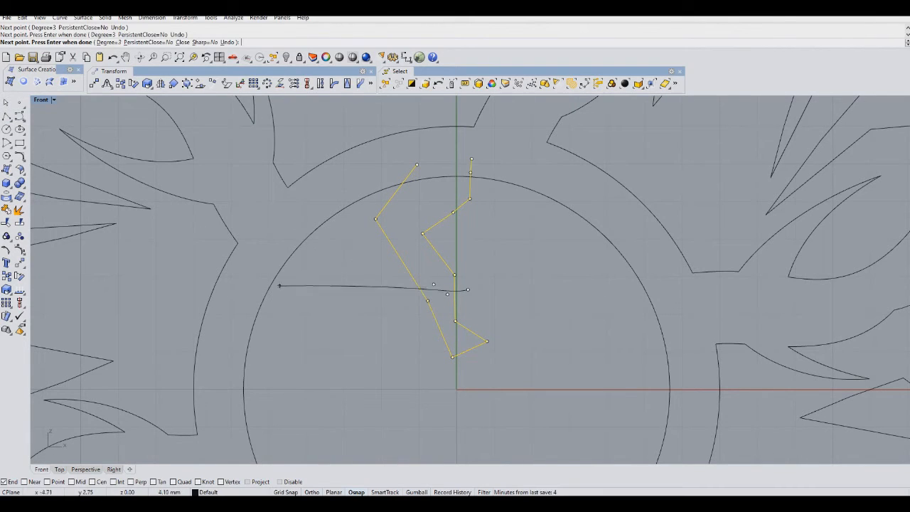
Draw a small zigzag polyline across the middle of the lightning bolt.
left_click(7, 115)
left_click(470, 295)
left_click(447, 305)
left_click(435, 291)
left_click(394, 293)
key("Return")
Offset the lightning-bolt polyline to create a parallel outline.
left_click(6, 276)
scroll(451, 333, "up", 6)
left_click(472, 322)
left_click(470, 336)
key("Return")
Trim the overlapping segments of the bolt outline and the zigzag.
left_click_drag(573, 315, 317, 219)
left_click(7, 222)
left_click(388, 257)
left_click(398, 270)
left_click(459, 282)
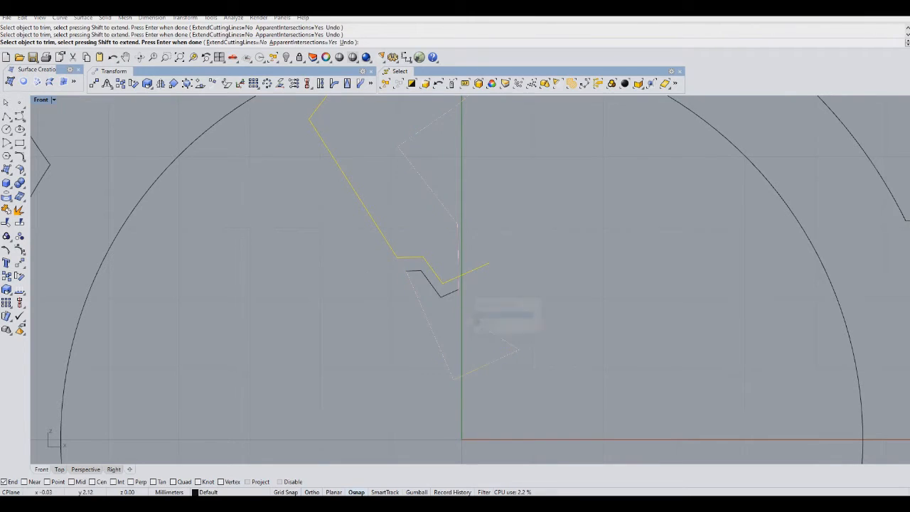
left_click(474, 270)
key("Return")
Select the bolt curves and move them slightly to the right.
scroll(475, 269, "down", 6)
scroll(510, 368, "down", 3)
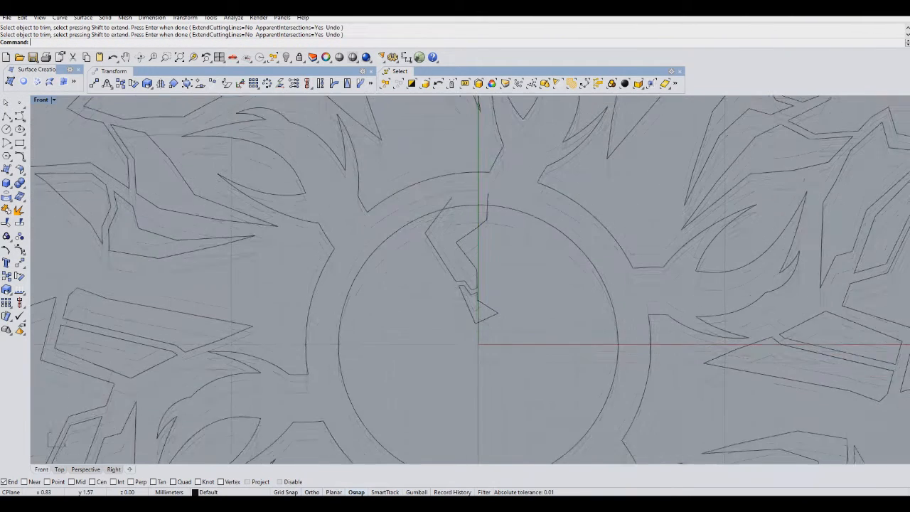
mouse_move(403, 265)
left_mouse_down()
mouse_move(396, 250)
mouse_move(406, 276)
left_mouse_up()
left_click(491, 264)
left_click_drag(482, 257, 515, 251)
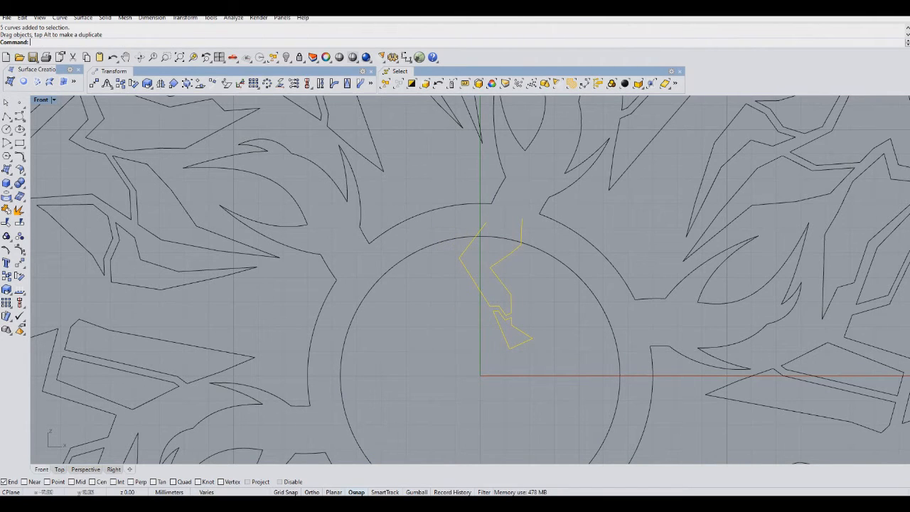
Polar-array the bolt shape six times around the origin.
left_click(267, 83)
scroll(377, 237, "down", 2)
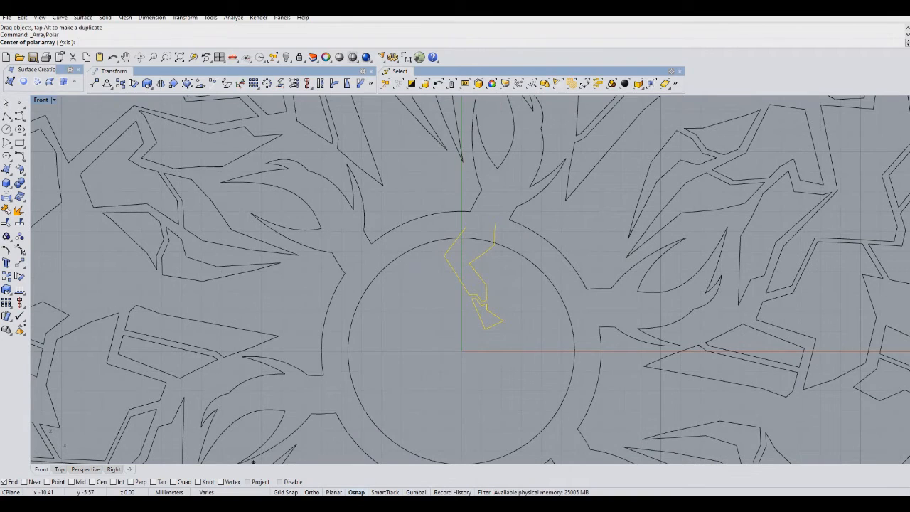
left_click(462, 351)
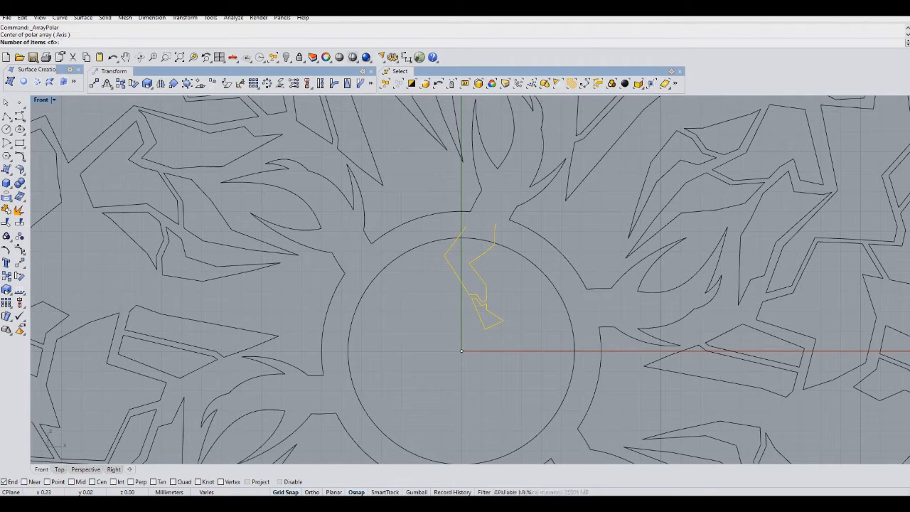
key("Return")
key("Return")
Trim the inner circle segments where the arrayed bolts overlap it.
scroll(477, 256, "down", 3)
left_click_drag(462, 325, 408, 238)
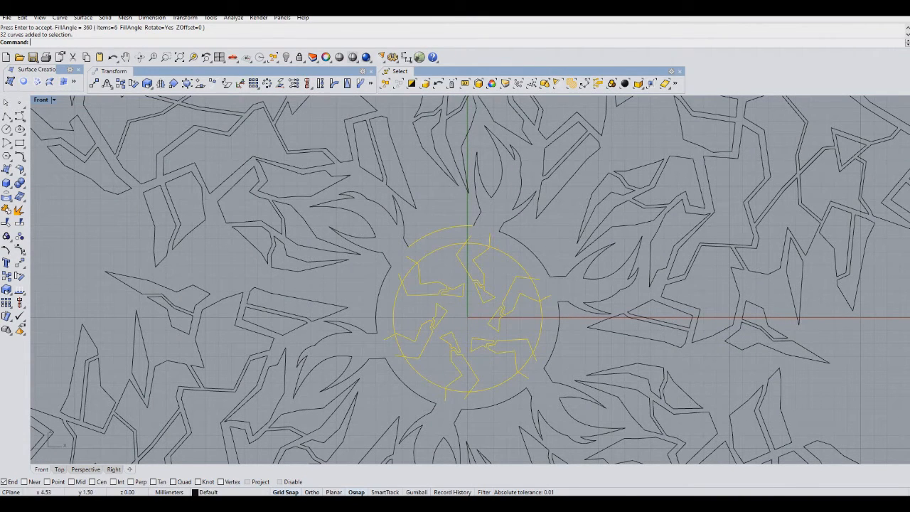
key("ctrl+t")
left_click(534, 357)
left_click(526, 364)
left_click(524, 376)
left_click(538, 292)
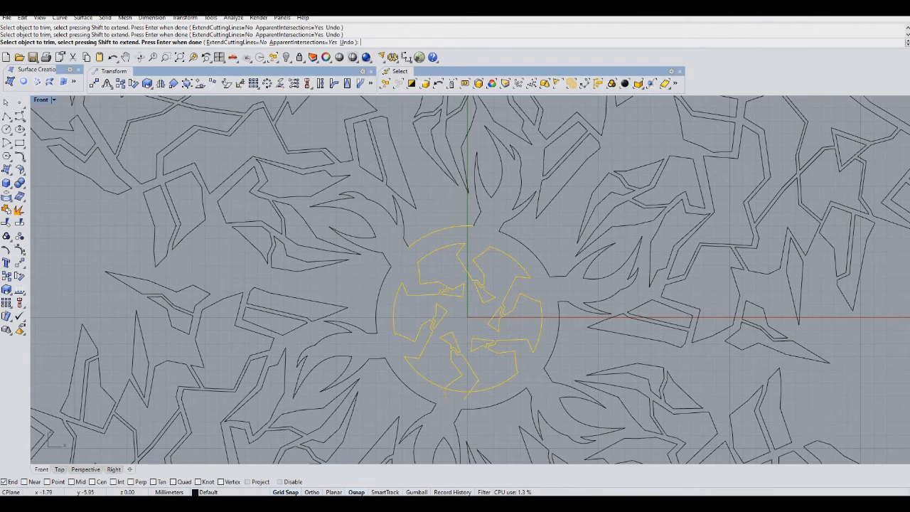
key("Return")
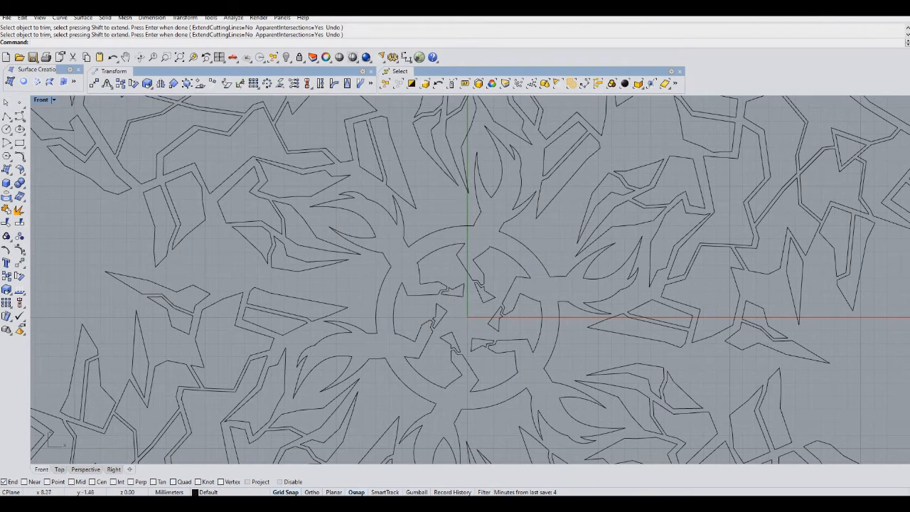
Draw a freeform arc curve rising along the ring's upper left and adjust one of its points.
left_click(19, 116)
scroll(419, 249, "up", 5)
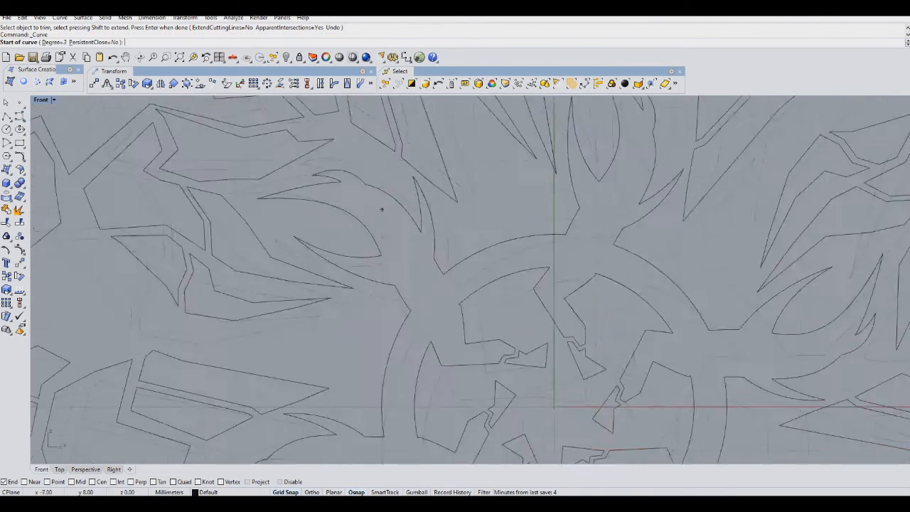
left_click(444, 388)
left_click(515, 304)
left_click(528, 227)
left_click(537, 210)
right_click(536, 210)
left_click(530, 237)
left_click_drag(530, 236, 542, 226)
Offset the arc curve to create a parallel copy.
left_click(6, 276)
left_click(332, 309)
left_click(320, 316)
right_click(320, 317)
Try to polar-array the paired arcs around the origin, then undo the result.
left_click(566, 207)
left_click_drag(519, 191, 556, 327)
left_click(267, 83)
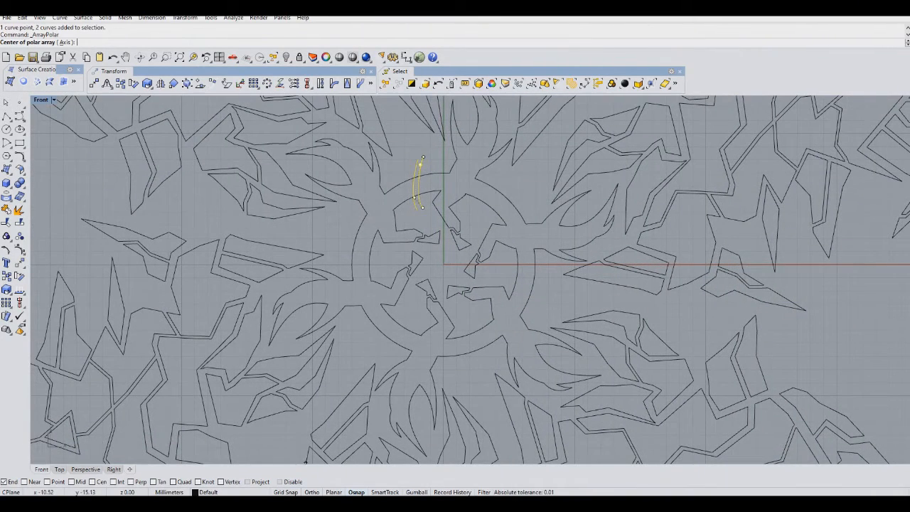
left_click(443, 264)
scroll(440, 263, "up", 4)
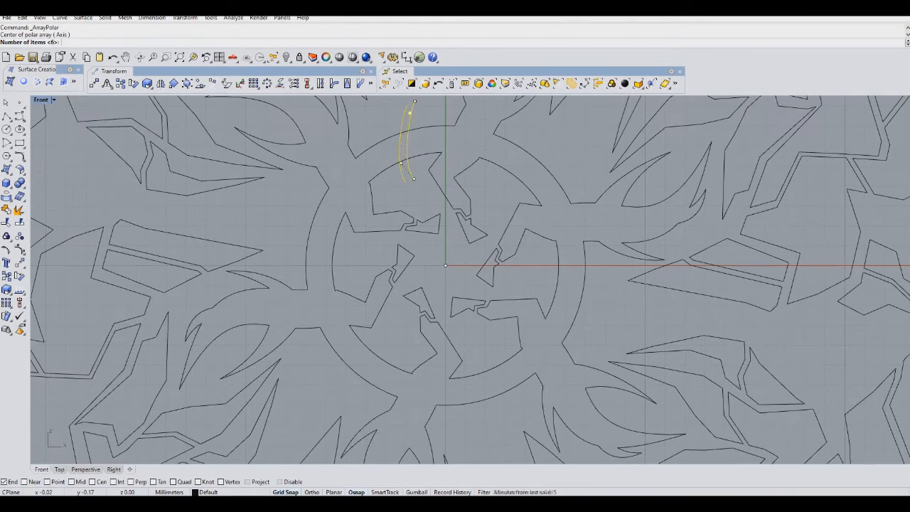
key("Return")
key("Return")
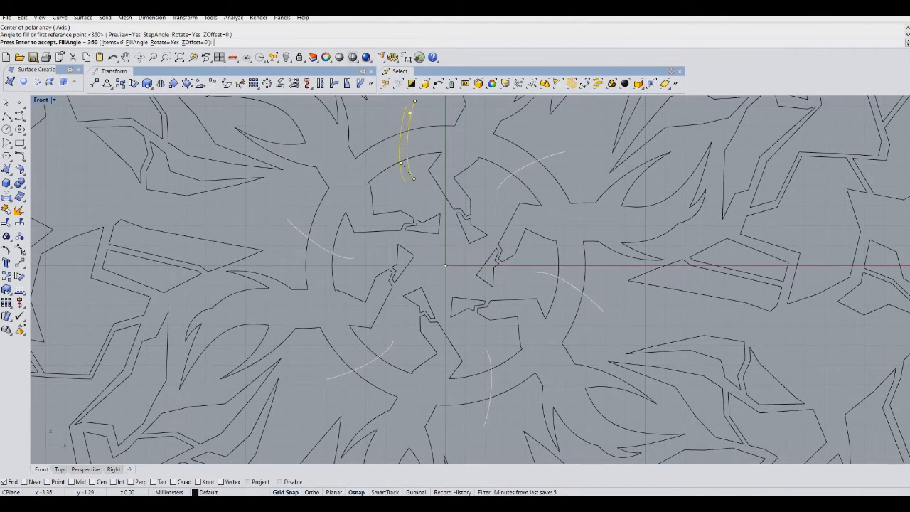
key("Escape")
right_click_drag(446, 265, 439, 287)
key("Return")
left_click(439, 288)
key("Return")
key("Return")
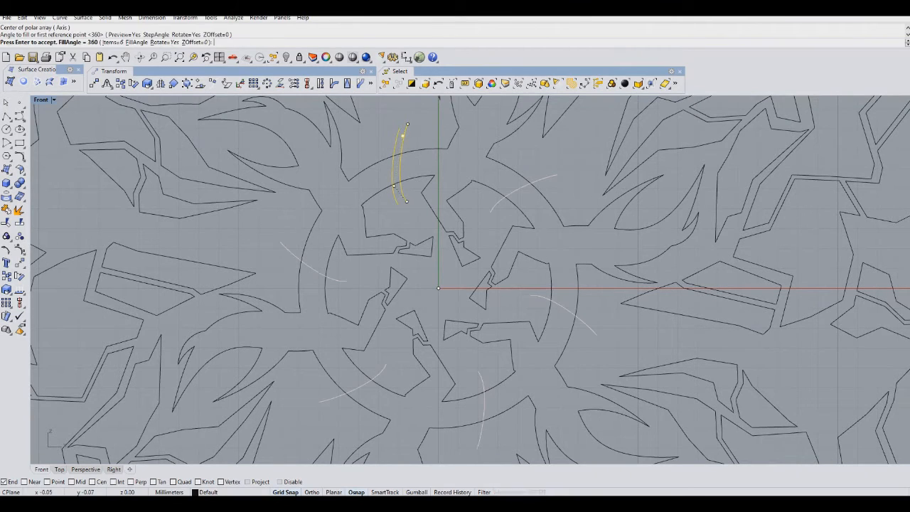
key("Return")
key("Escape")
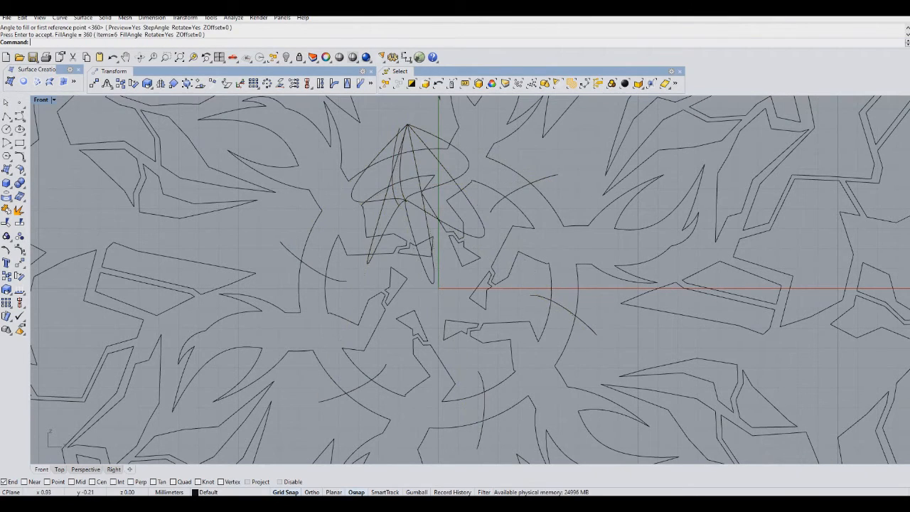
key("ctrl+z")
left_click_drag(391, 137, 389, 137)
Polar-array the paired arcs six times around the origin.
left_click(267, 84)
left_click(438, 288)
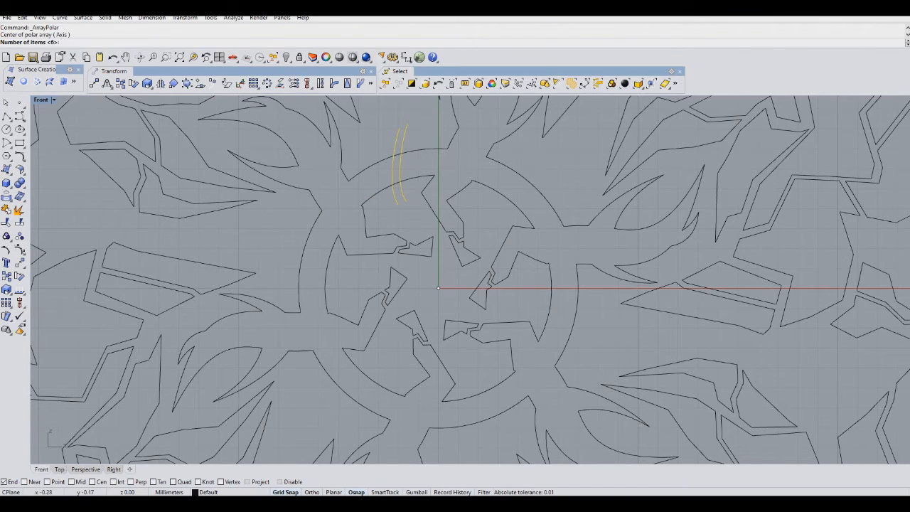
key("Return")
key("Return")
key("Return")
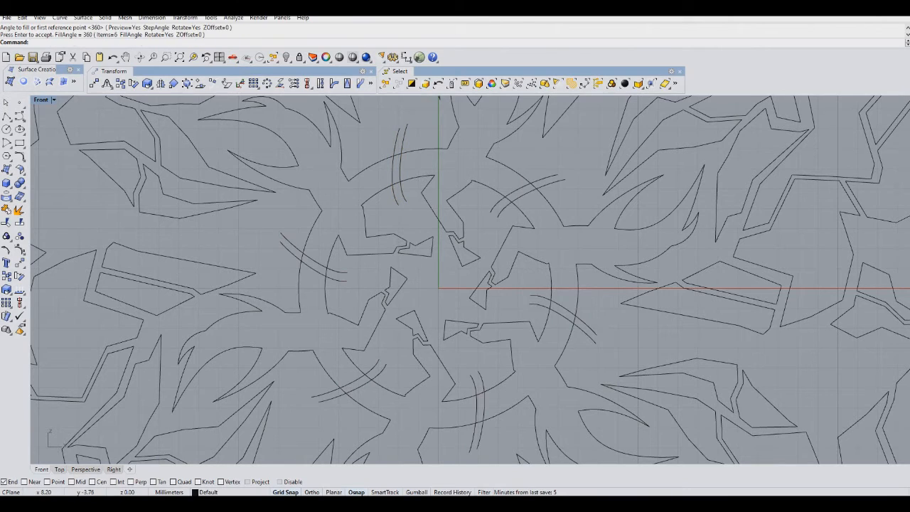
Select the central design and trim the arc ends overlapping the ring and bolts.
left_click_drag(604, 364, 256, 133)
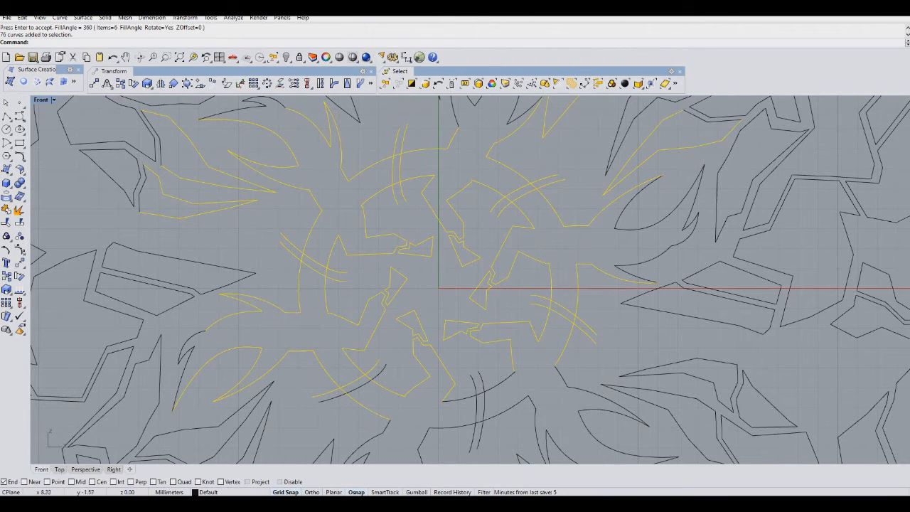
left_click_drag(588, 176, 264, 445)
key("ctrl+t")
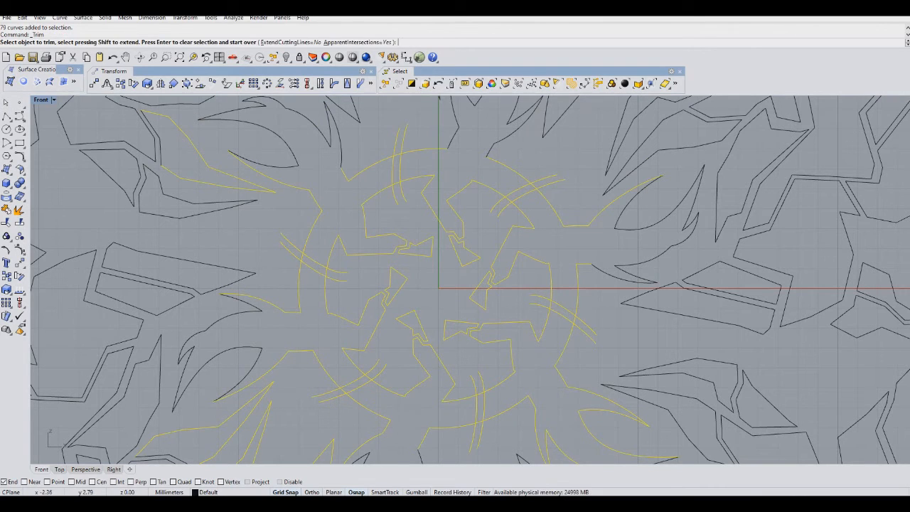
left_click(402, 142)
left_click(396, 144)
left_click(397, 155)
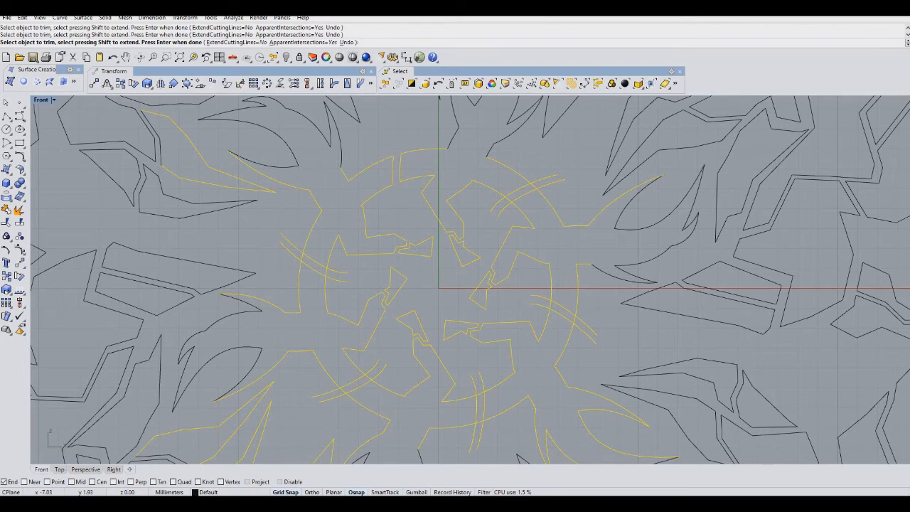
left_click(303, 257)
left_click(338, 281)
left_click(355, 300)
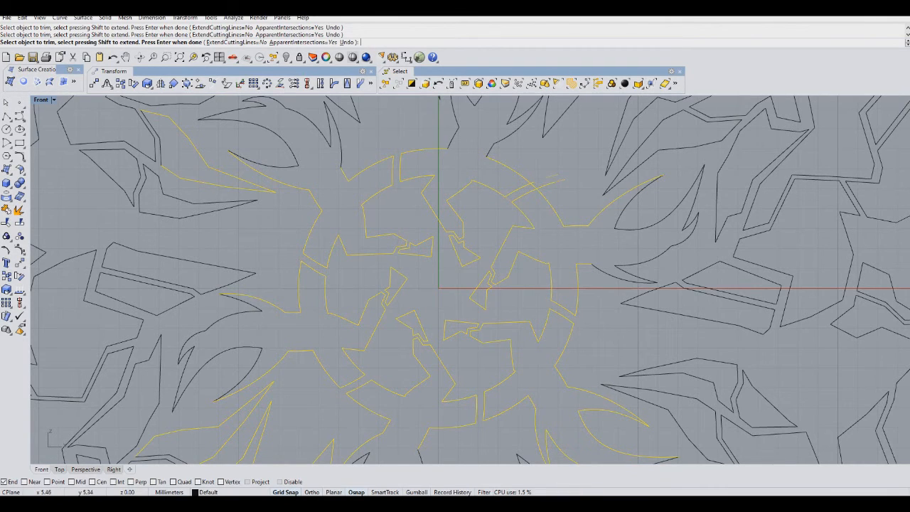
key("Return")
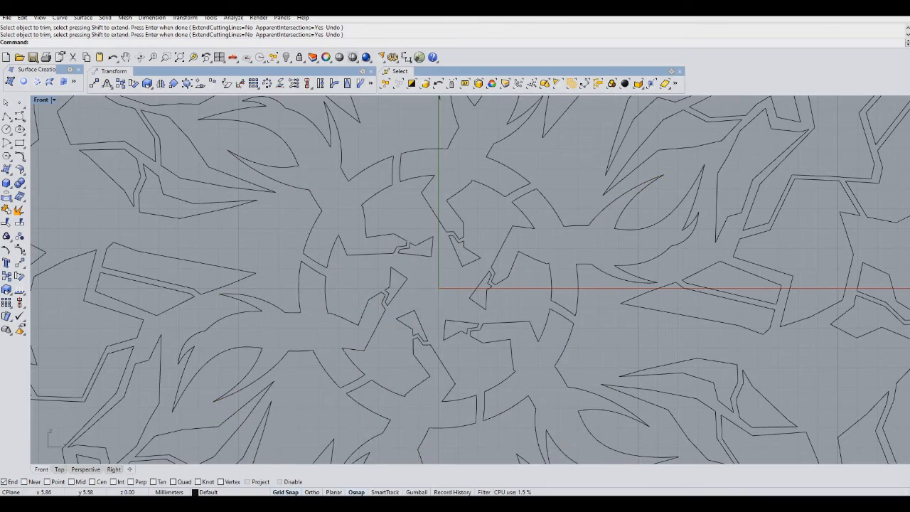
scroll(546, 205, "down", 4)
scroll(476, 213, "down", 3)
scroll(476, 213, "up", 6)
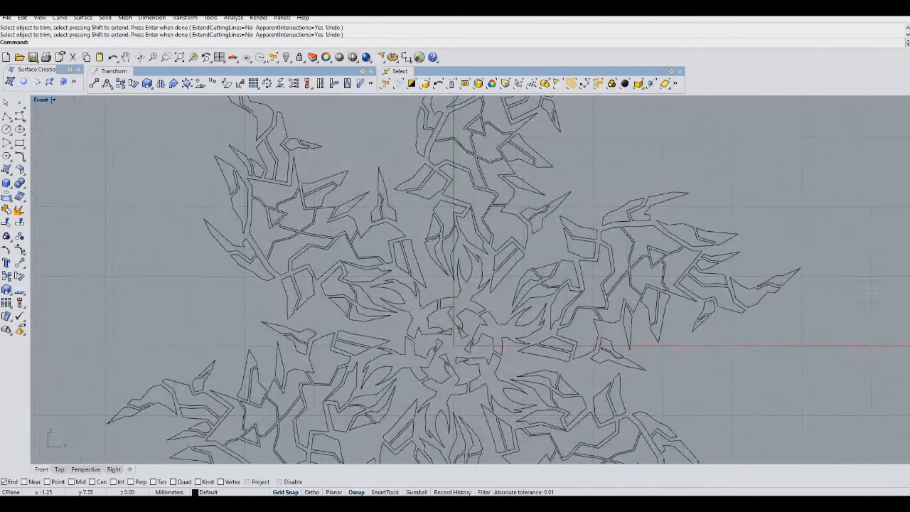
Draw a freeform curve rising from the central arc upward beside the lightning bolt.
left_click(6, 116)
scroll(355, 286, "up", 4)
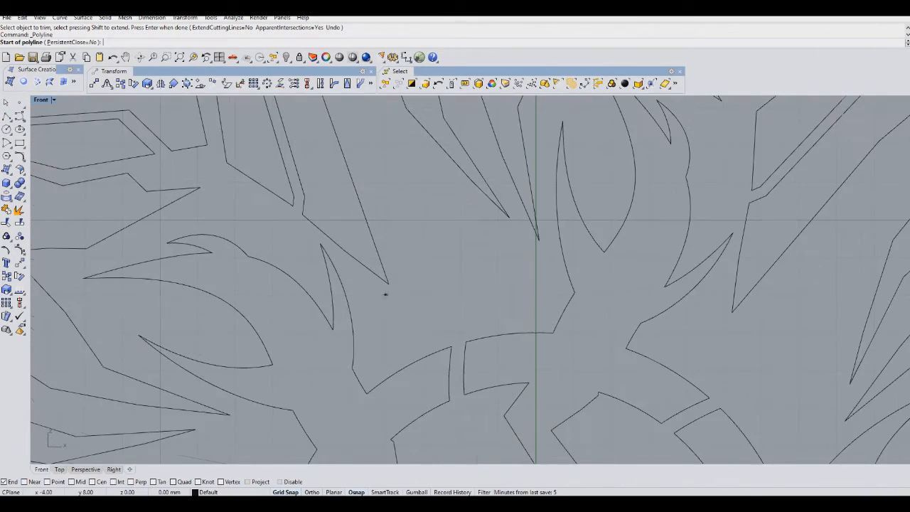
left_click(20, 116)
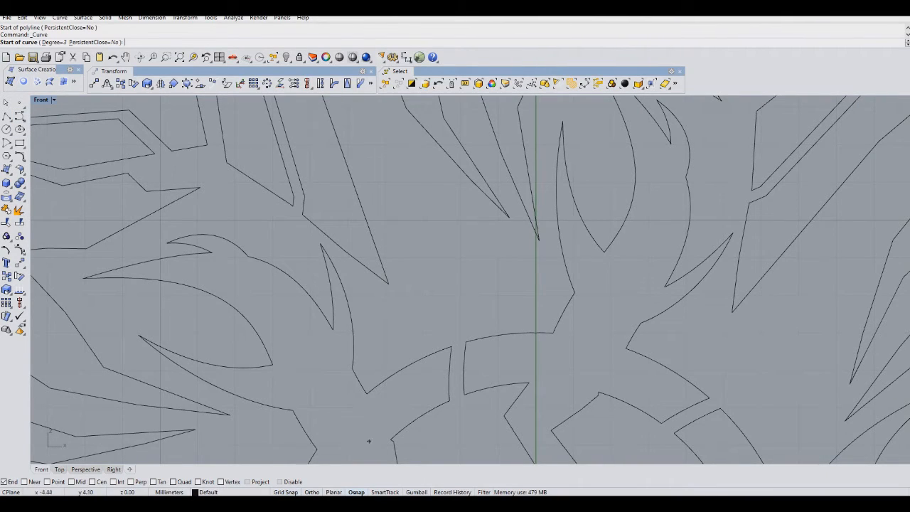
left_click(424, 346)
left_click(464, 325)
left_click(517, 323)
right_click(517, 324)
right_click(517, 324)
left_click(536, 324)
left_click(479, 264)
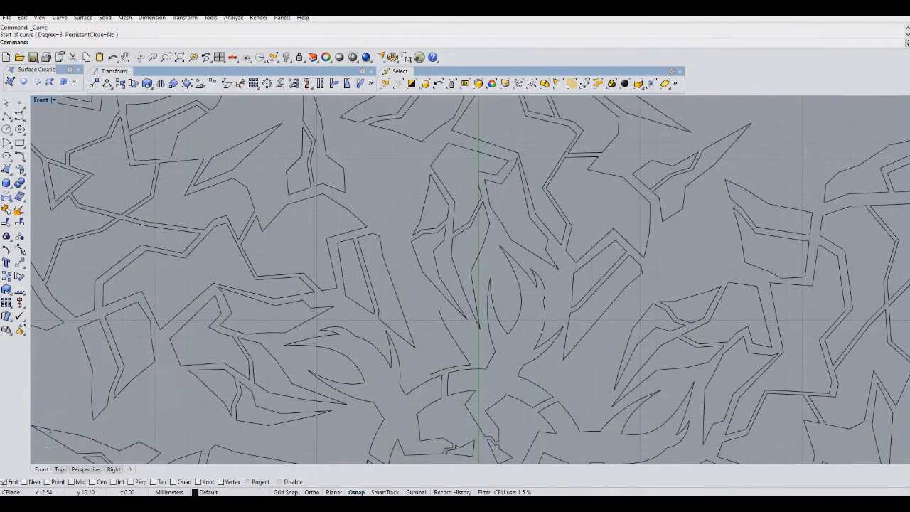
left_click(439, 309)
left_click(403, 275)
left_click(395, 213)
left_click(394, 172)
right_click(394, 172)
right_click(394, 172)
left_click(394, 172)
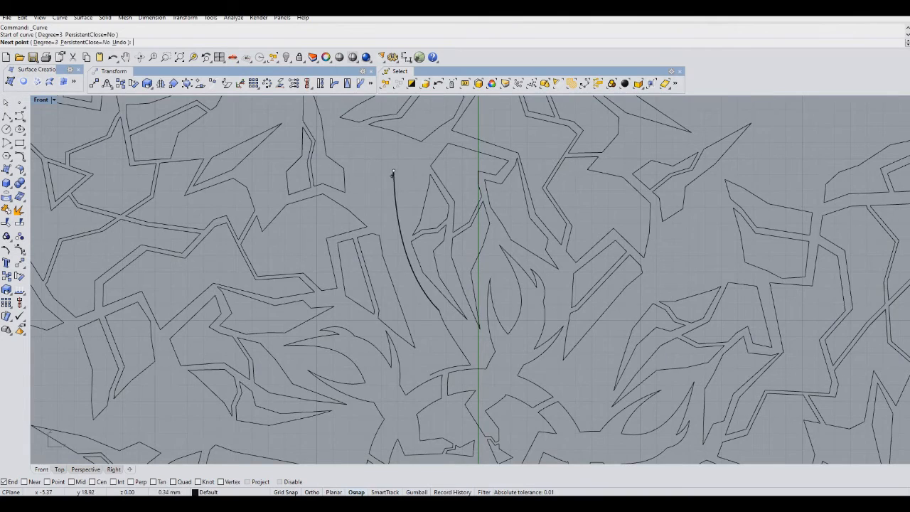
Draw further freeform curves forming a thin flame spike alongside the first curve.
scroll(390, 200, "up", 4)
left_click(388, 260)
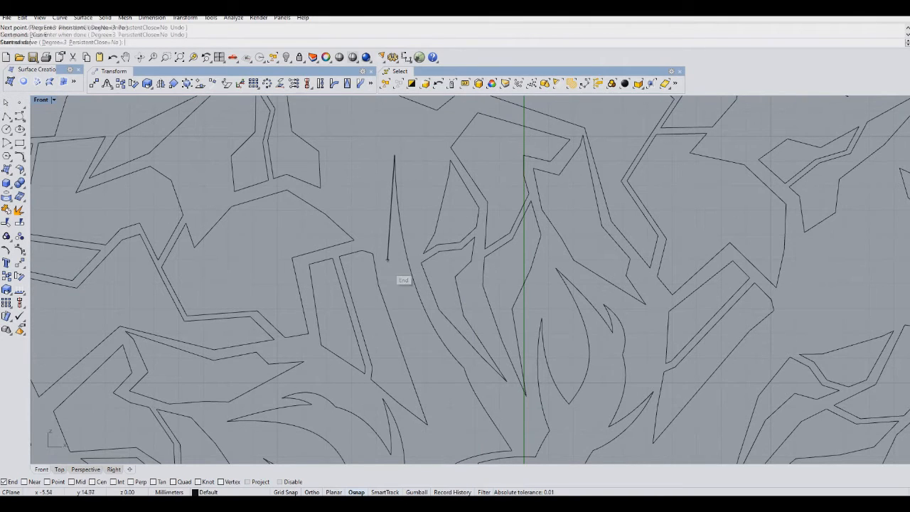
left_click(396, 298)
right_click_drag(434, 402, 455, 317)
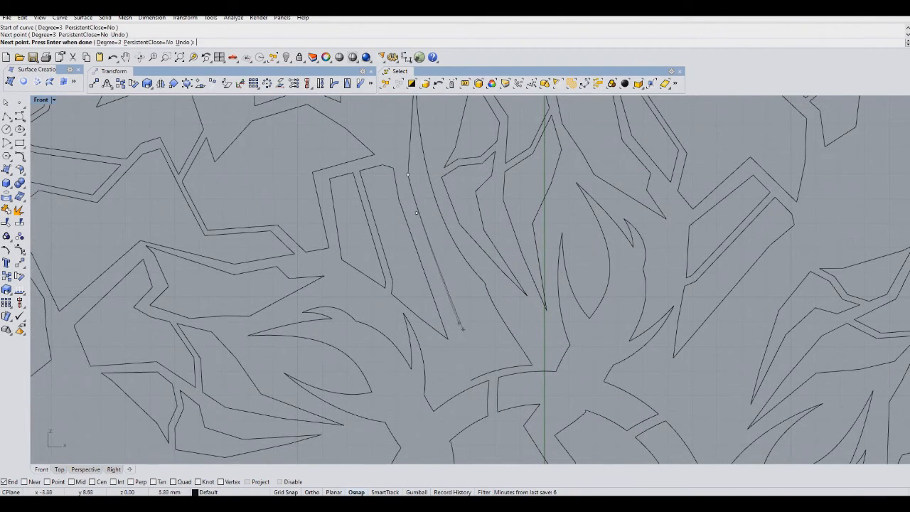
left_click(461, 327)
left_click(470, 350)
left_click(460, 368)
right_click(460, 368)
right_click(460, 368)
left_click(459, 368)
left_click(471, 380)
right_click(470, 380)
right_click(466, 370)
left_click(449, 322)
left_click(457, 293)
left_click(457, 263)
left_click(459, 251)
left_click(469, 235)
right_click(469, 235)
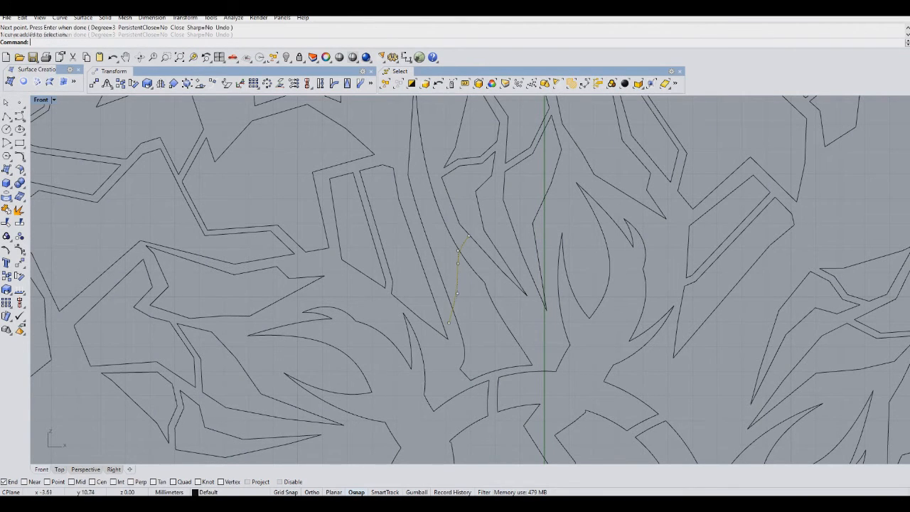
Trim the overlapping ends of the new flame curves against each other.
scroll(285, 228, "up", 2)
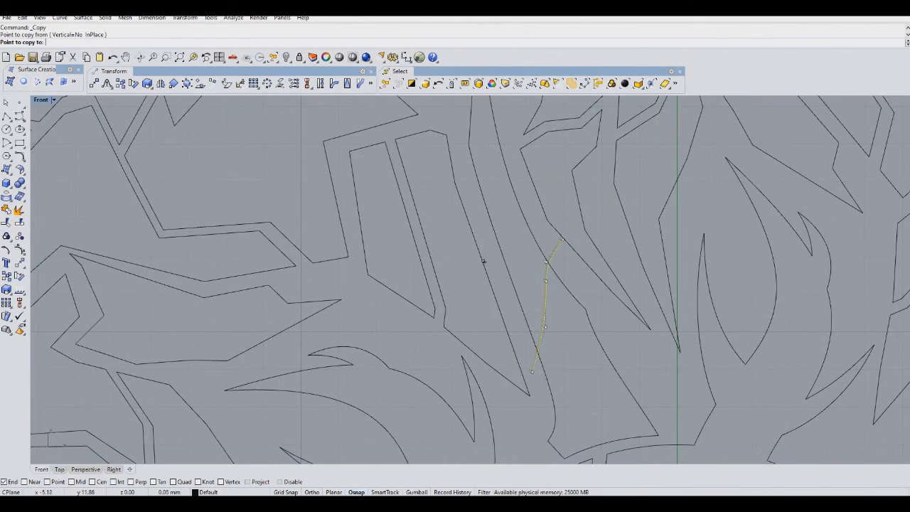
left_click_drag(573, 273, 527, 332)
key("ctrl+t")
left_click(556, 246)
left_click(546, 238)
left_click(542, 257)
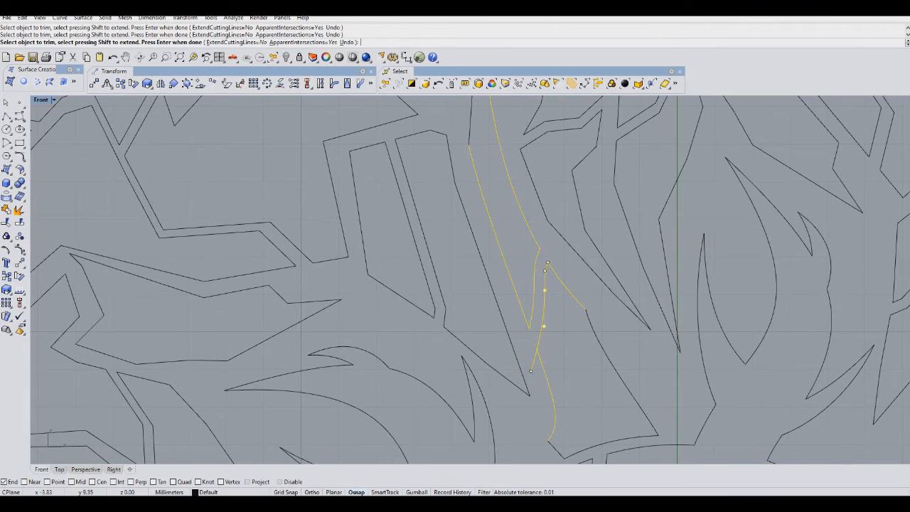
key("Right")
key("Return")
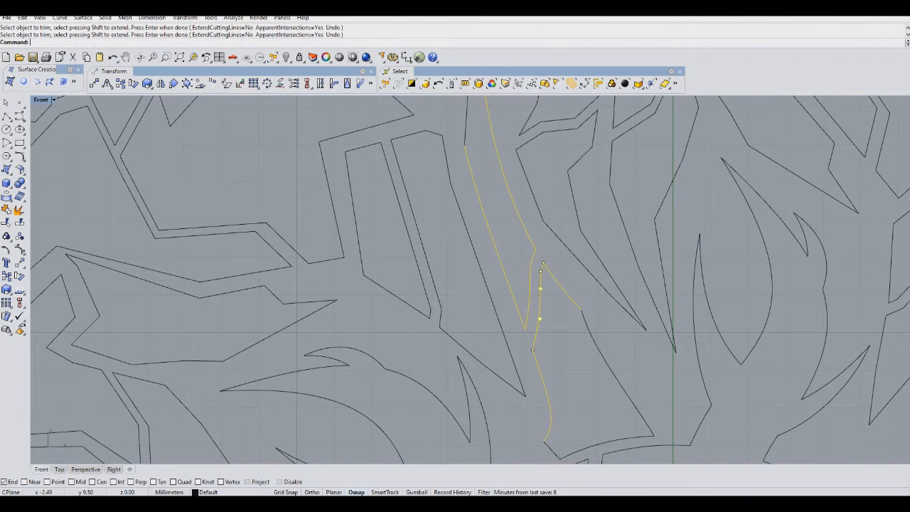
Select the flame curves and polar-array them six times around the origin.
left_click_drag(639, 357, 541, 436)
left_click(551, 450, "shift")
left_click(584, 448, "shift")
left_click_drag(560, 355, 512, 275, "shift")
right_click_drag(513, 276, 558, 376)
left_click(545, 263, "shift")
left_click_drag(549, 138, 500, 185, "shift")
scroll(530, 251, "down", 12)
right_click_drag(531, 250, 426, 173)
left_click(266, 83)
key("F9")
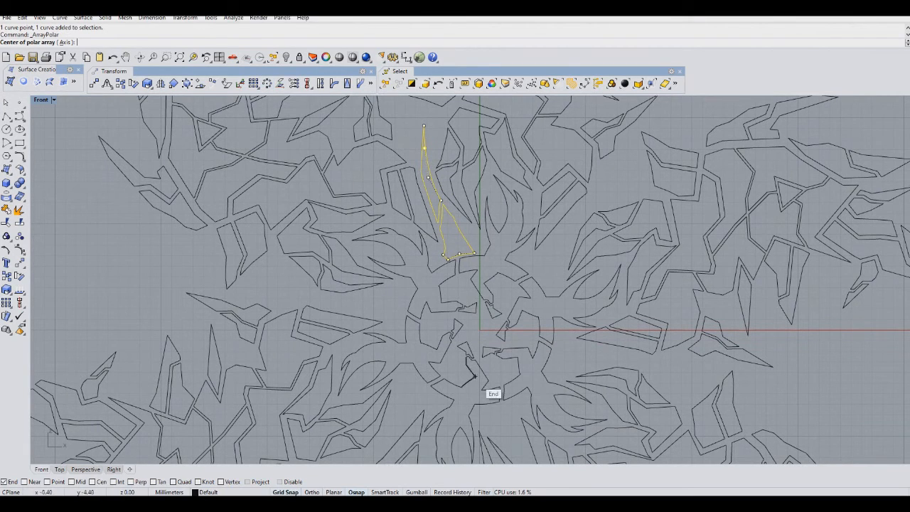
left_click(479, 329)
key("Return")
key("Return")
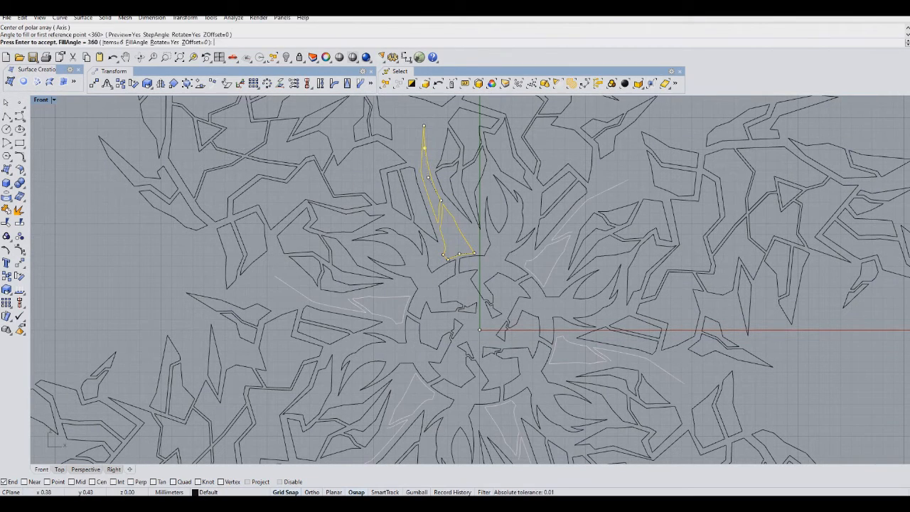
key("Return")
key("Escape")
Select the flame spike curves and join them into closed outlines.
scroll(461, 251, "up", 8)
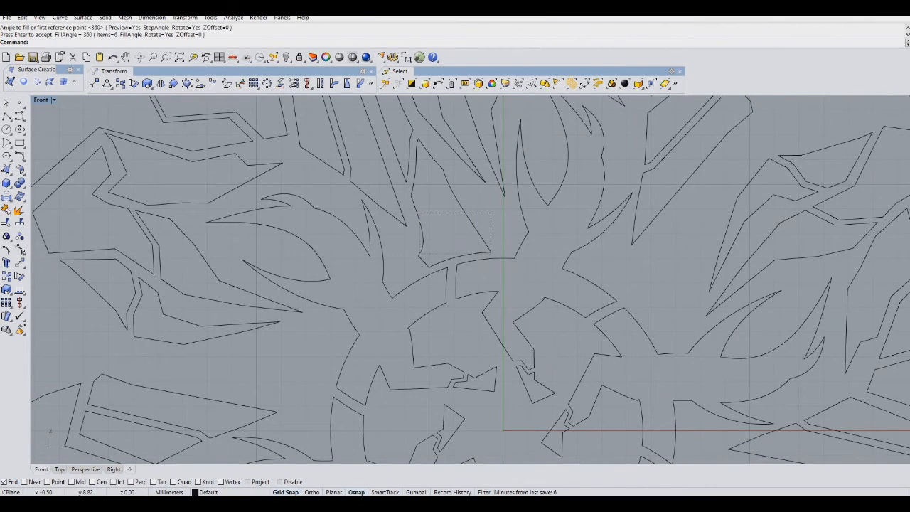
left_click_drag(420, 252, 420, 253)
right_click_drag(420, 253, 449, 308)
left_click(451, 316, "shift")
left_click_drag(461, 248, 429, 204, "shift")
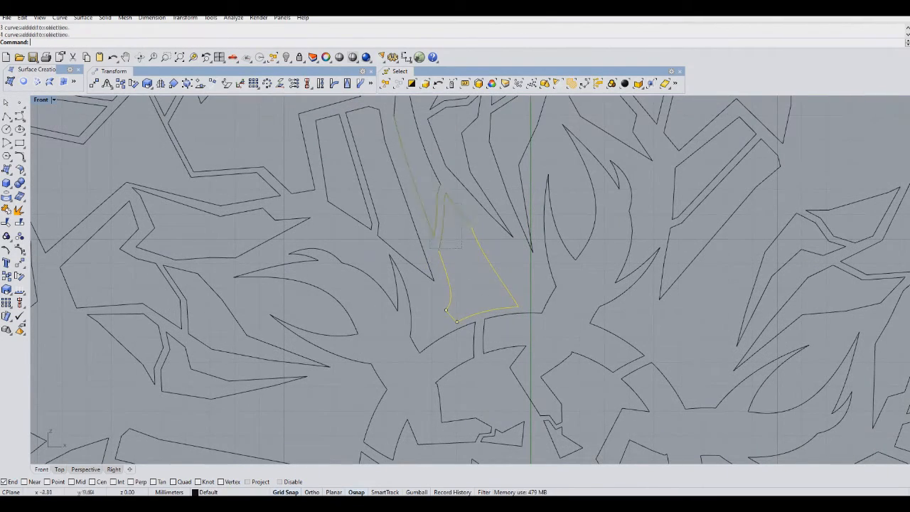
right_click_drag(429, 204, 483, 297)
left_click(458, 144, "shift")
left_click(452, 146, "shift")
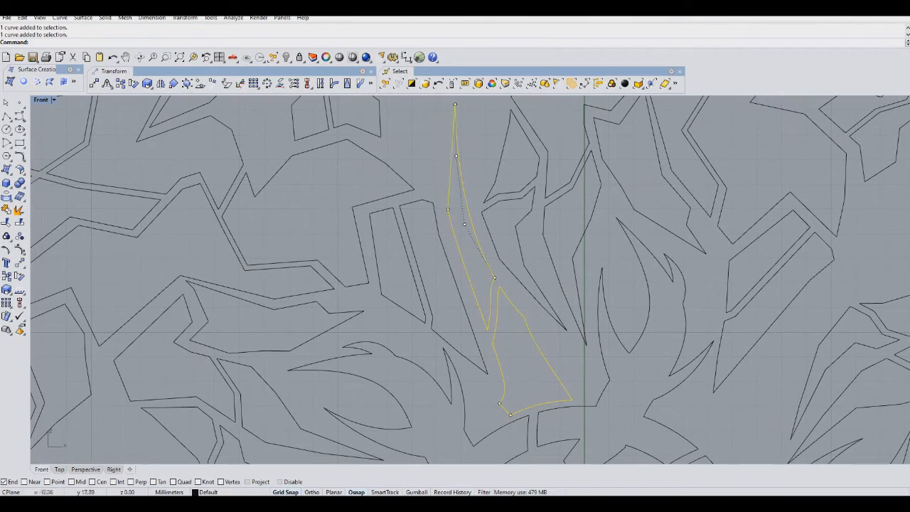
left_click(6, 210)
Polar-array the joined flame outline six times around the origin.
scroll(299, 250, "down", 6)
right_click_drag(299, 250, 289, 188)
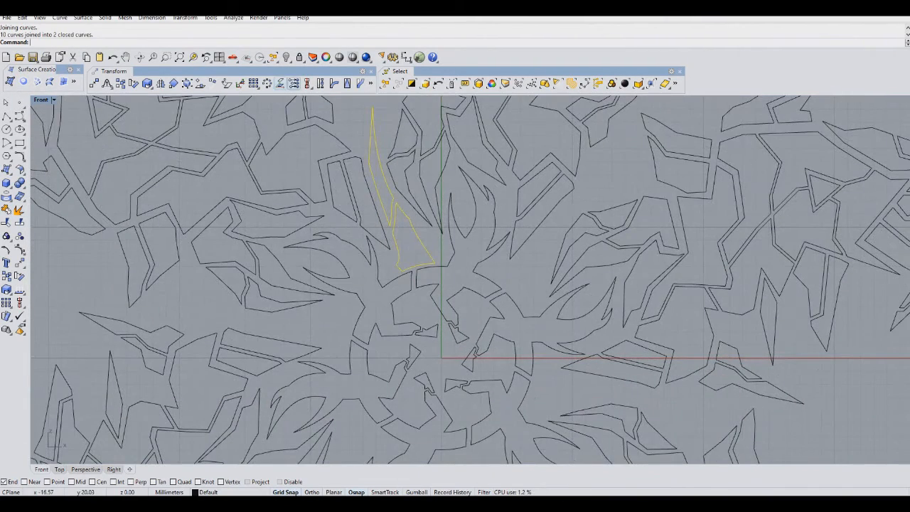
left_click(267, 83)
right_click_drag(494, 305, 488, 258)
left_click(436, 311)
key("Return")
key("Return")
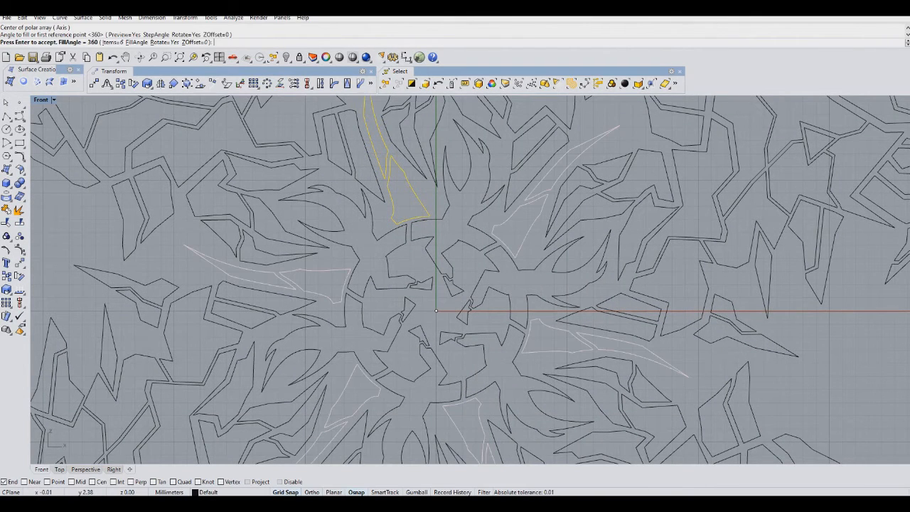
key("Return")
scroll(479, 292, "down", 4)
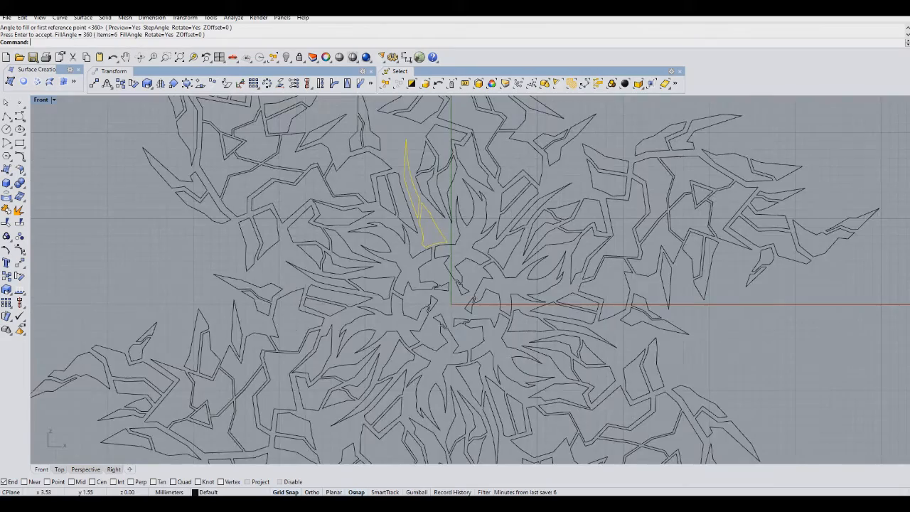
scroll(276, 208, "down", 3)
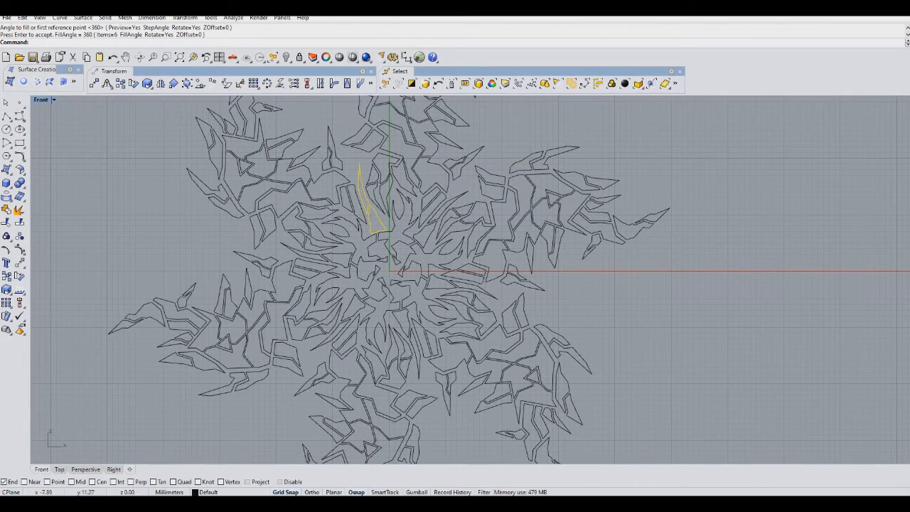
scroll(391, 271, "up", 6)
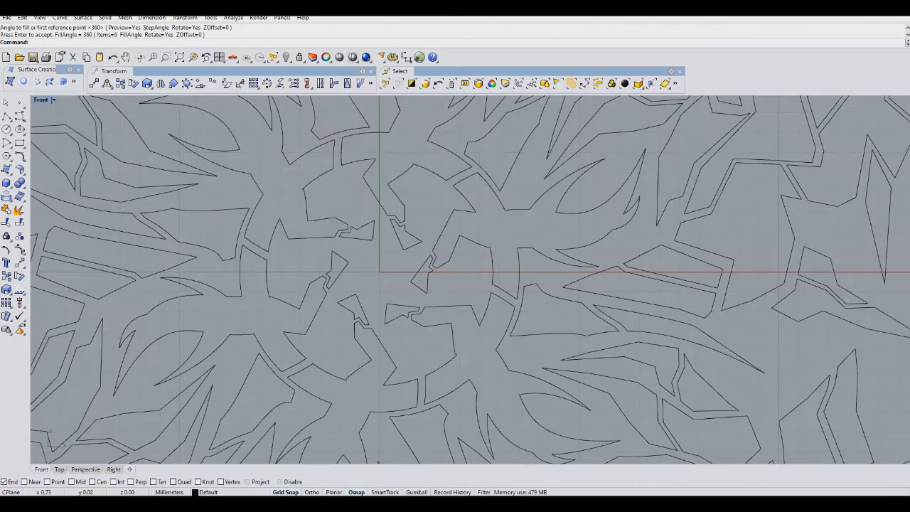
Draw a small circle centred on the origin.
left_click(7, 129)
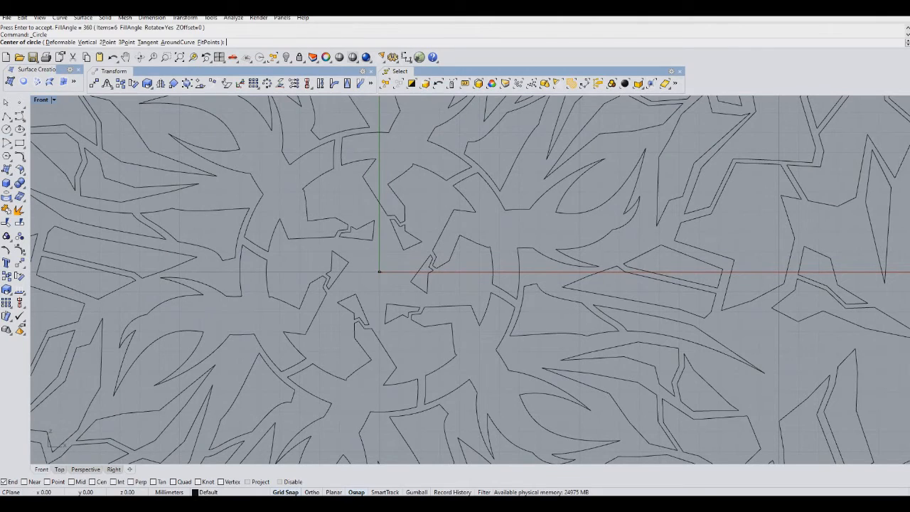
left_click(379, 271)
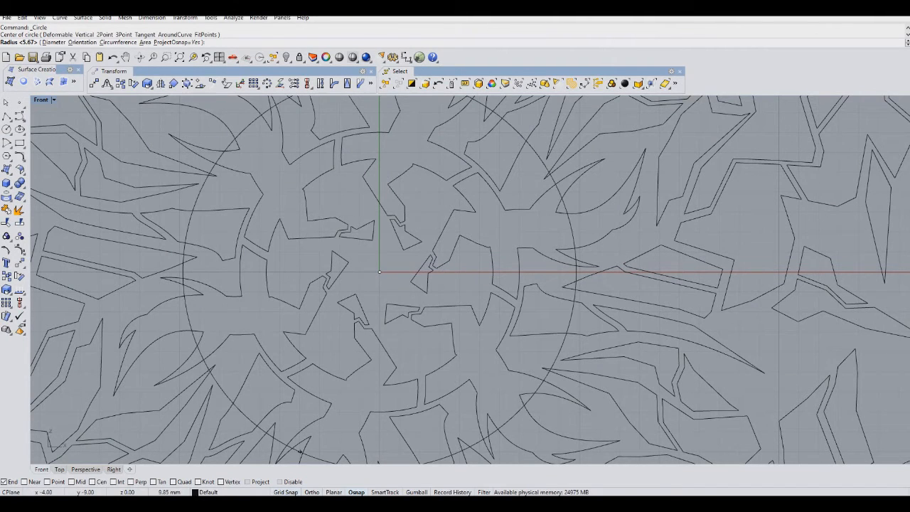
left_click(393, 274)
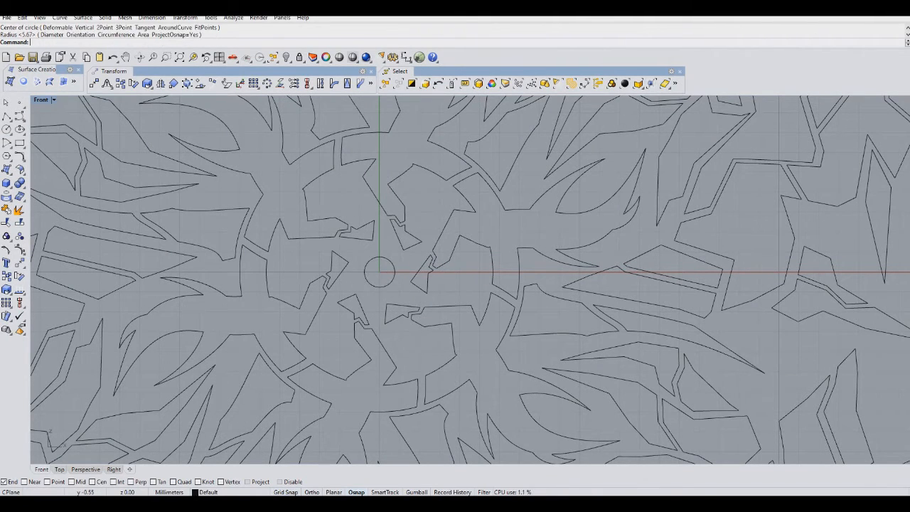
Examine the arrayed design at several zoom levels.
scroll(411, 243, "down", 8)
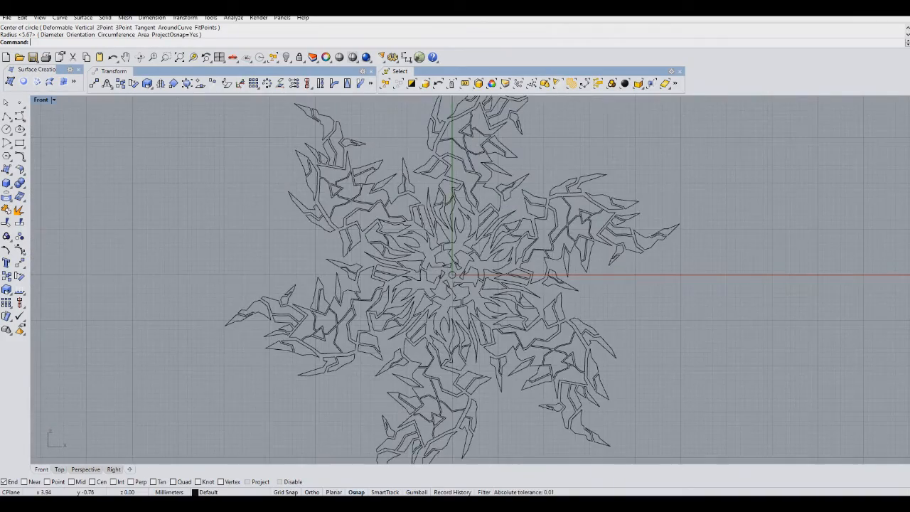
scroll(520, 323, "down", 3)
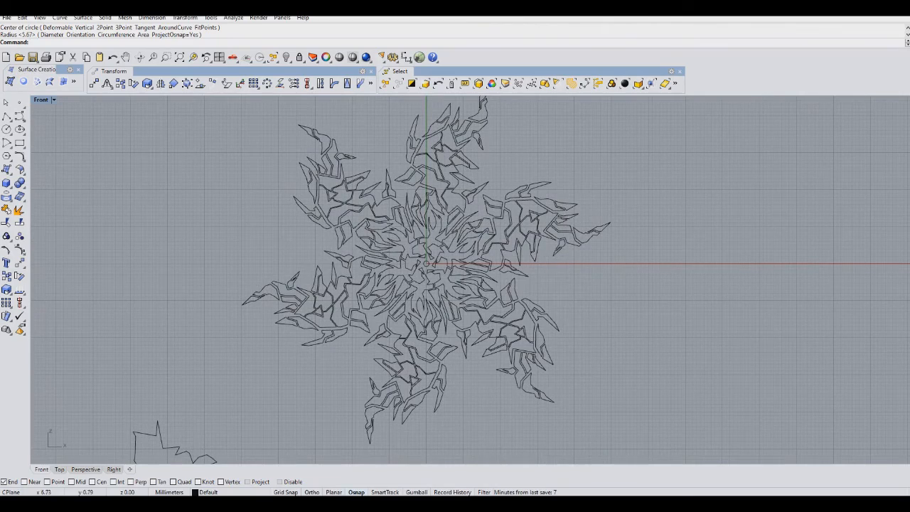
scroll(565, 152, "down", 2)
right_click_drag(564, 152, 561, 168)
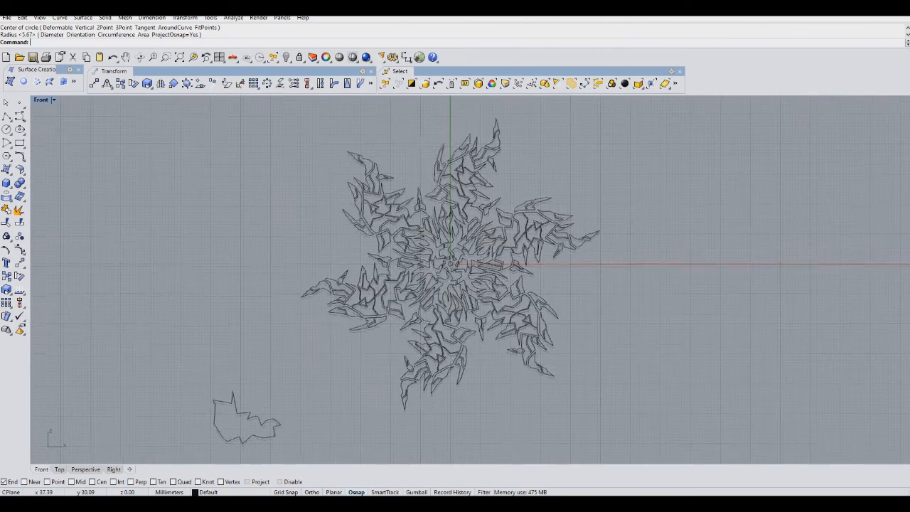
scroll(483, 239, "up", 3)
scroll(482, 254, "down", 6)
right_click_drag(482, 253, 462, 253)
scroll(433, 253, "up", 4)
scroll(432, 253, "down", 2)
scroll(430, 271, "down", 2)
scroll(429, 270, "up", 2)
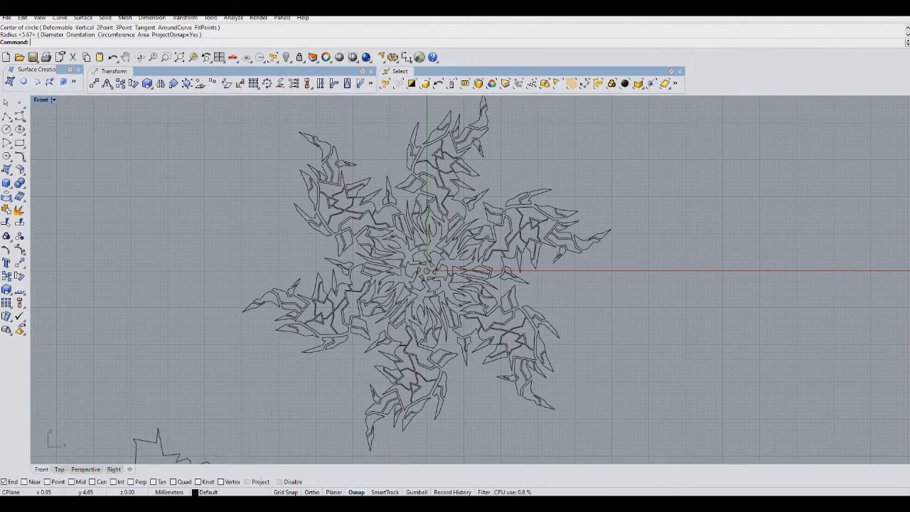
right_click_drag(430, 254, 413, 260)
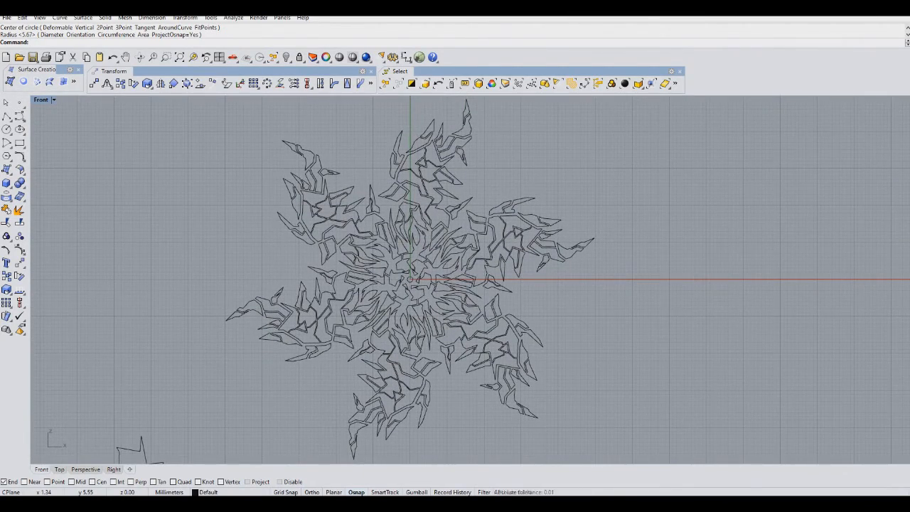
scroll(415, 258, "up", 4)
scroll(415, 257, "up", 2)
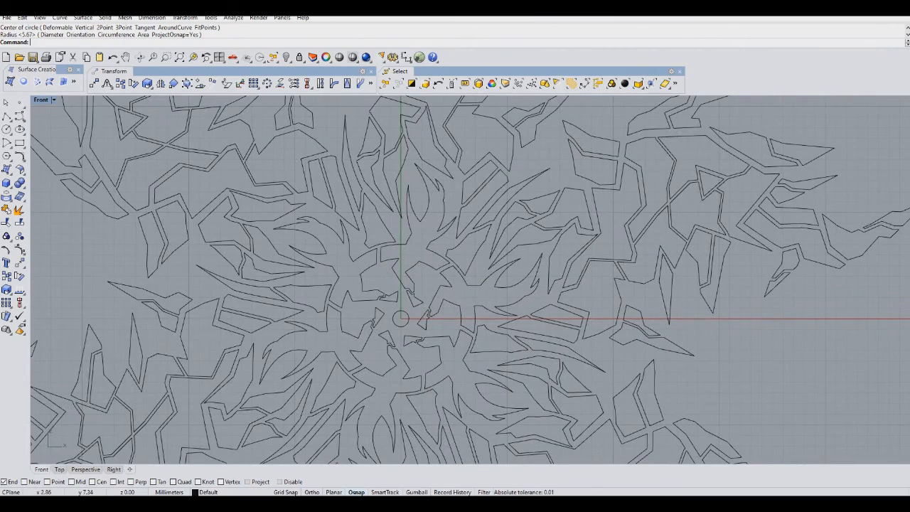
scroll(408, 214, "down", 5)
scroll(398, 184, "up", 3)
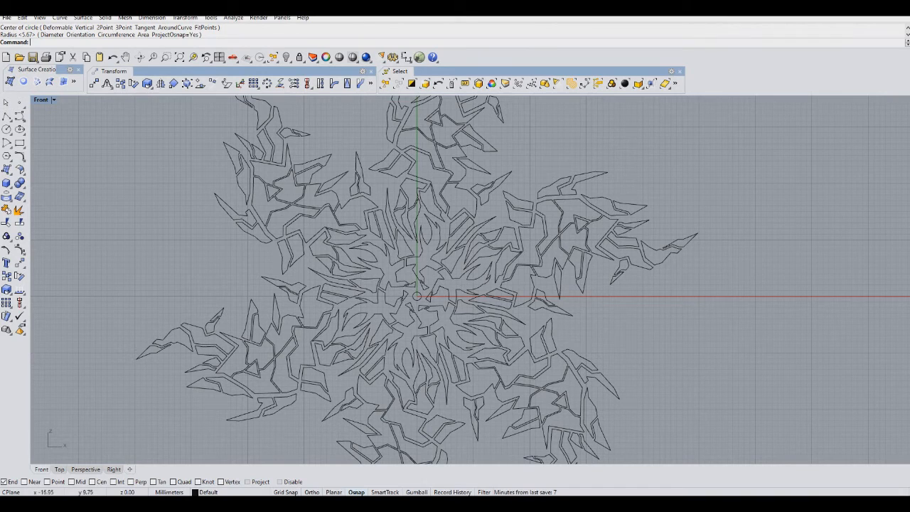
Delete a stray curve in the upper-left part of the design.
left_click(358, 197)
key("Delete")
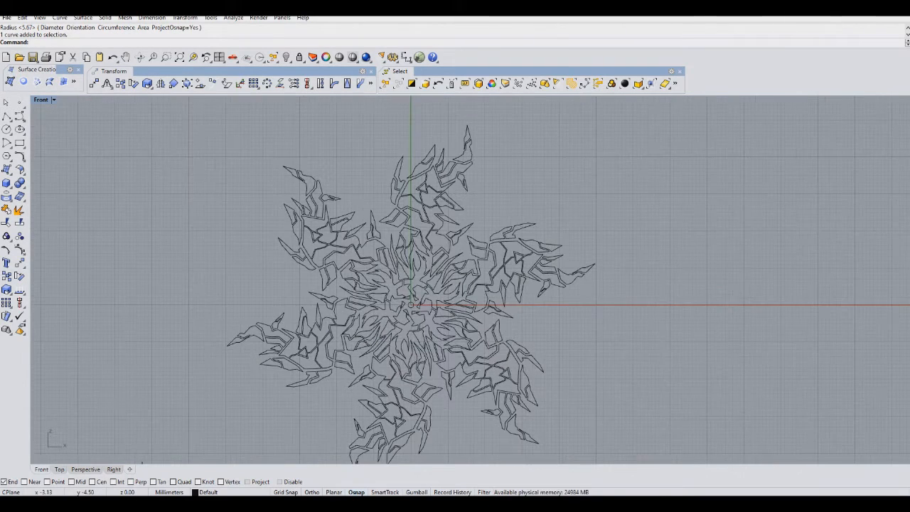
scroll(380, 212, "down", 3)
scroll(395, 245, "up", 5)
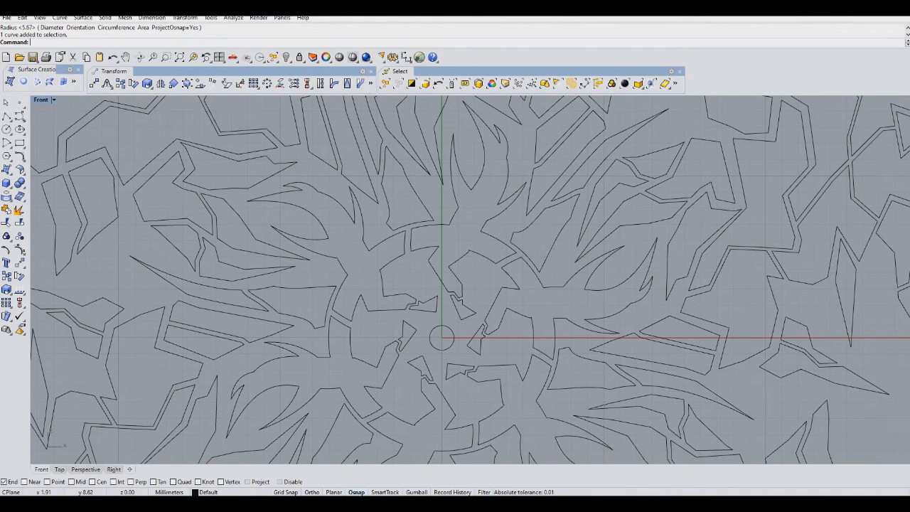
scroll(463, 196, "down", 2)
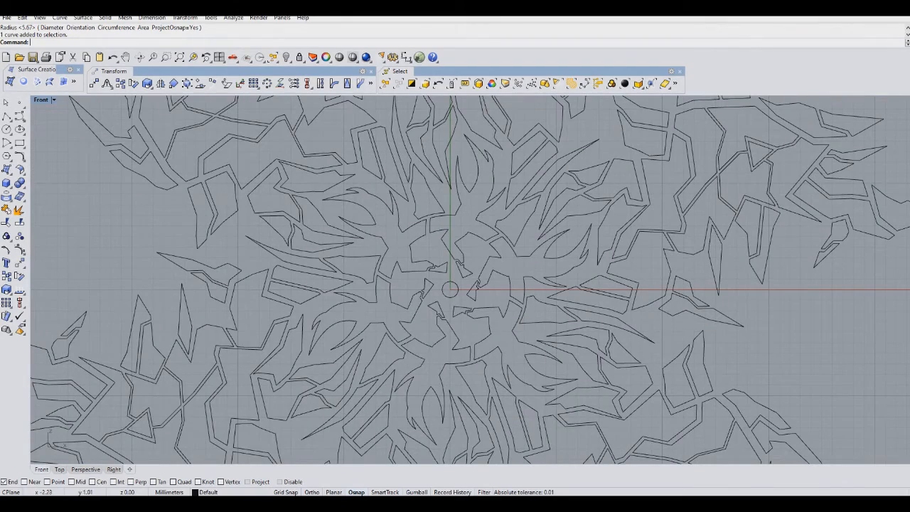
Examine the complete arrayed design from a distance.
scroll(522, 248, "down", 3)
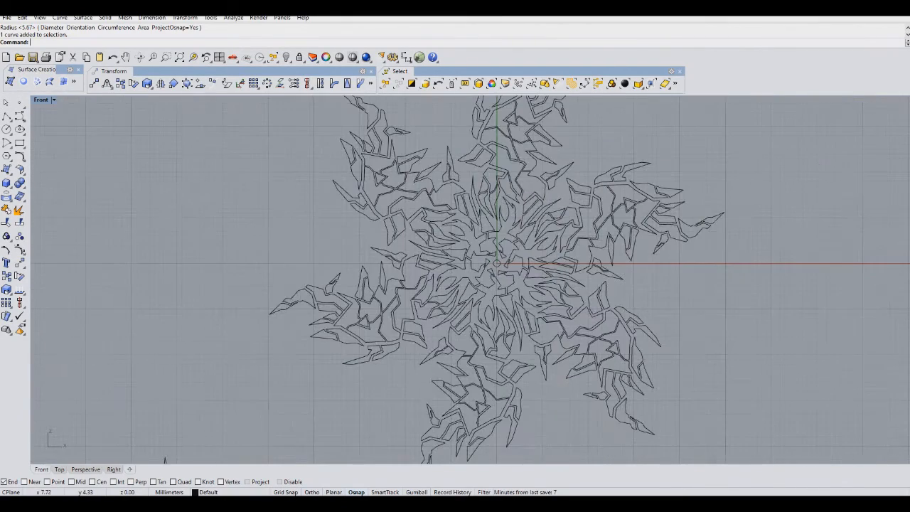
right_click_drag(498, 234, 448, 259)
scroll(447, 258, "down", 1)
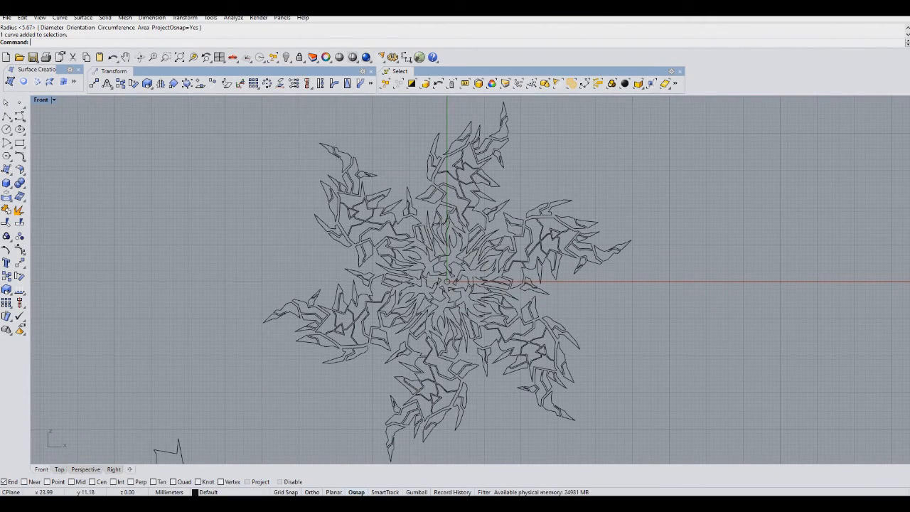
right_click_drag(596, 285, 567, 284)
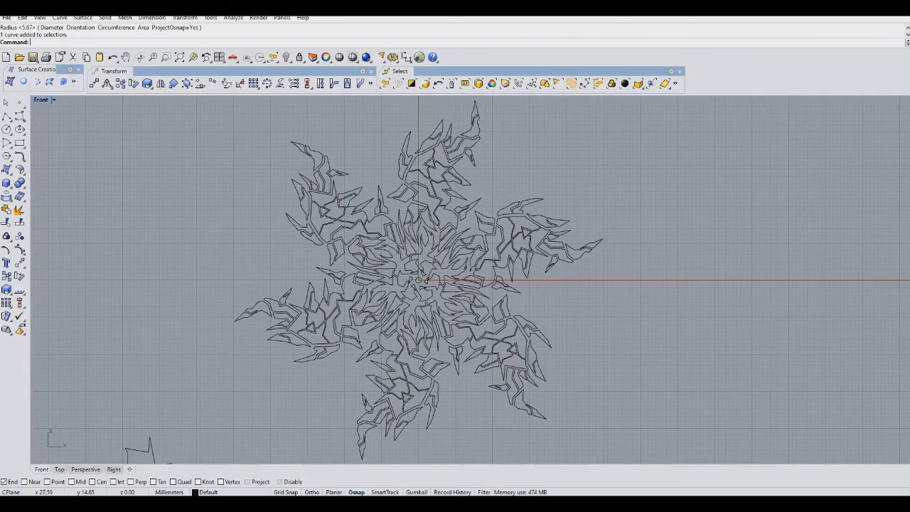
mouse_move(509, 336)
right_mouse_down()
mouse_move(568, 231)
mouse_move(563, 223)
mouse_move(497, 339)
right_mouse_up()
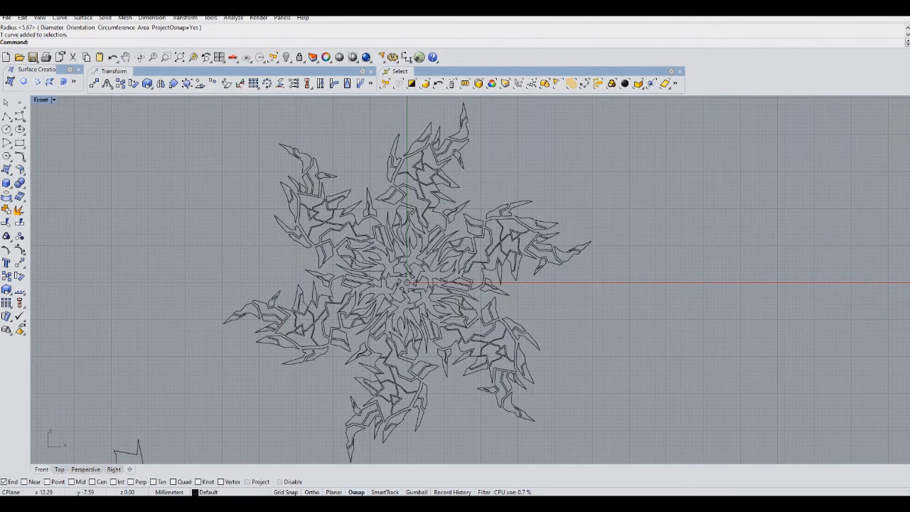
scroll(474, 260, "down", 3)
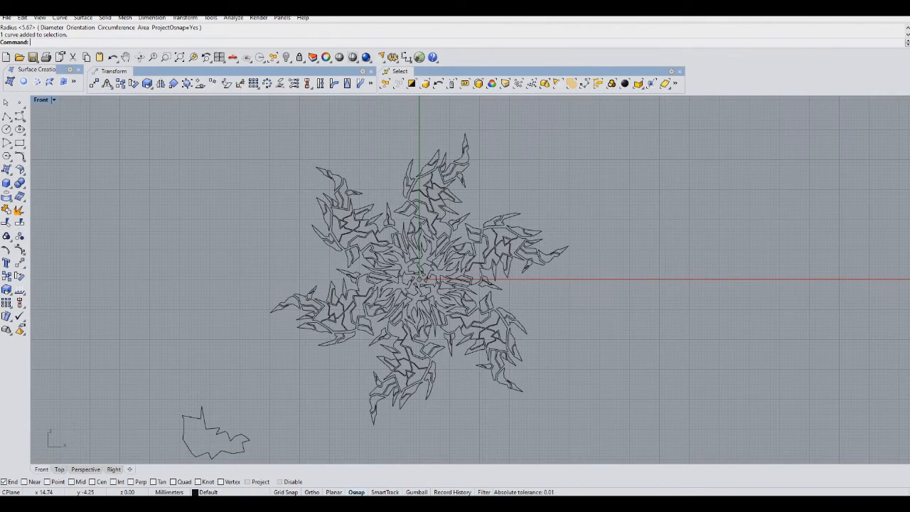
left_click_drag(602, 130, 274, 309)
scroll(394, 327, "down", 10)
scroll(392, 324, "up", 14)
left_click_drag(287, 399, 174, 398)
key("ctrl+z")
Scale the entire design down about the origin using two reference points.
key("ctrl+a")
left_click(7, 290)
scroll(436, 302, "up", 3)
scroll(436, 314, "down", 4)
left_click(436, 314)
scroll(436, 314, "up", 2)
left_click(440, 430)
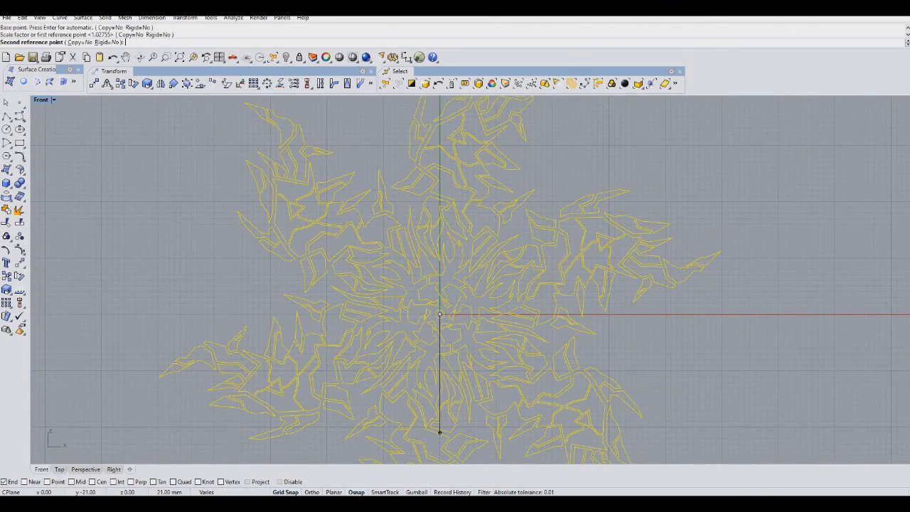
left_click(442, 395)
right_click_drag(446, 377, 443, 330)
scroll(451, 324, "down", 2)
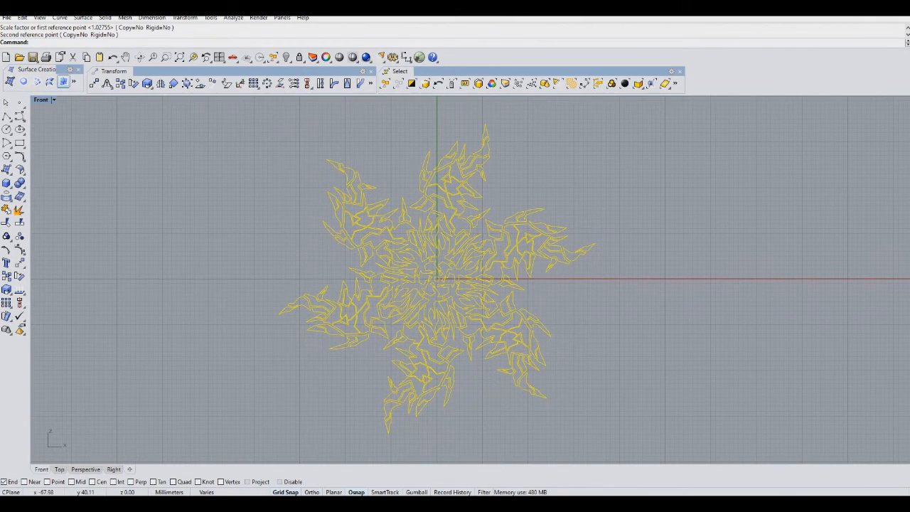
Save the file and create planar surfaces from the scaled design's curves.
left_click(33, 57)
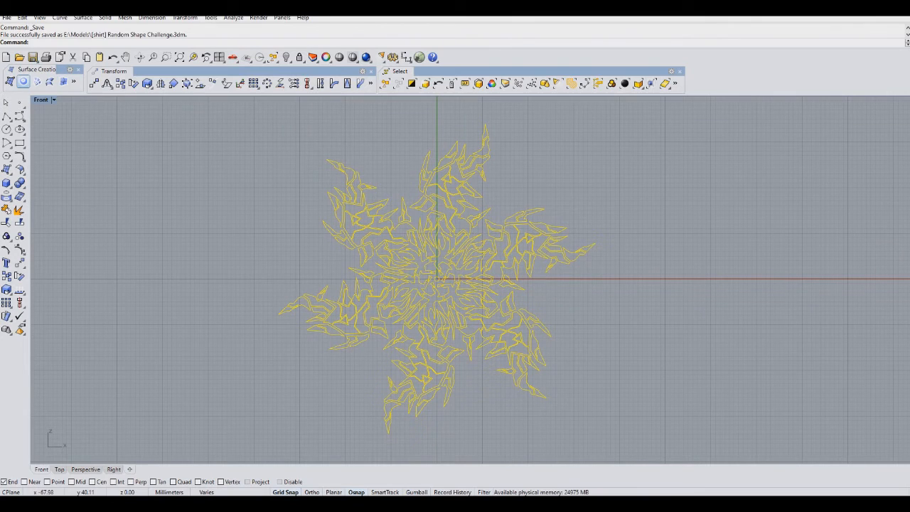
left_click(24, 82)
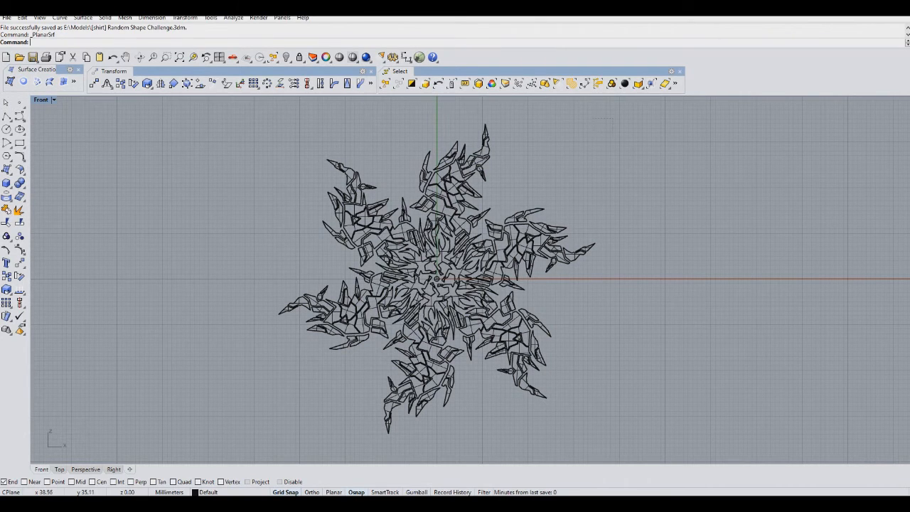
Assign the Custom (4) material to all objects and set its colour to a deep red (R 121, G 42, B 53).
key("ctrl+a")
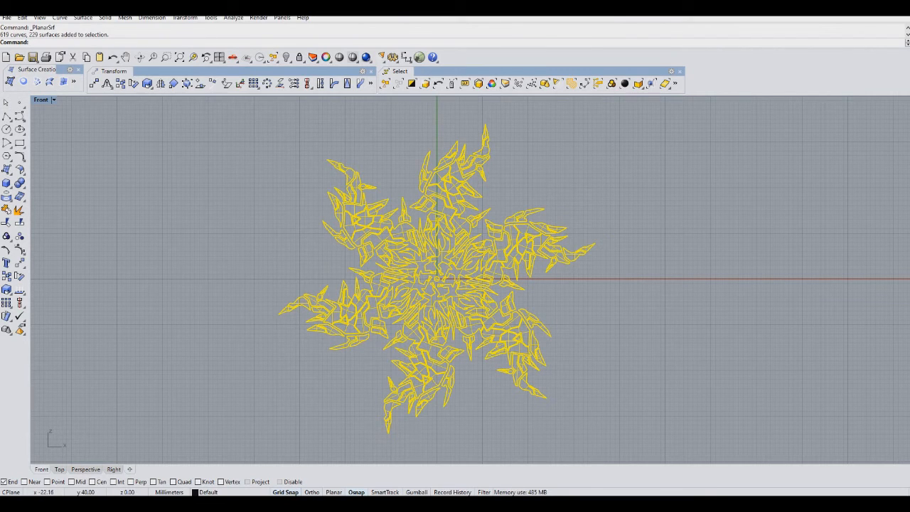
left_click(325, 57)
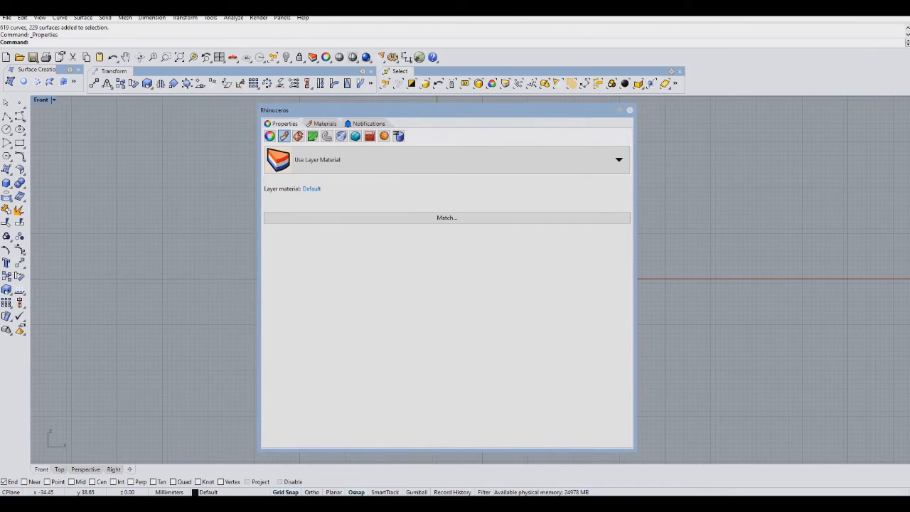
left_click(618, 159)
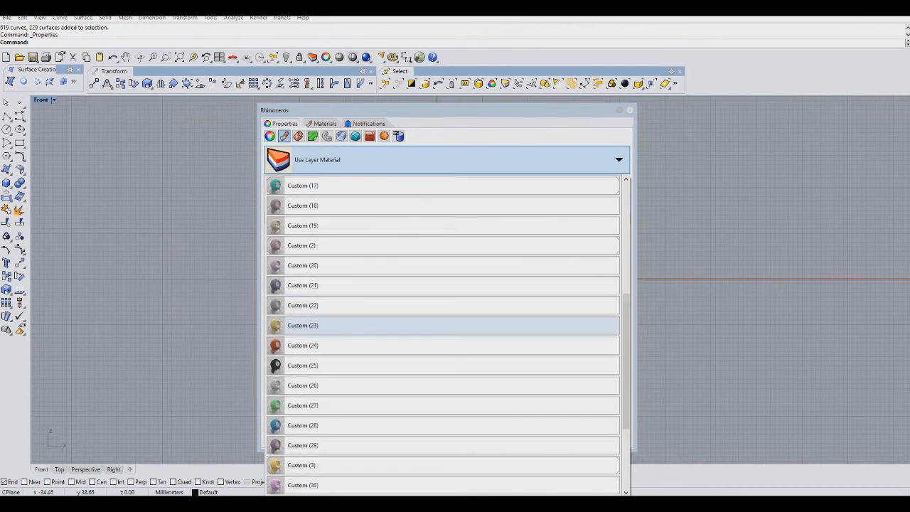
scroll(455, 328, "down", 1)
scroll(469, 331, "down", 2)
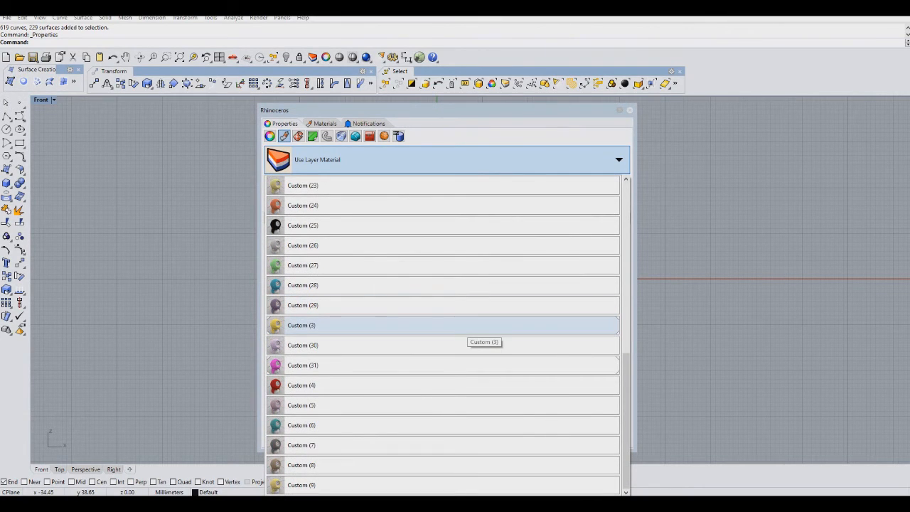
scroll(470, 329, "up", 2)
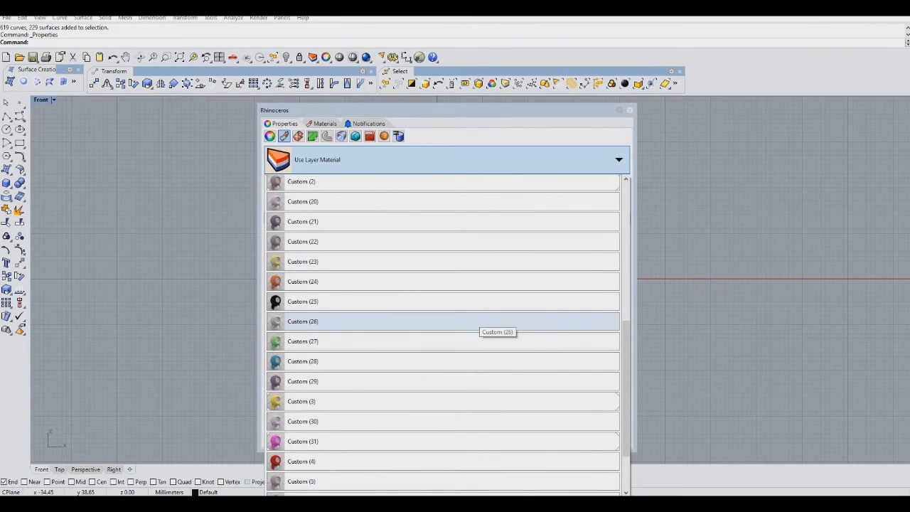
scroll(469, 329, "up", 1)
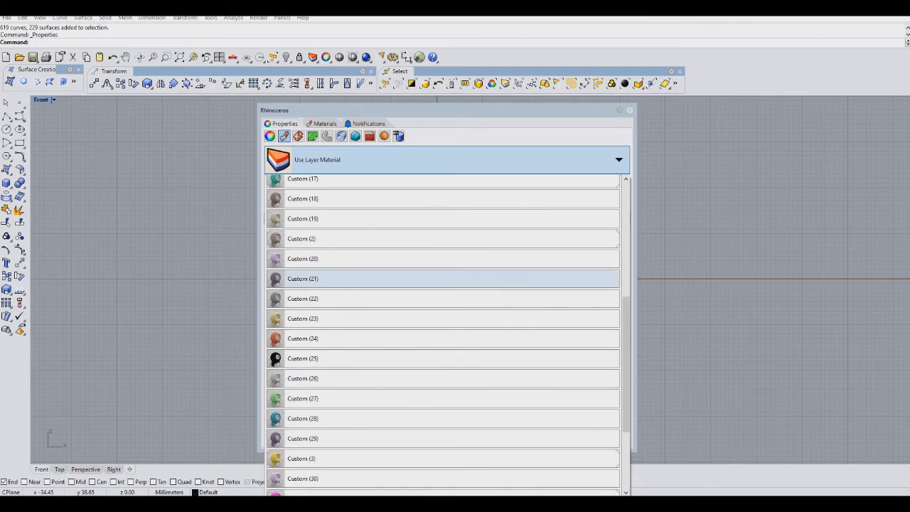
scroll(450, 245, "up", 1)
scroll(450, 247, "up", 6)
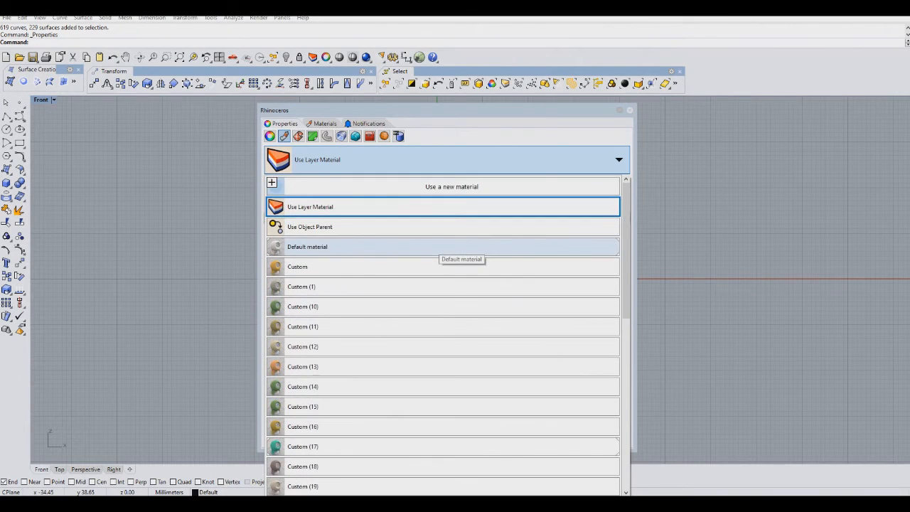
scroll(450, 247, "down", 6)
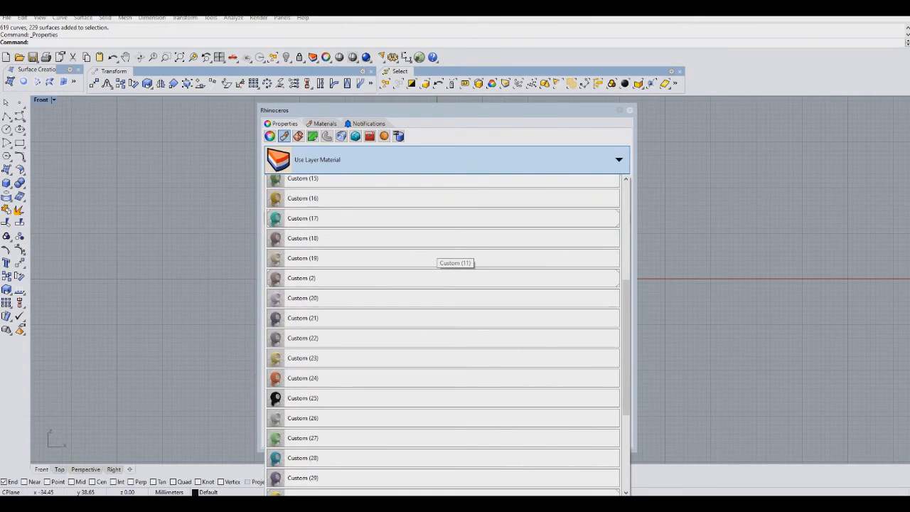
scroll(449, 234, "down", 3)
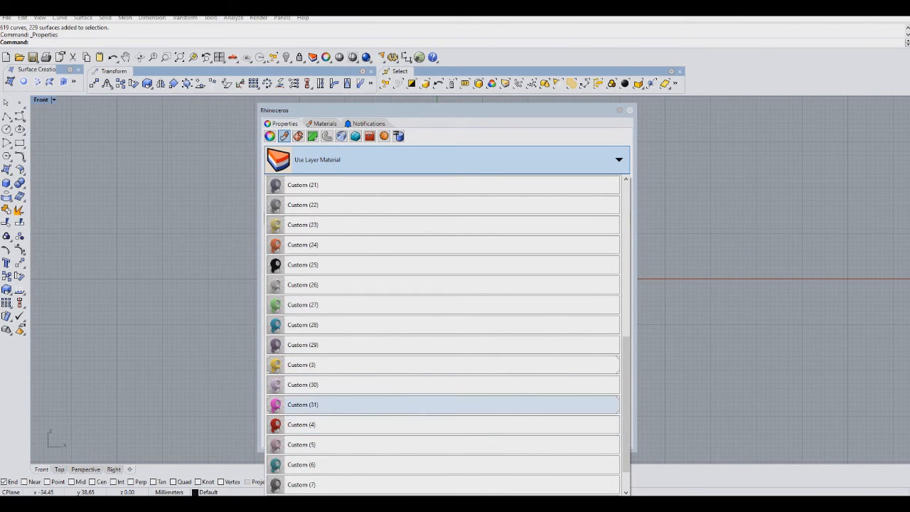
left_click(441, 424)
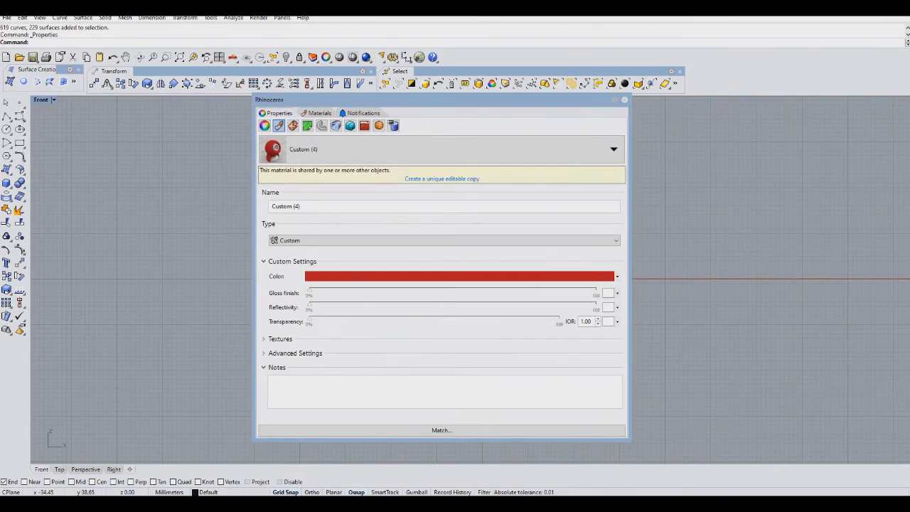
left_click(459, 276)
mouse_move(456, 207)
left_mouse_down()
mouse_move(476, 203)
mouse_move(477, 217)
left_mouse_up()
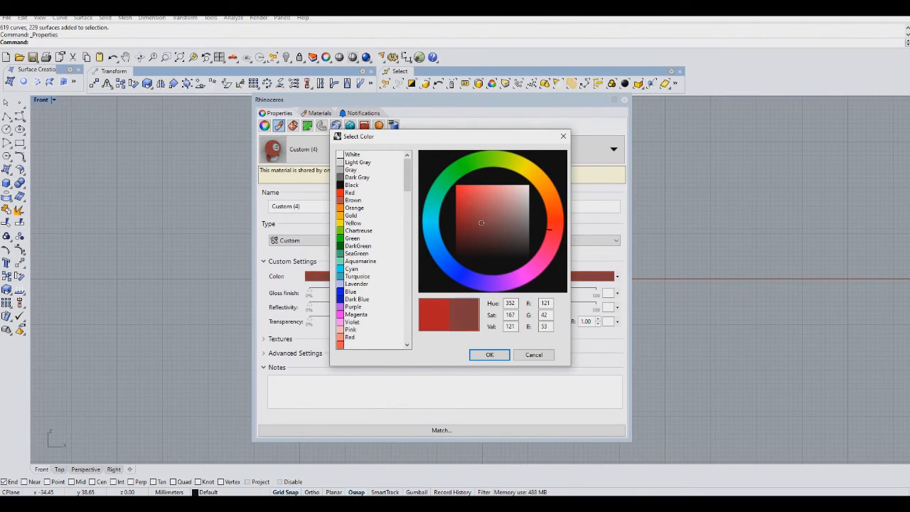
left_click(489, 354)
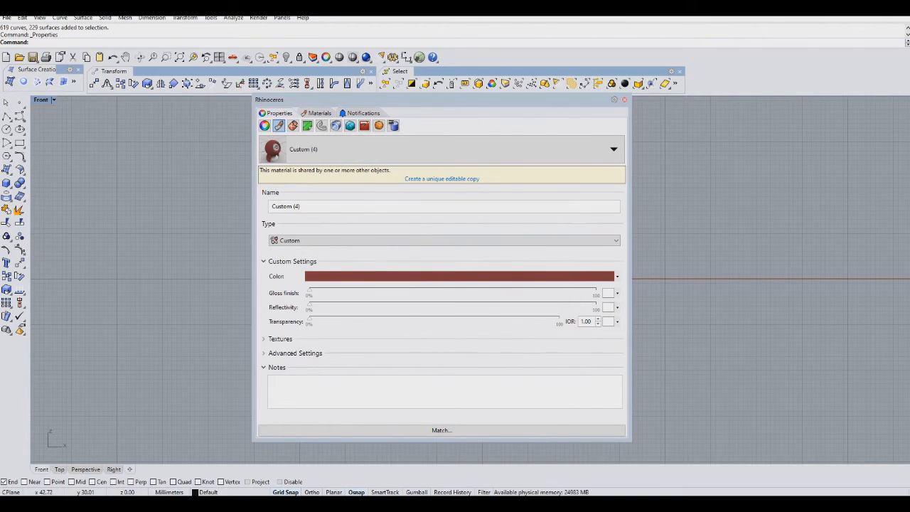
left_click(625, 100)
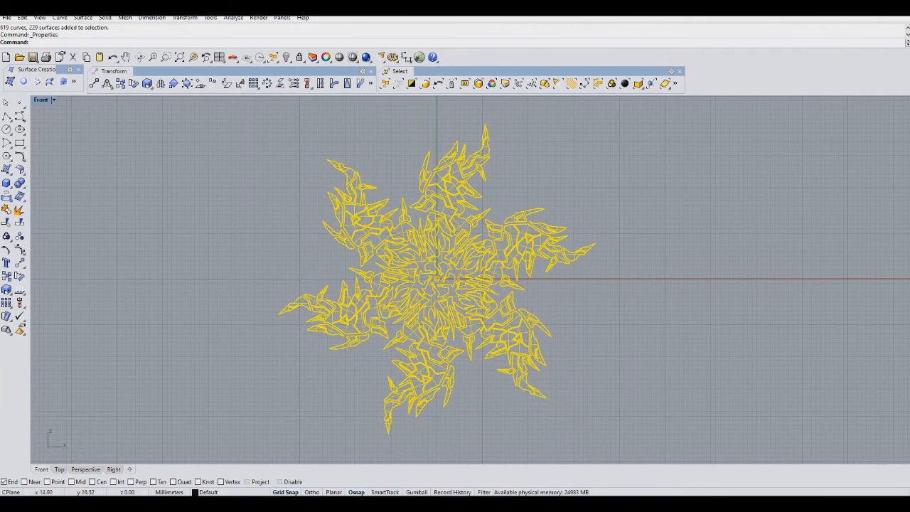
Assign the Custom (22) material to the central flame shapes around the circle and darken its grey colour.
scroll(424, 294, "up", 5)
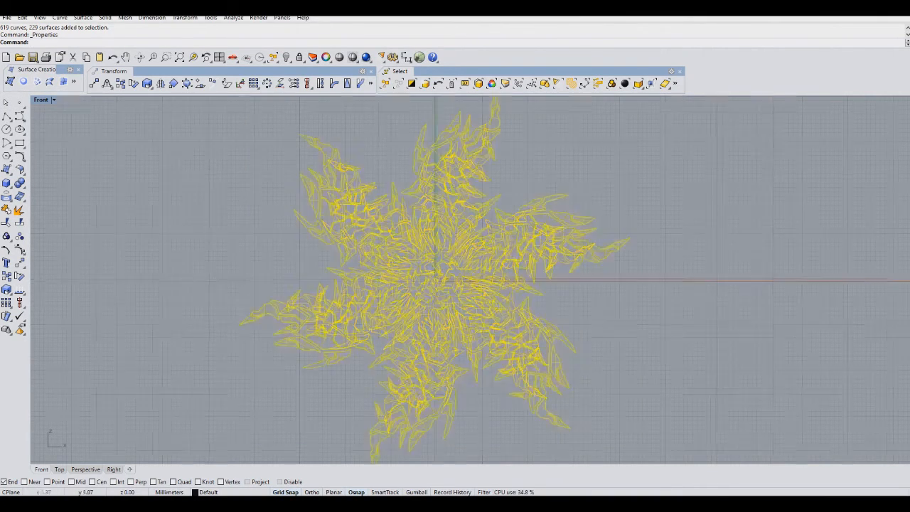
key("Escape")
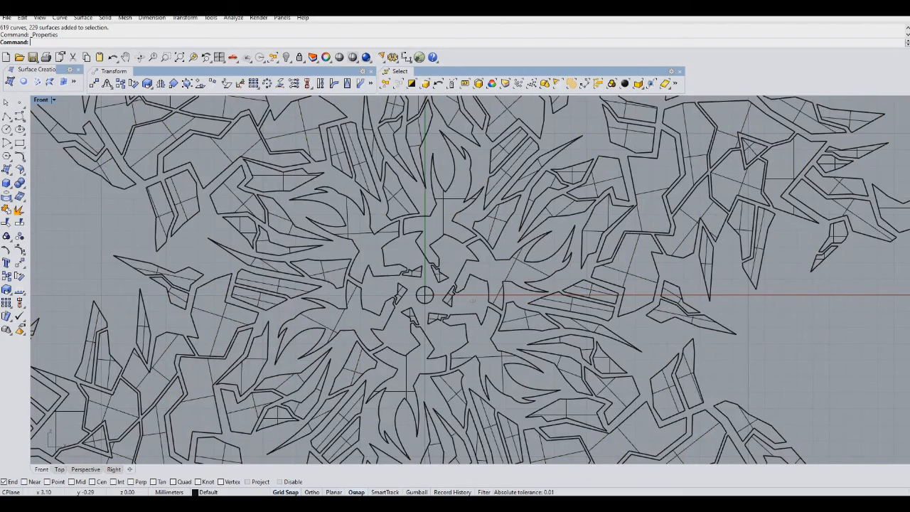
left_click_drag(369, 228, 372, 210)
scroll(388, 208, "down", 6)
scroll(385, 200, "up", 6)
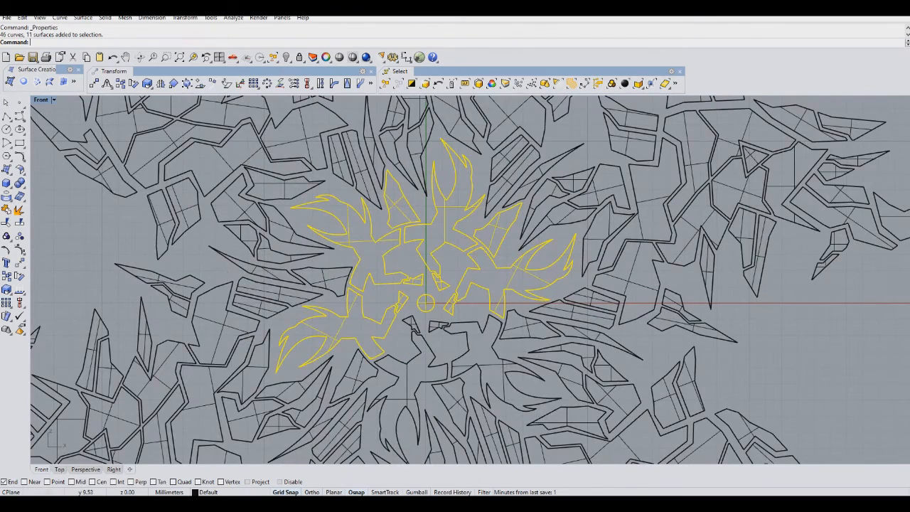
left_click(373, 171, "shift")
scroll(359, 213, "down", 2)
left_click(364, 283, "shift")
left_click(299, 267, "shift")
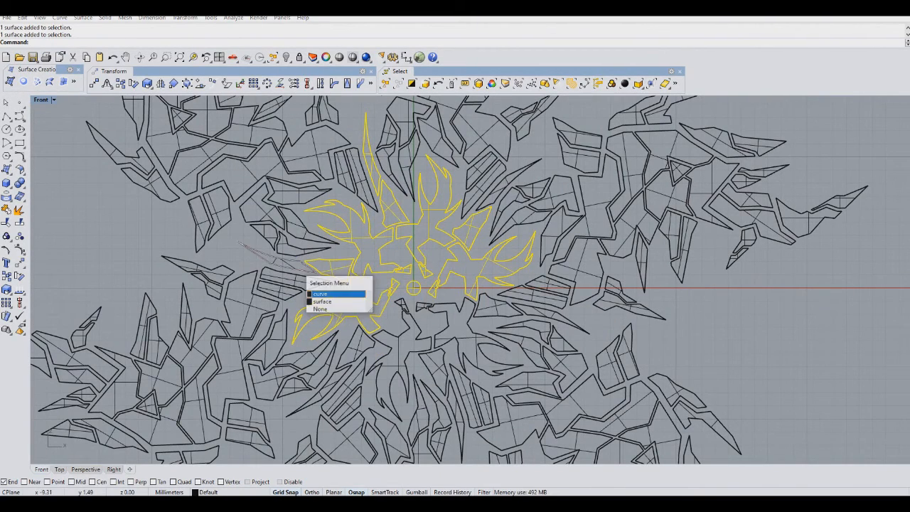
left_click(339, 293)
left_click(357, 346, "shift")
left_click(334, 380, "shift")
left_click_drag(446, 324, 398, 306, "shift")
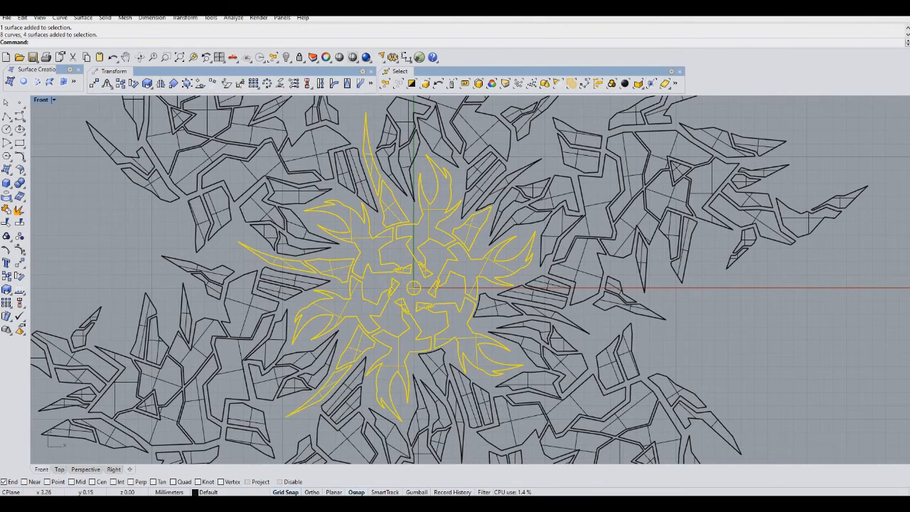
left_click(436, 358, "shift")
left_click(453, 406, "shift")
left_click(499, 308, "shift")
left_click(547, 311, "shift")
left_click(496, 192, "shift")
left_click(495, 187, "shift")
left_click(525, 221)
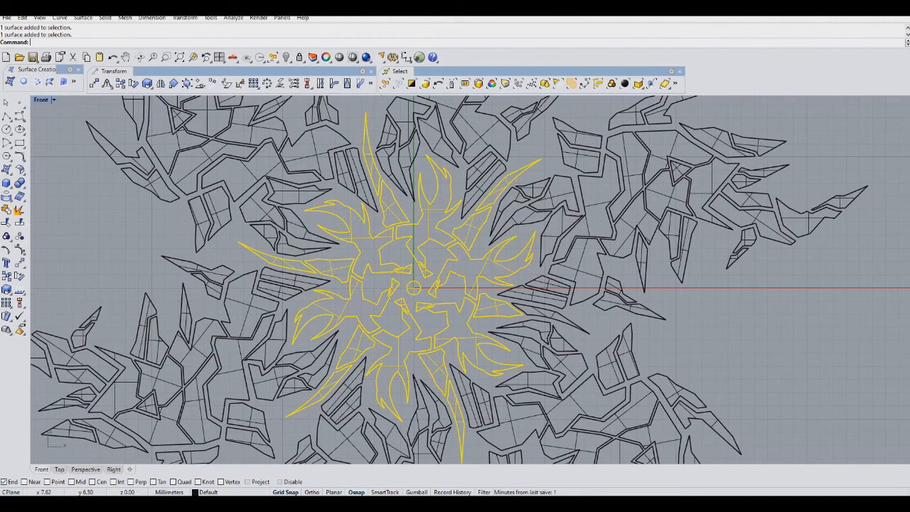
left_click(540, 309, "shift")
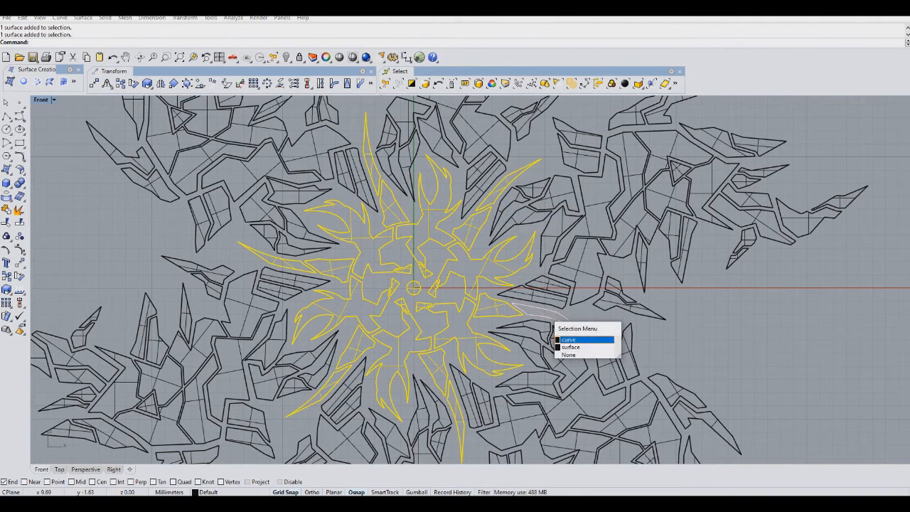
left_click(577, 335)
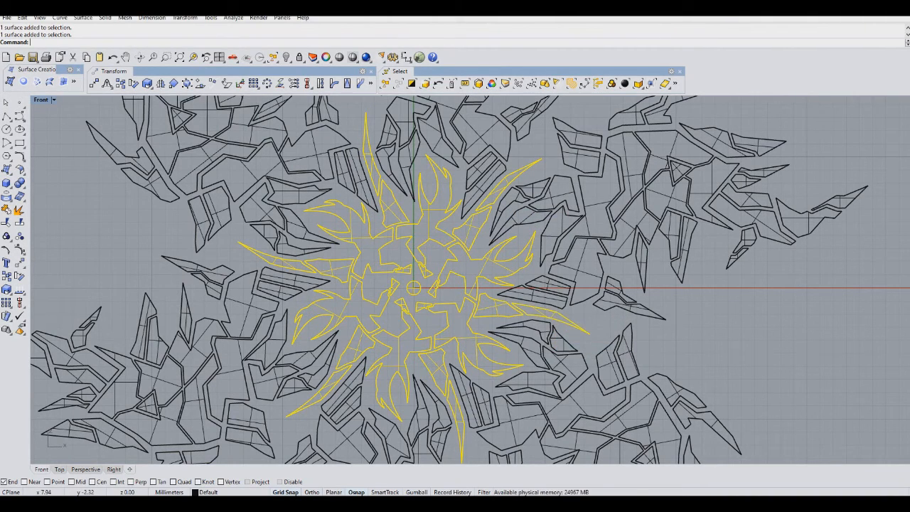
scroll(477, 272, "down", 10)
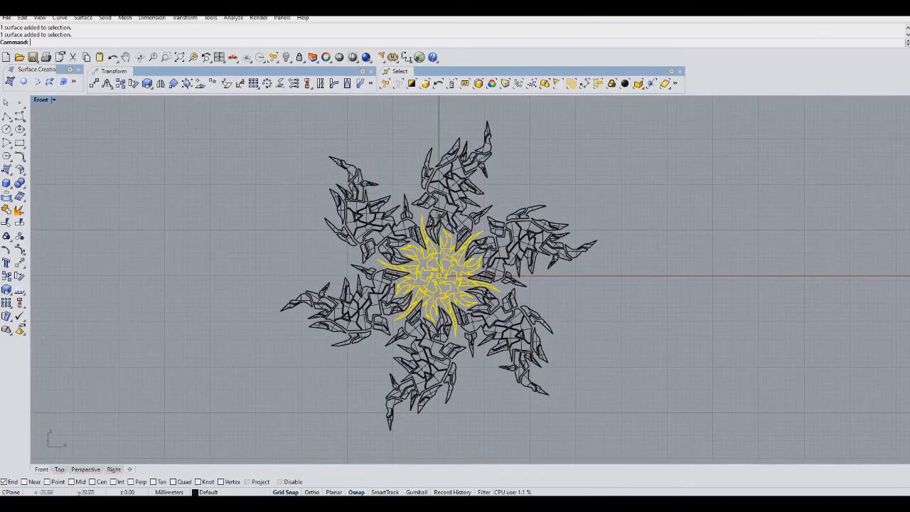
left_click(326, 57)
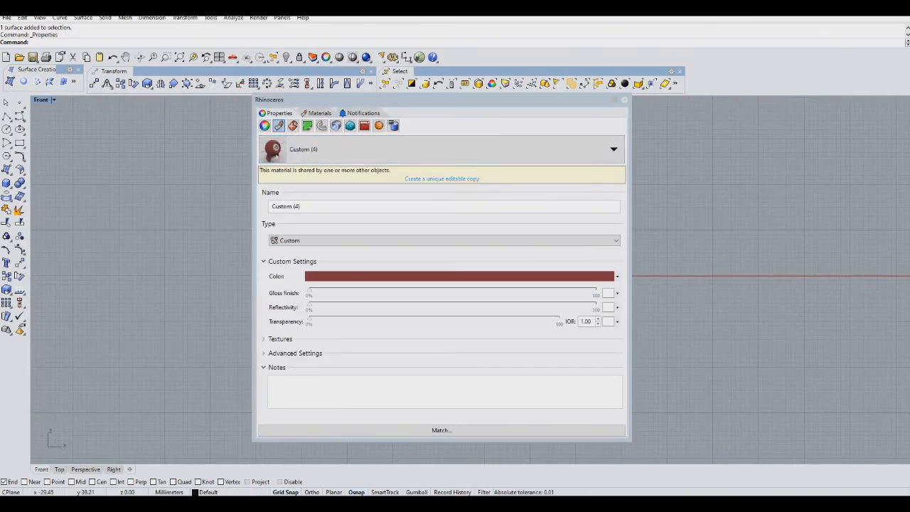
left_click(462, 149)
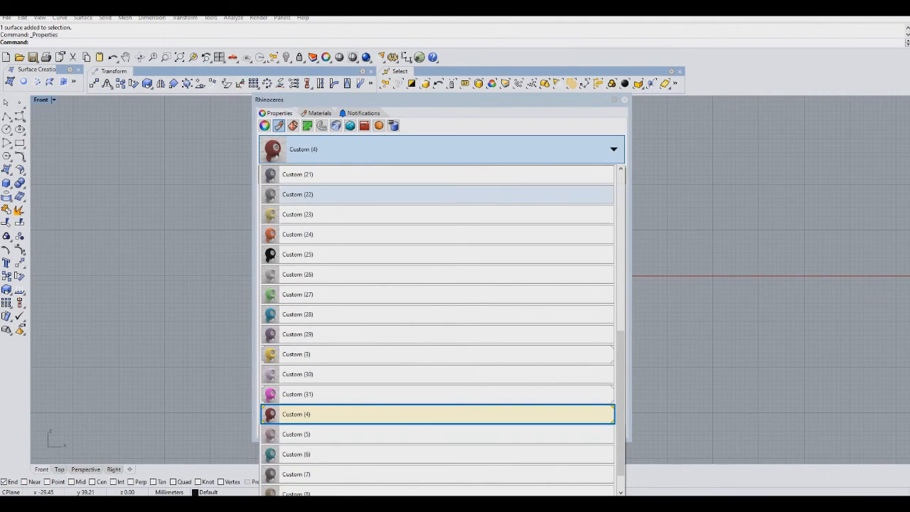
left_click(305, 194)
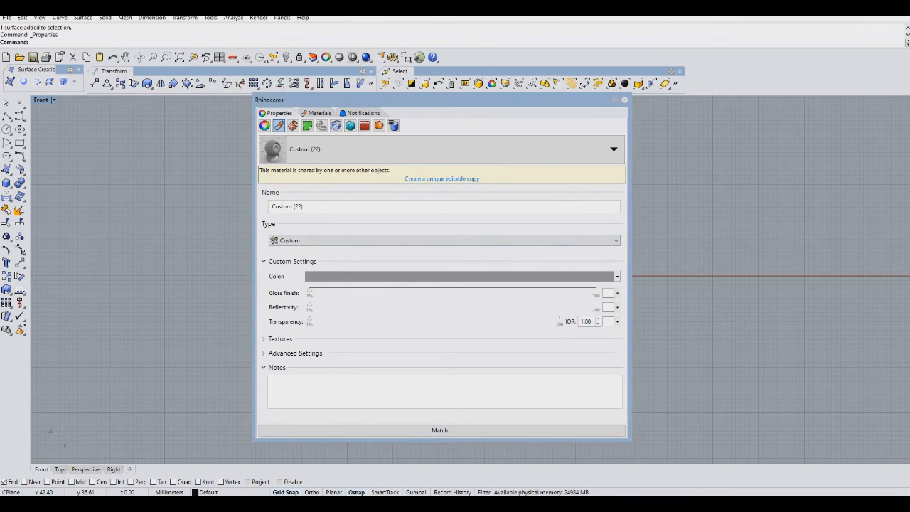
left_click(459, 276)
left_click_drag(526, 213, 529, 230)
left_click(488, 355)
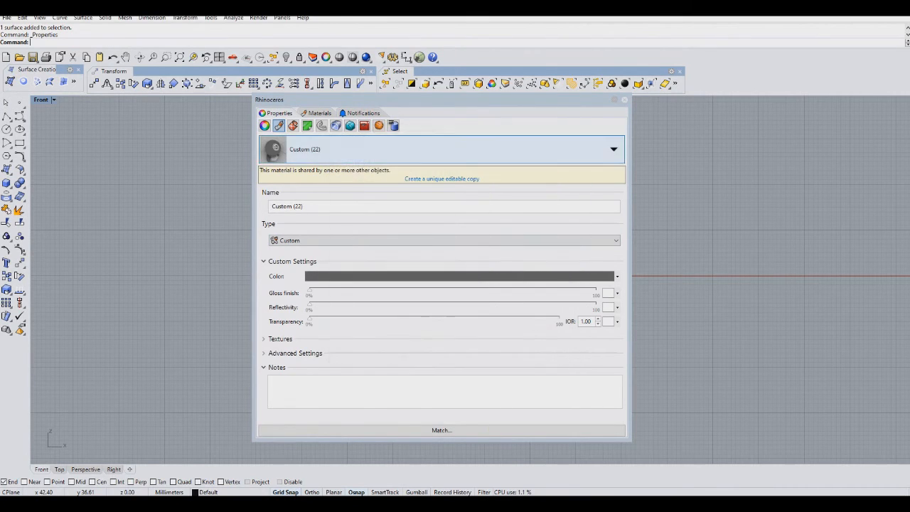
Match the six small triangle surfaces' material to the central flame surface's Custom (22) material.
left_click(625, 100)
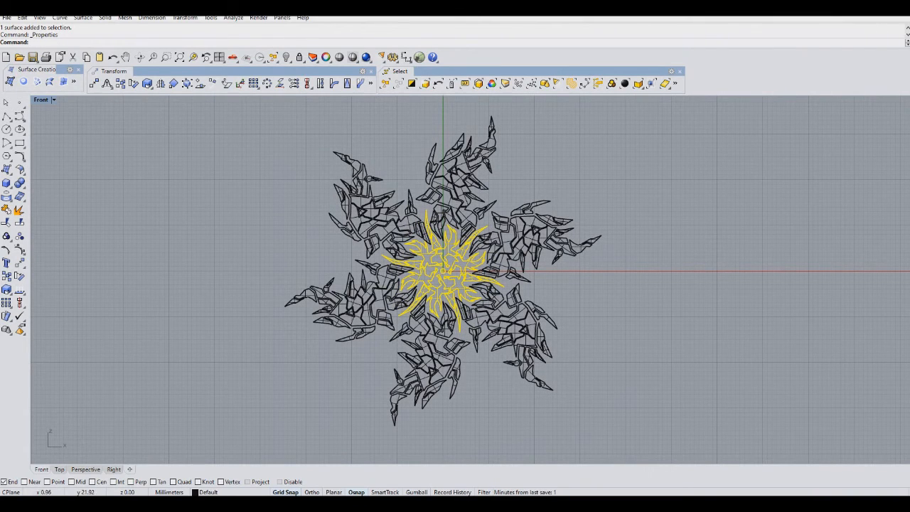
left_click(453, 171)
left_click(361, 211, "shift")
left_click(349, 311, "shift")
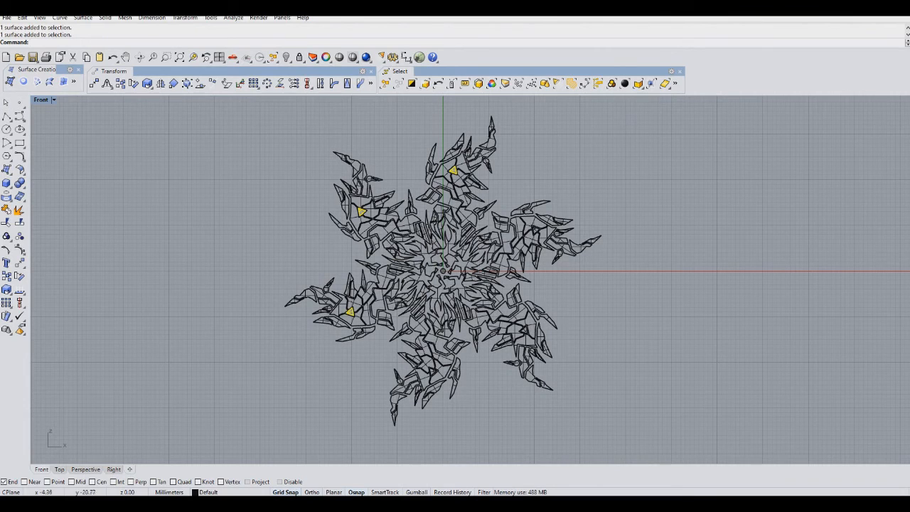
left_click(432, 371, "shift")
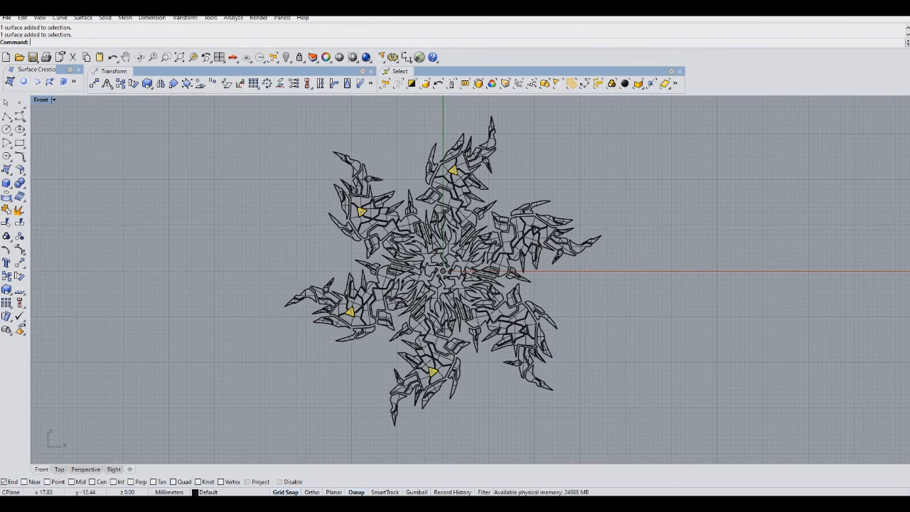
left_click(524, 330, "shift")
left_click(569, 361)
left_click(548, 234, "shift")
left_click(576, 258)
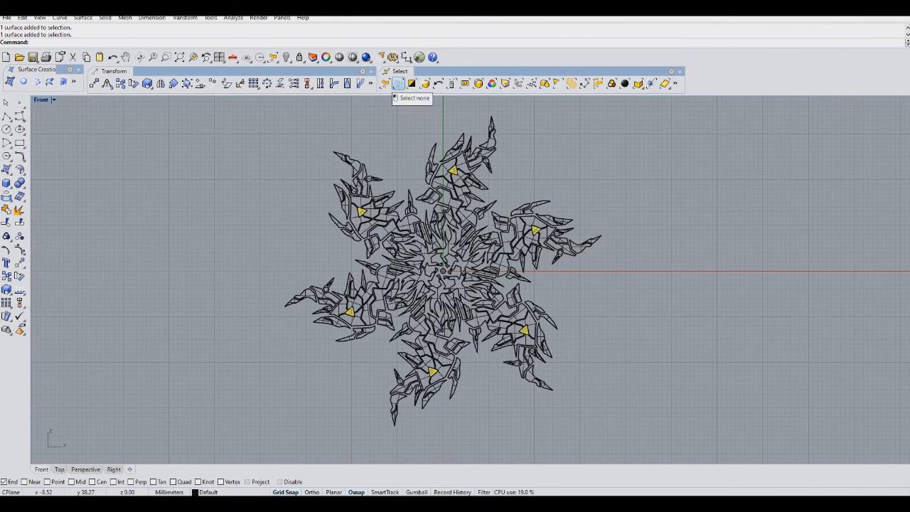
left_click(325, 57)
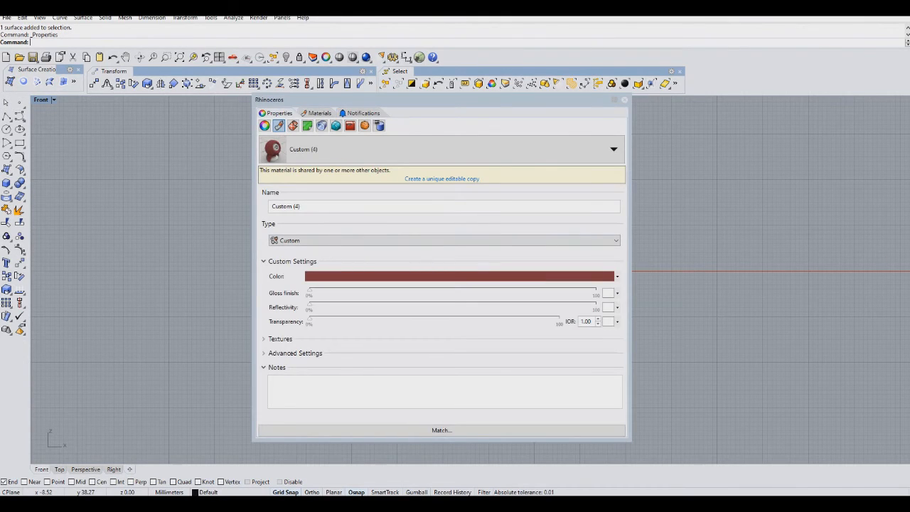
left_click(441, 430)
left_click_drag(441, 100, 649, 98)
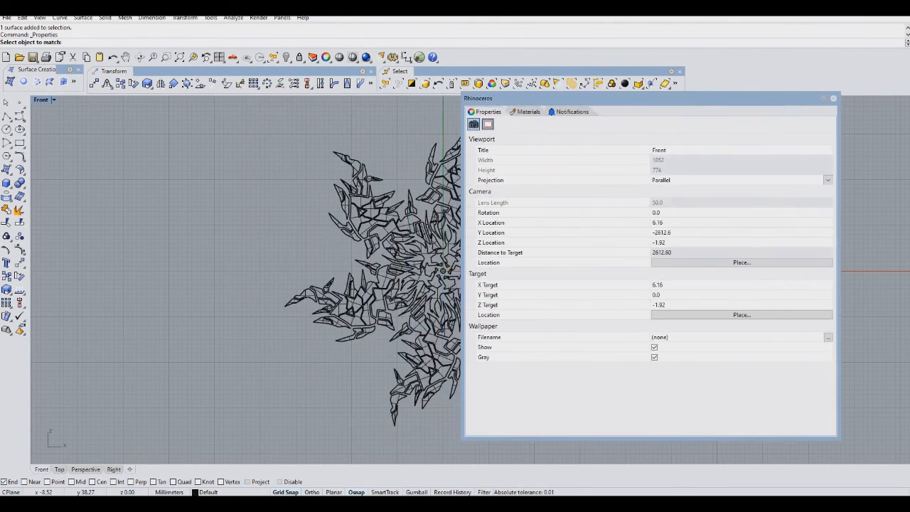
left_click(443, 270)
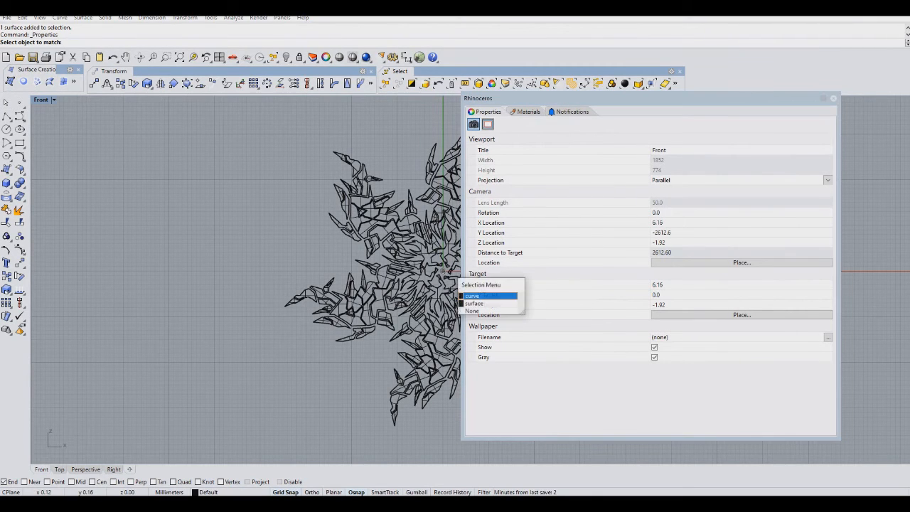
left_click(481, 303)
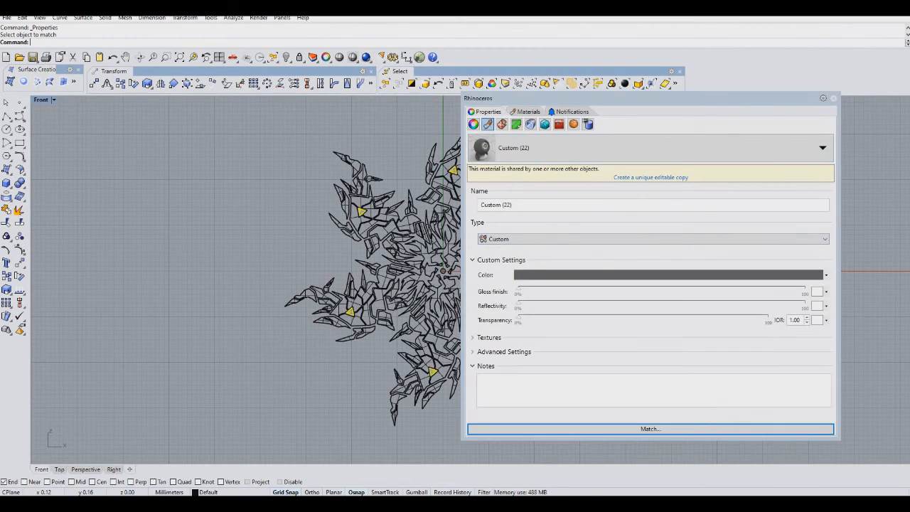
left_click(833, 98)
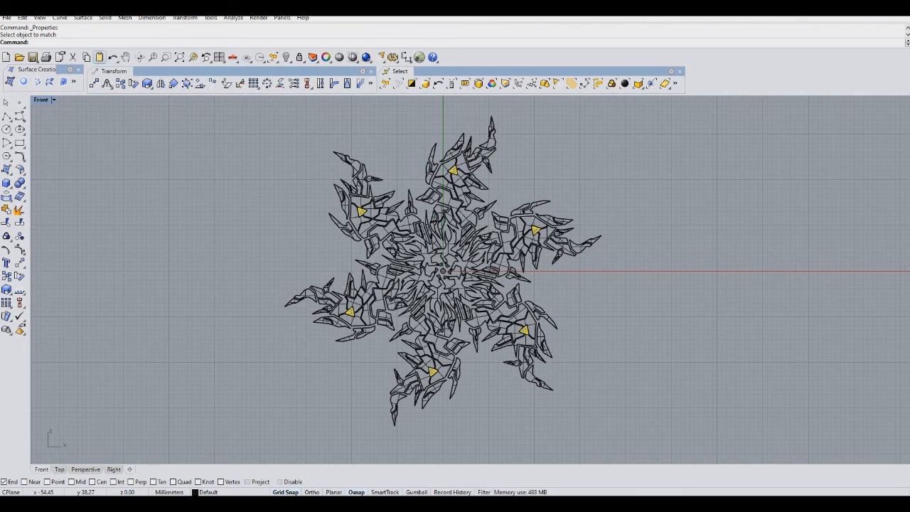
Render the Front viewport.
left_click(153, 57)
left_click_drag(398, 235, 400, 270)
mouse_move(399, 270)
right_mouse_down()
mouse_move(390, 255)
mouse_move(395, 277)
right_mouse_up()
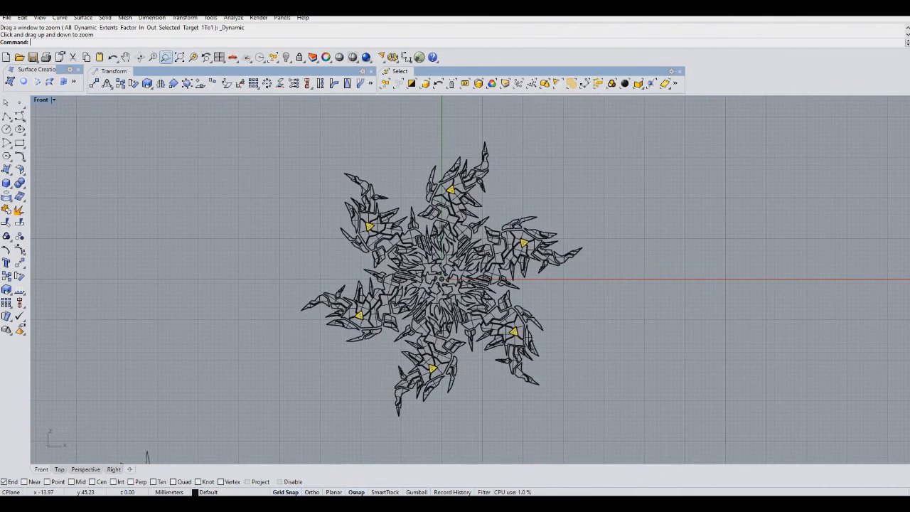
left_click(153, 57)
mouse_move(426, 138)
left_mouse_down()
mouse_move(426, 118)
mouse_move(426, 130)
left_mouse_up()
left_click(366, 57)
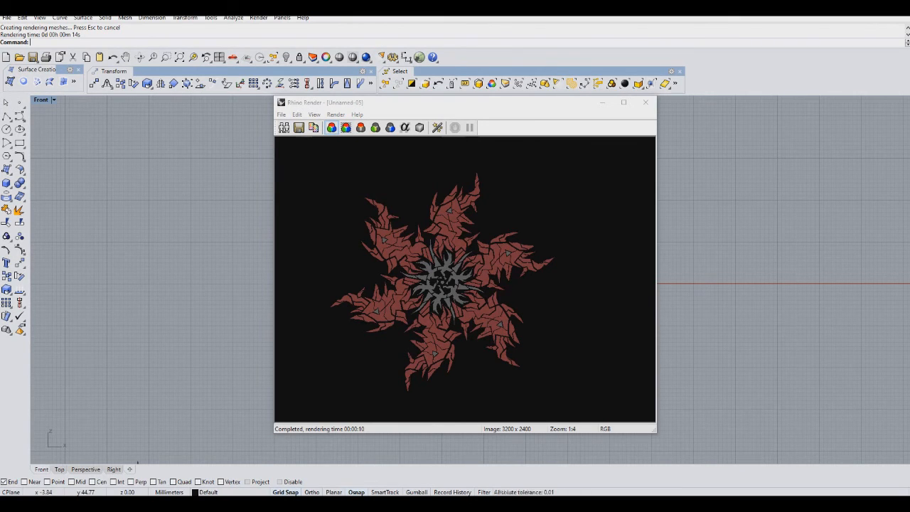
Inspect the rendered image by zooming in and out and scrolling around it, then close the render window.
left_click(335, 115)
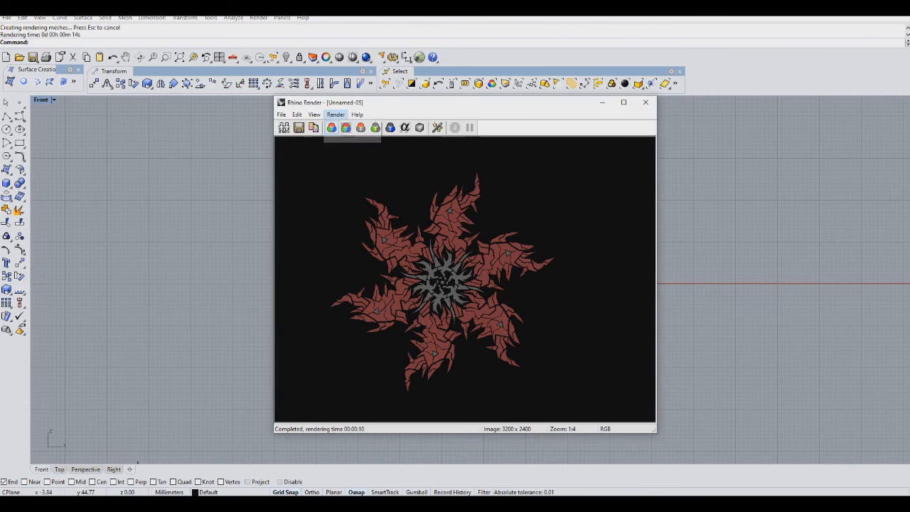
left_click(513, 243)
scroll(513, 244, "up", 3)
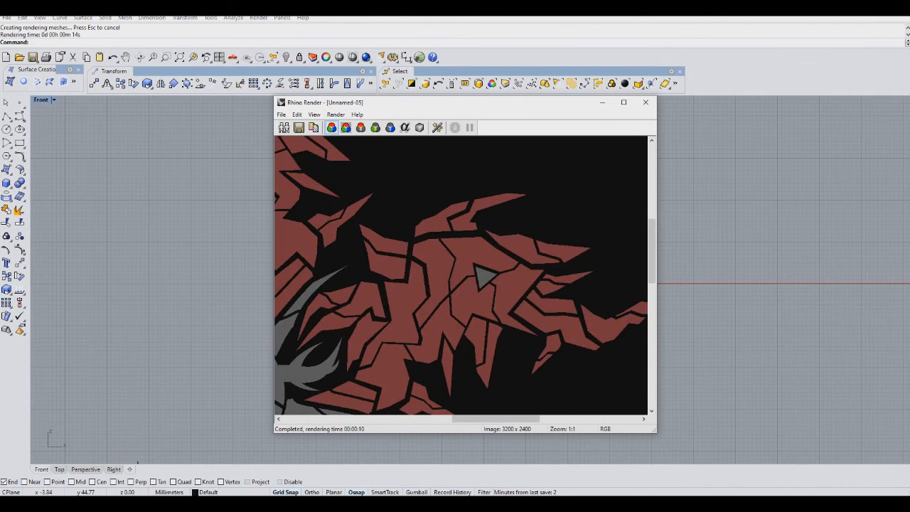
scroll(510, 259, "down", 1)
left_click_drag(495, 419, 439, 419)
mouse_move(652, 234)
left_mouse_down()
mouse_move(651, 302)
mouse_move(652, 219)
left_mouse_up()
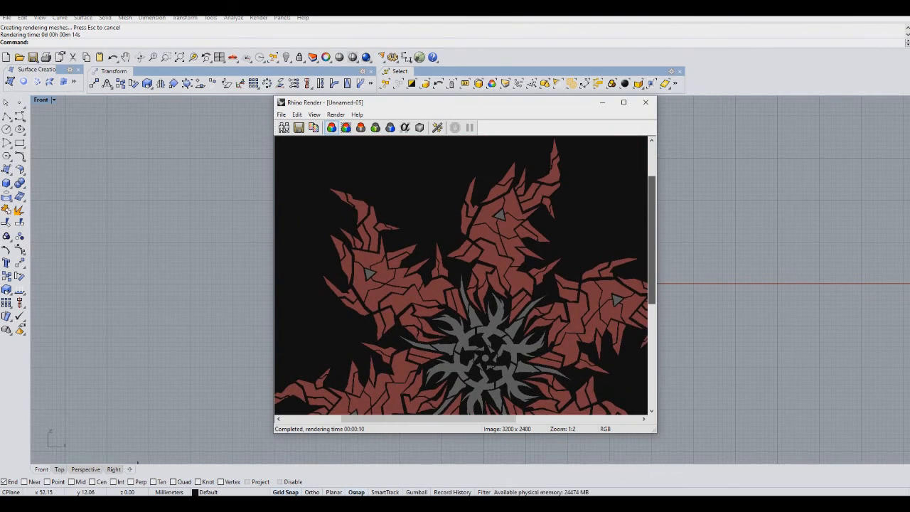
left_click_drag(652, 220, 652, 261)
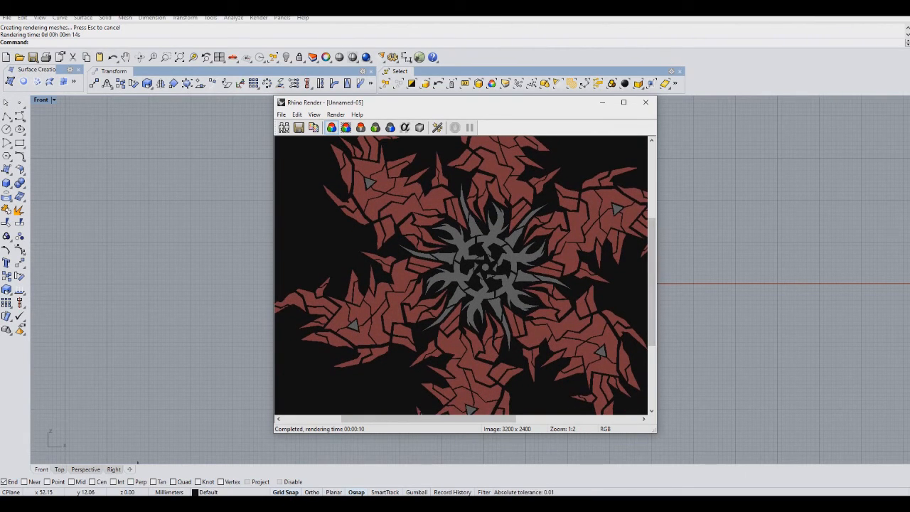
scroll(461, 275, "down", 1)
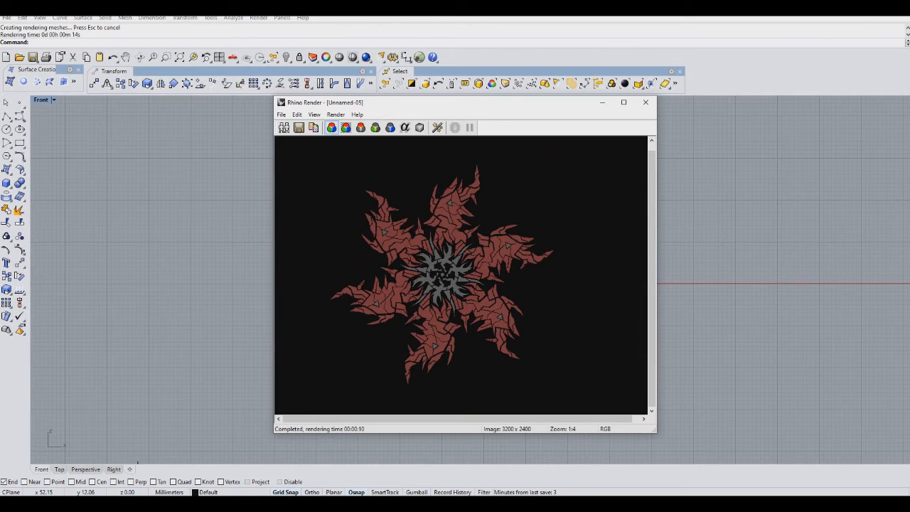
scroll(460, 275, "up", 1)
scroll(460, 275, "down", 1)
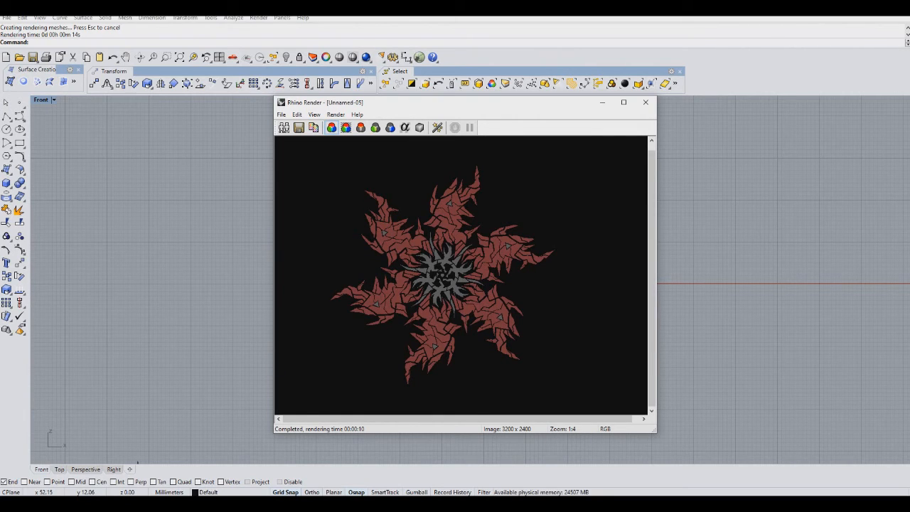
scroll(461, 275, "up", 1)
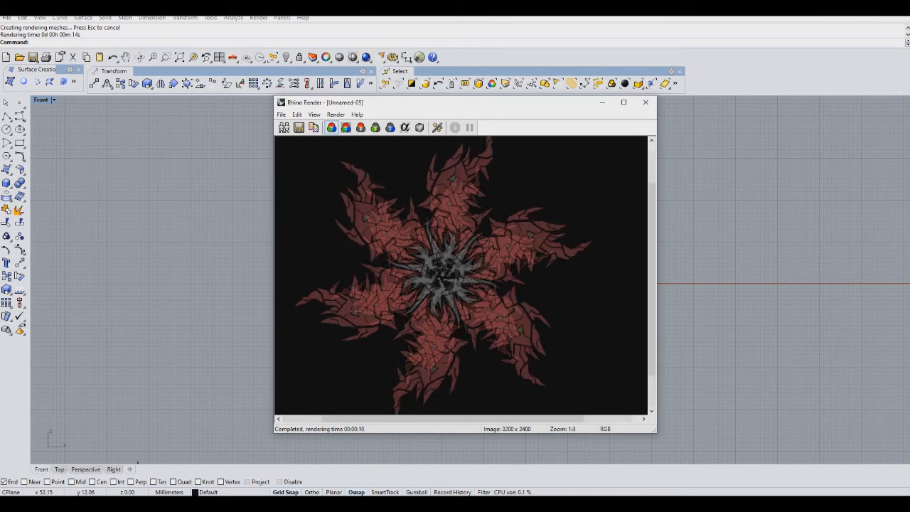
scroll(461, 275, "up", 2)
scroll(460, 275, "down", 2)
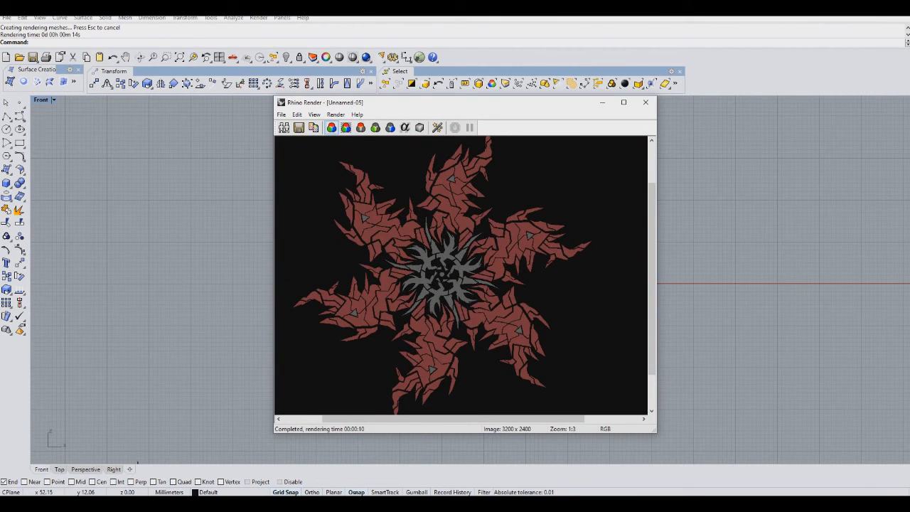
scroll(460, 275, "up", 3)
scroll(461, 275, "down", 1)
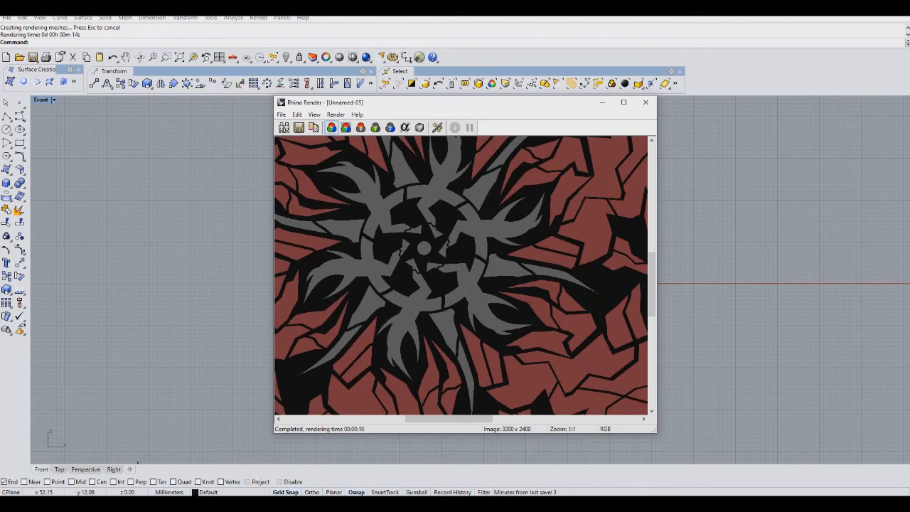
scroll(460, 275, "down", 2)
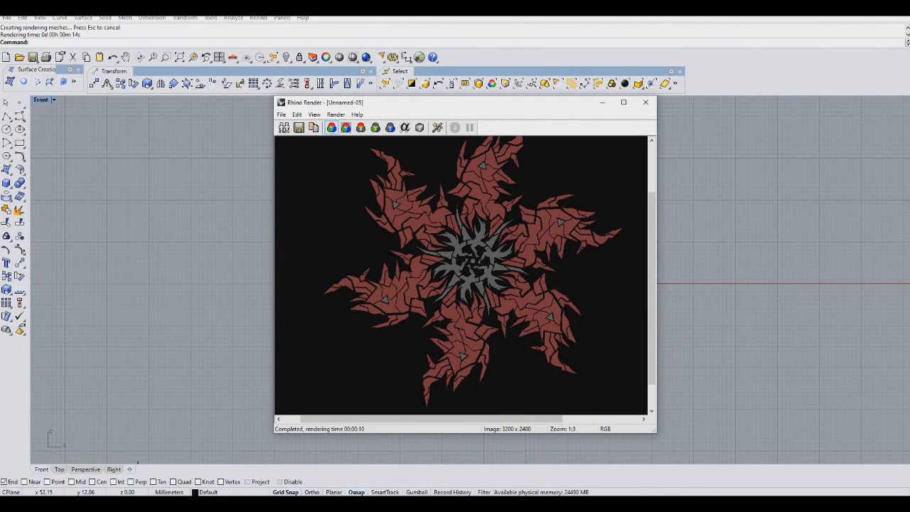
scroll(461, 276, "up", 1)
scroll(460, 275, "up", 2)
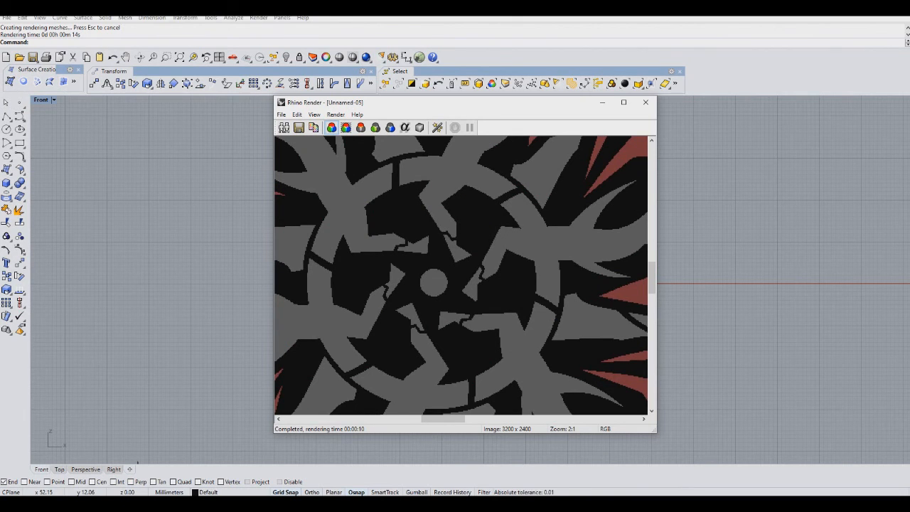
scroll(460, 275, "down", 4)
scroll(460, 276, "up", 1)
scroll(461, 276, "down", 1)
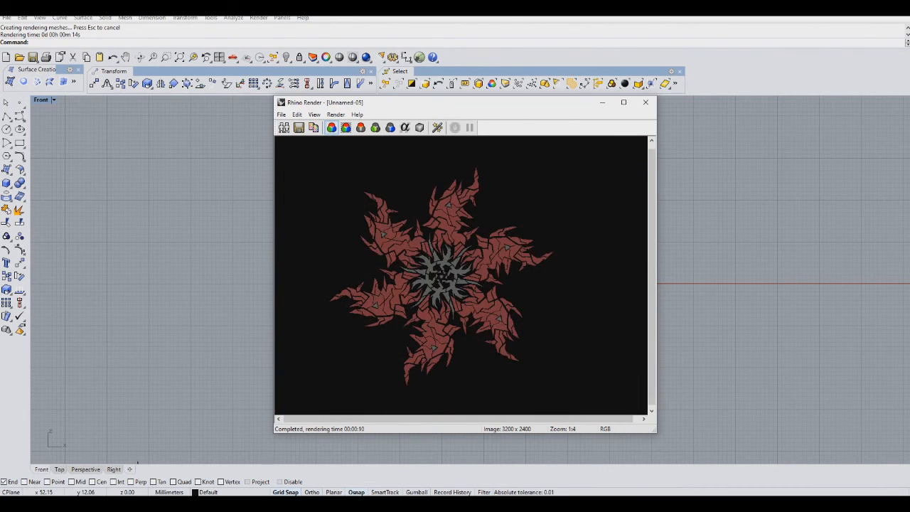
scroll(461, 275, "up", 2)
scroll(460, 275, "down", 2)
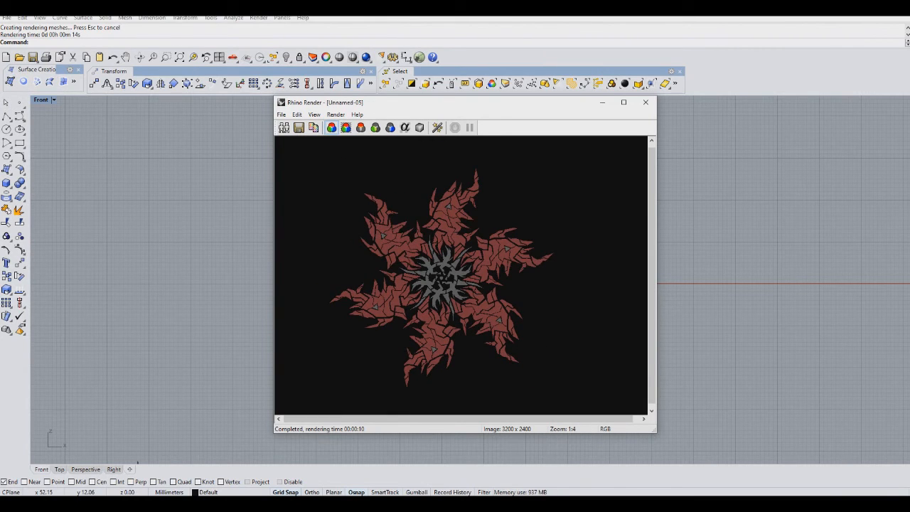
scroll(460, 275, "up", 1)
scroll(461, 275, "down", 1)
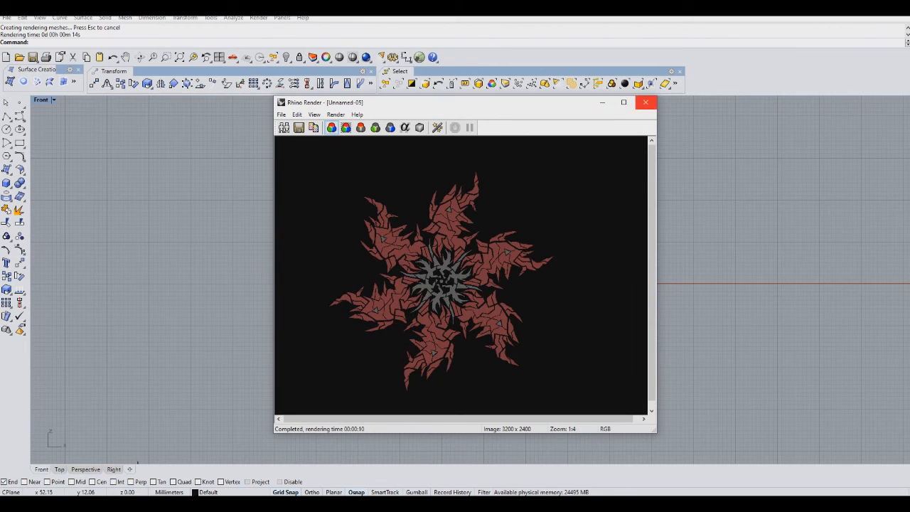
left_click(646, 103)
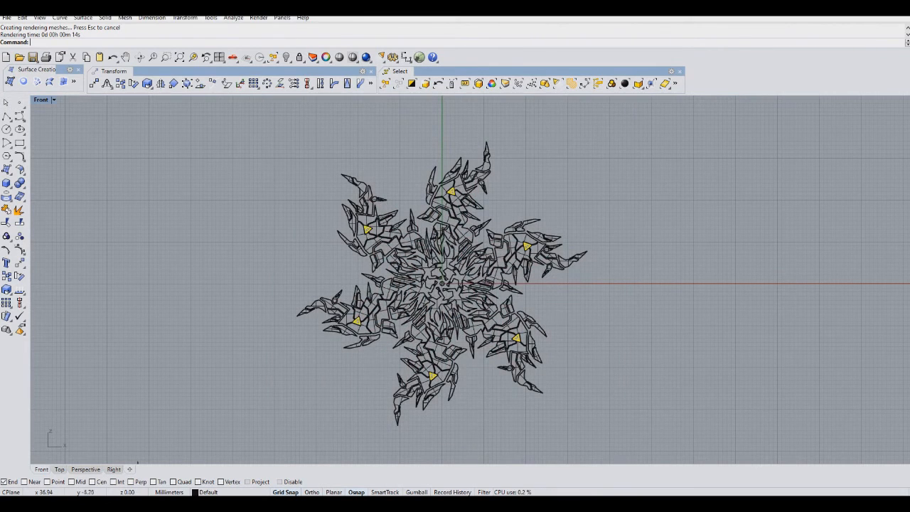
Move the leftover outline curve from the lower left onto the design's upper-left arm.
right_click_drag(596, 305, 646, 252)
left_click(646, 252)
right_click_drag(311, 368, 408, 254)
left_click_drag(408, 253, 239, 391)
right_click_drag(238, 391, 181, 469)
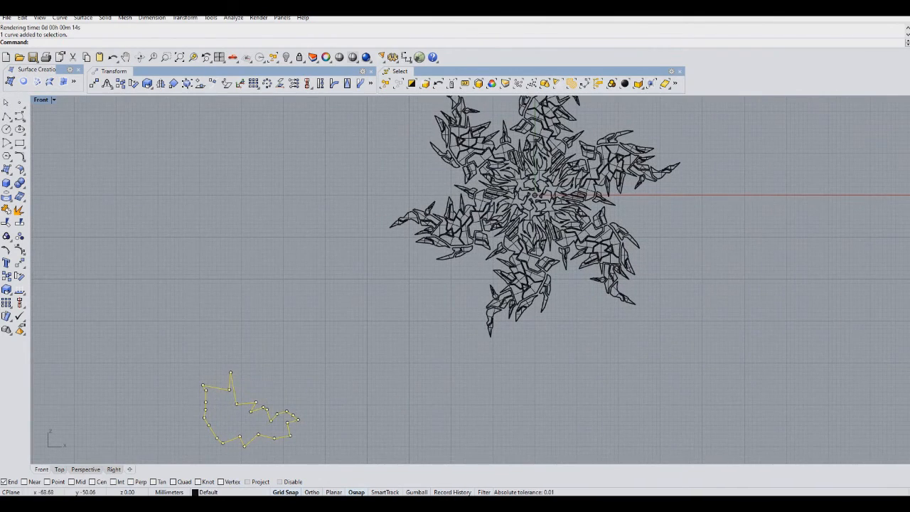
left_click_drag(245, 404, 444, 177)
scroll(515, 107, "up", 5)
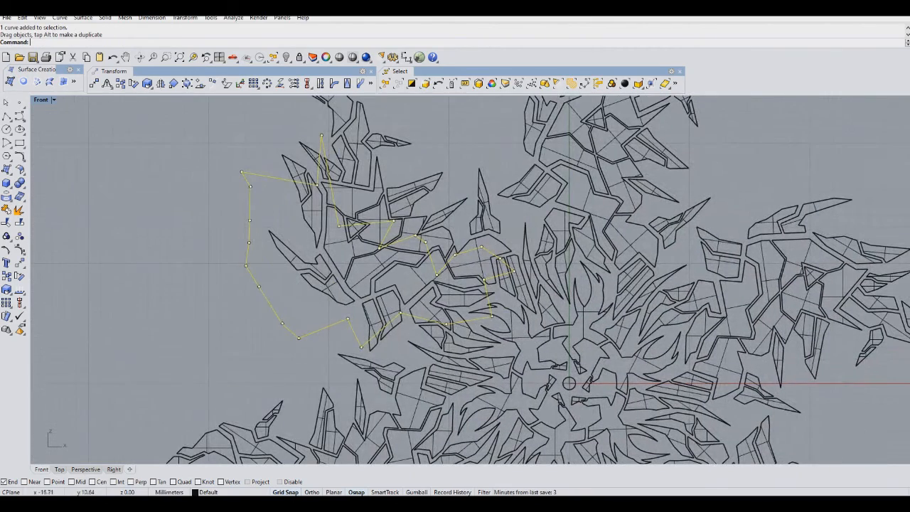
Scale the outline curve down using a base point and two reference points, undoing an accidental drag.
left_click(7, 289)
left_click(364, 263)
left_click(317, 322)
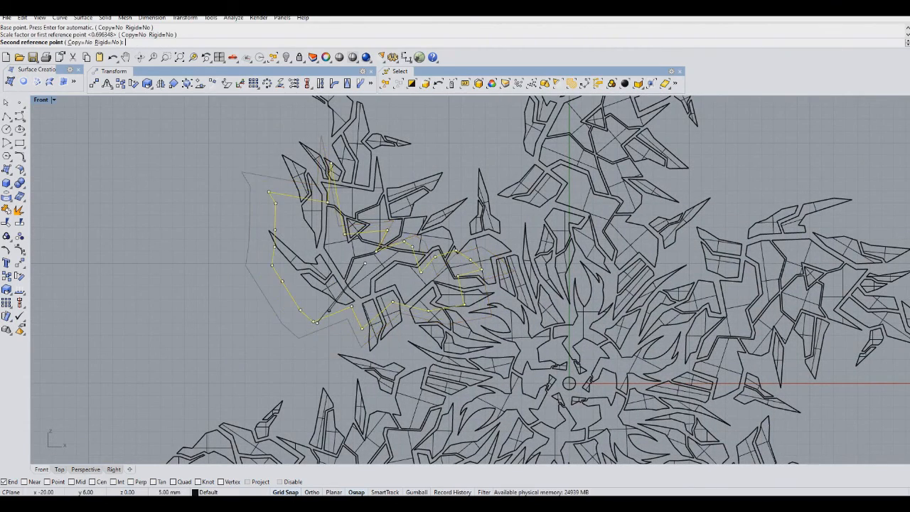
left_click(333, 314)
left_click_drag(435, 257, 482, 231)
key("ctrl+z")
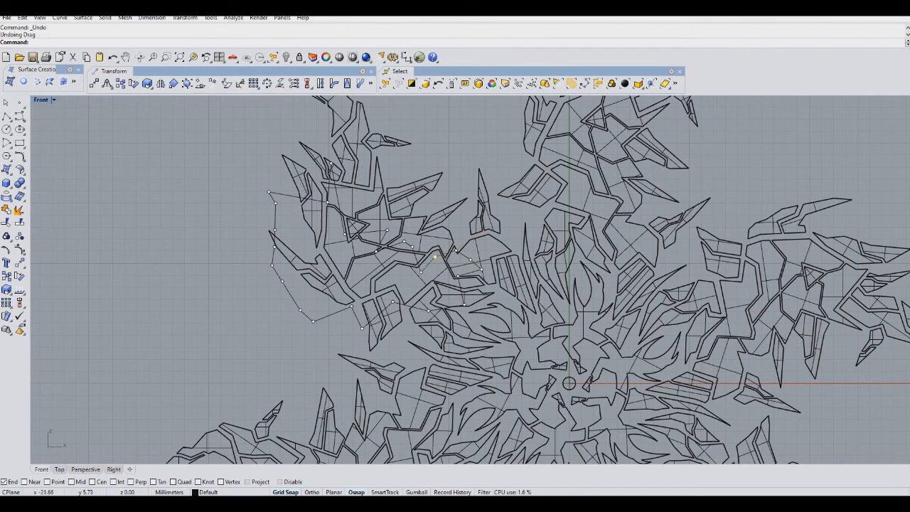
Turn off grid snap and scale the outline curve down again using a base point and two reference points.
left_click(286, 492)
left_click(305, 314)
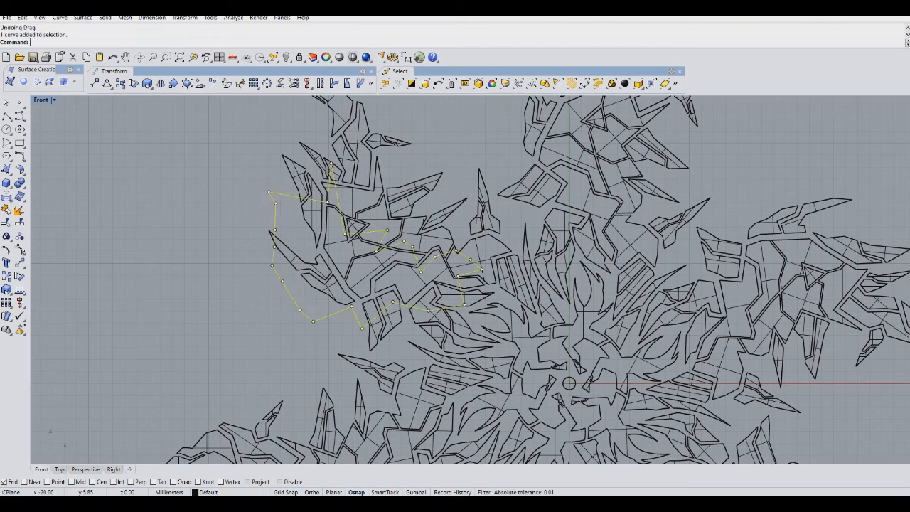
left_click(6, 289)
left_click(375, 246)
left_click(332, 298)
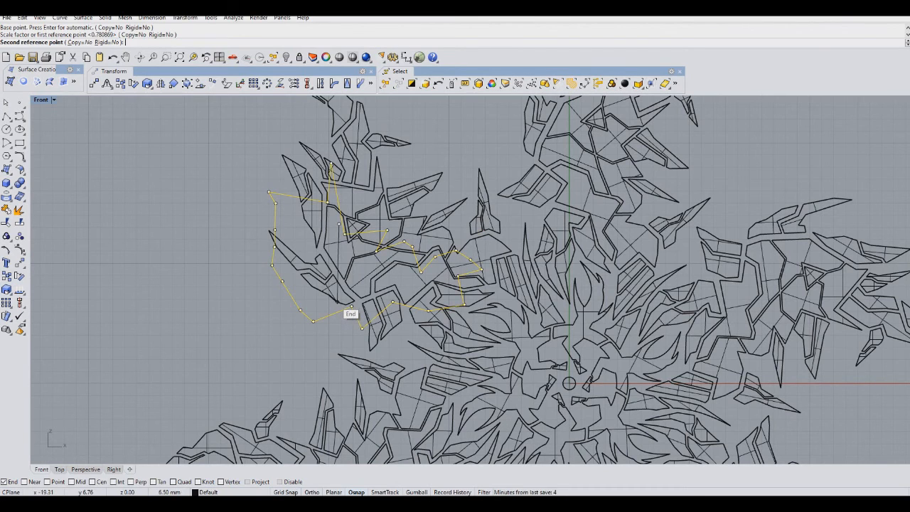
key("Escape")
key("Return")
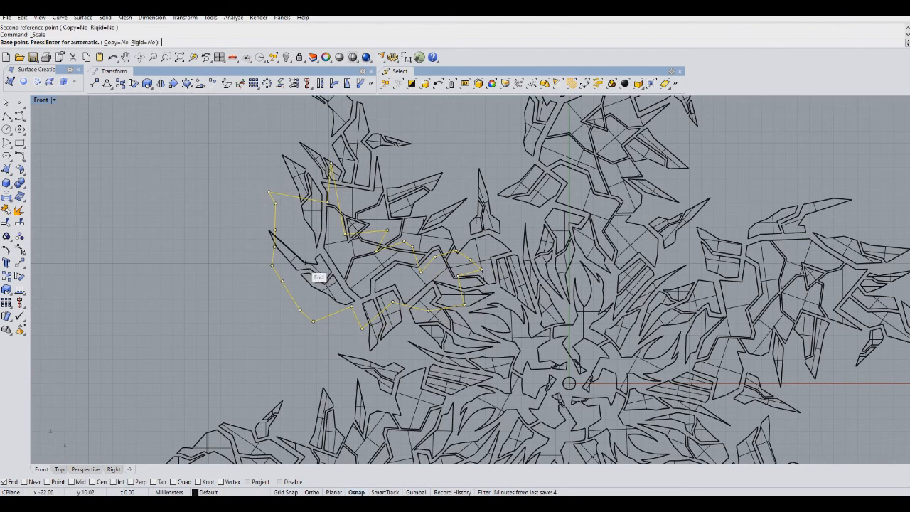
left_click(303, 237)
left_click(242, 349)
left_click(242, 348)
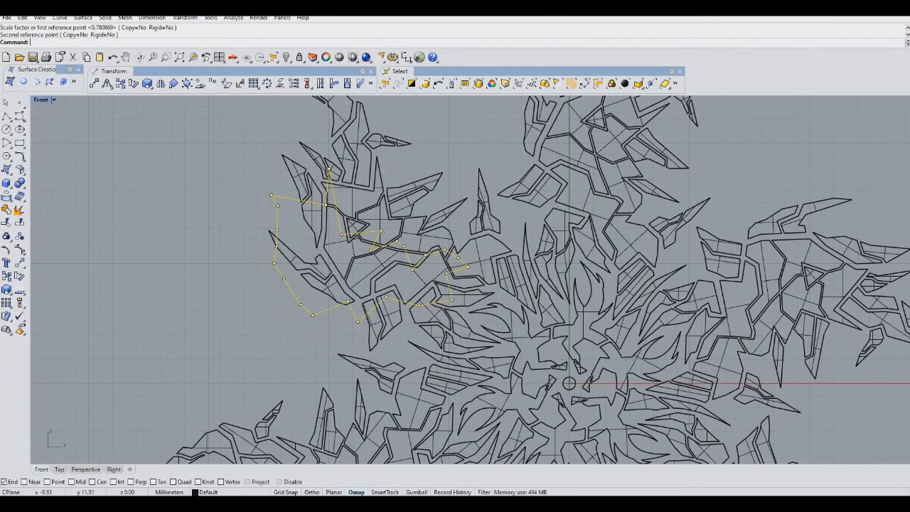
Move the scaled curve so it lines up with the matching outline on the arm.
left_click_drag(461, 261, 504, 244)
key("Return")
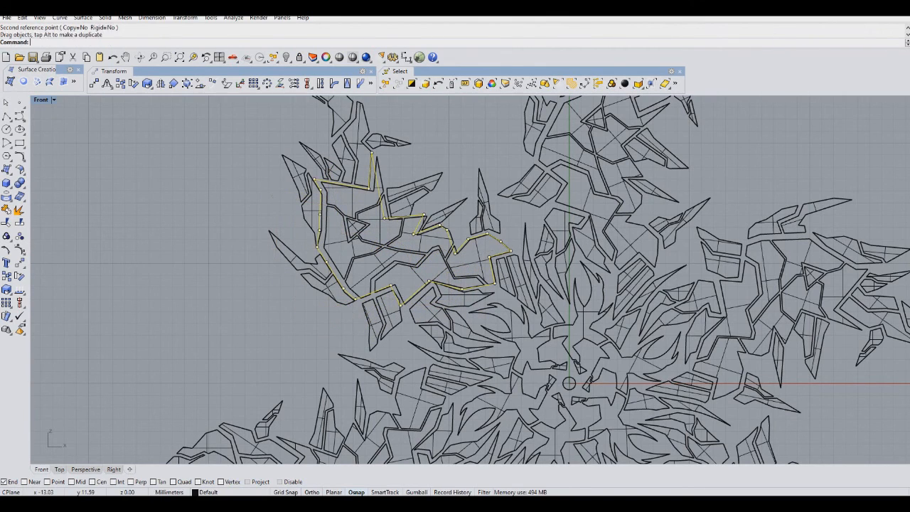
Scale the outline curve slightly again with a base point and two reference points, then nudge it into alignment.
left_click(413, 244)
left_click(419, 317)
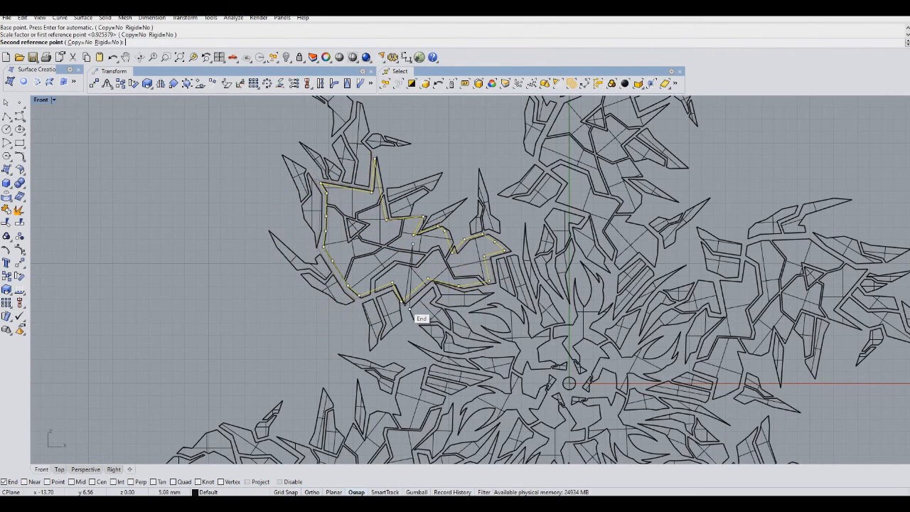
left_click(414, 311)
left_click_drag(486, 235, 489, 238)
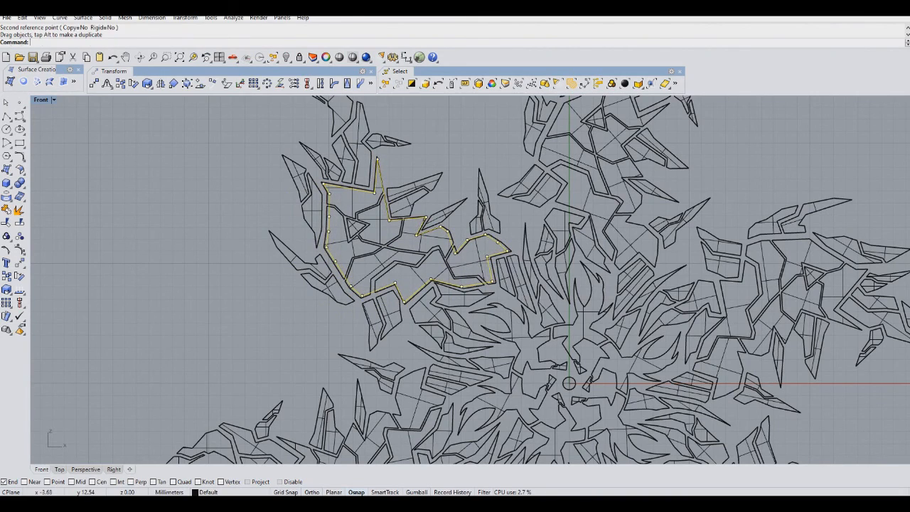
Move the outline curve off the design to an empty spot at its lower left.
scroll(525, 232, "down", 4)
scroll(520, 204, "up", 5)
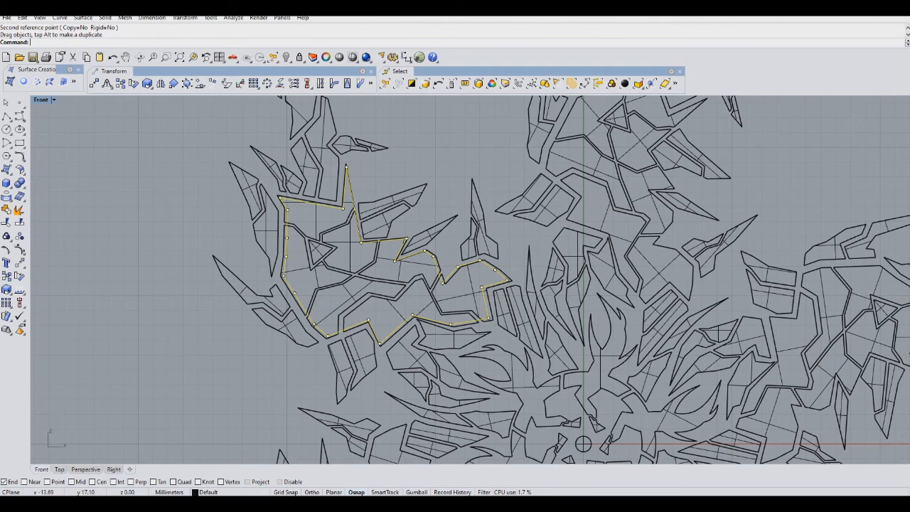
scroll(453, 99, "down", 8)
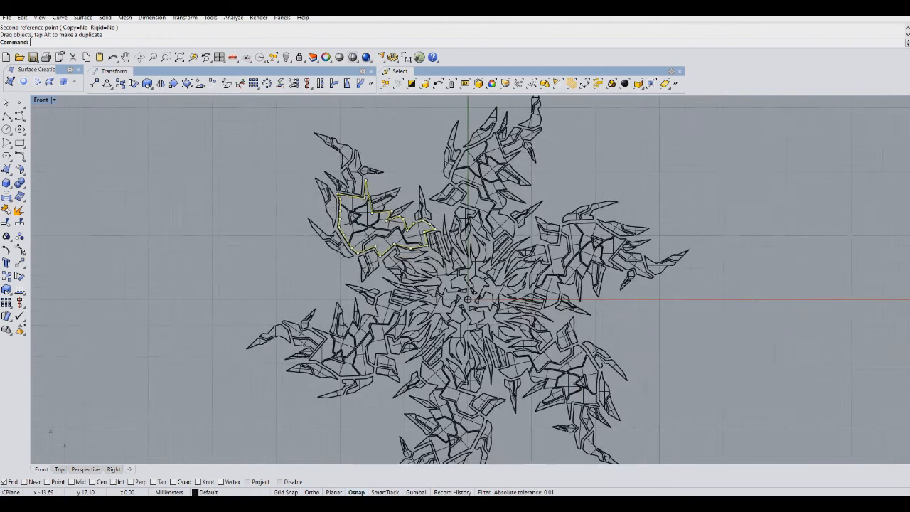
left_click_drag(409, 153, 107, 302)
right_click_drag(133, 322, 126, 335)
left_click_drag(130, 327, 219, 322)
left_click(284, 263)
right_click_drag(481, 153, 329, 247)
Zoom and pan around the design to inspect its arms and the whole scene.
scroll(342, 338, "up", 5)
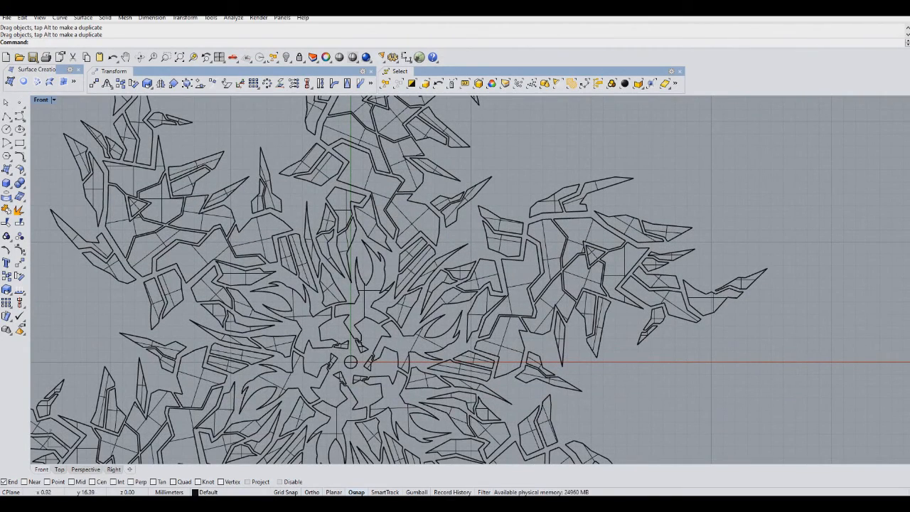
scroll(419, 240, "down", 5)
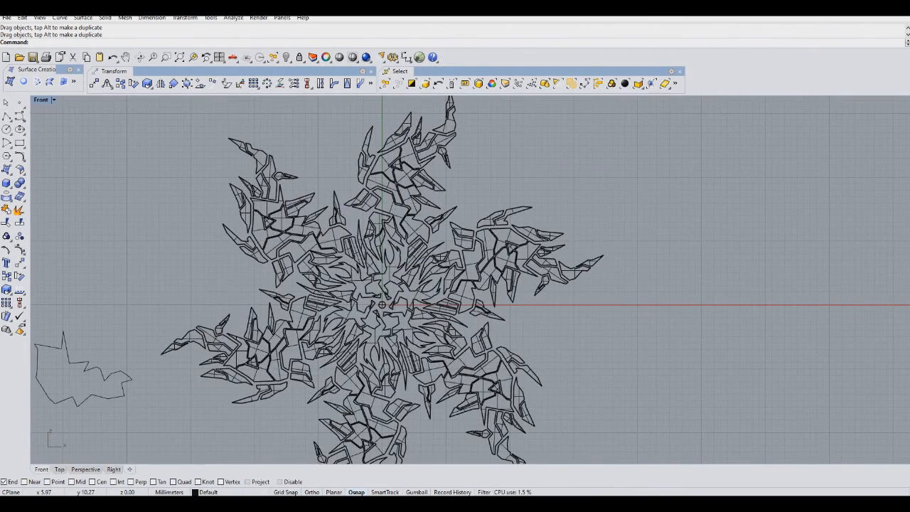
scroll(419, 239, "down", 1)
right_click_drag(480, 234, 493, 223)
scroll(446, 242, "up", 4)
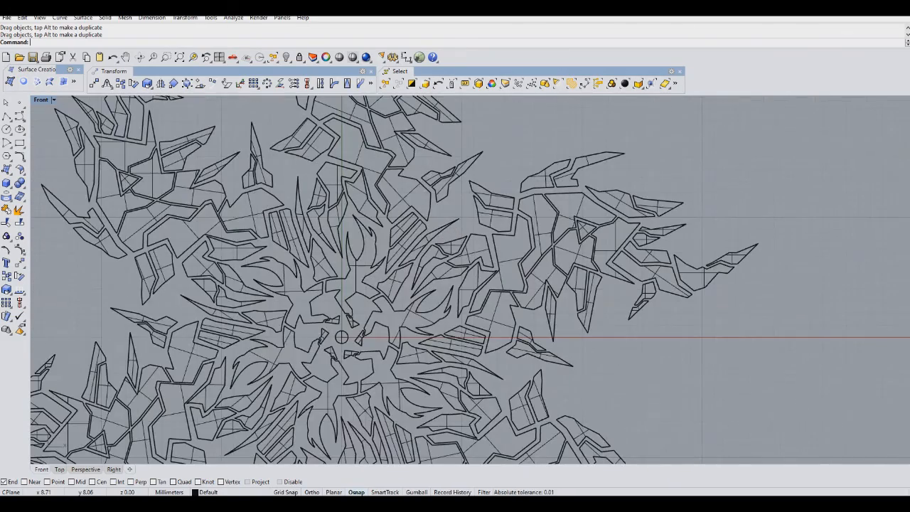
scroll(444, 242, "down", 4)
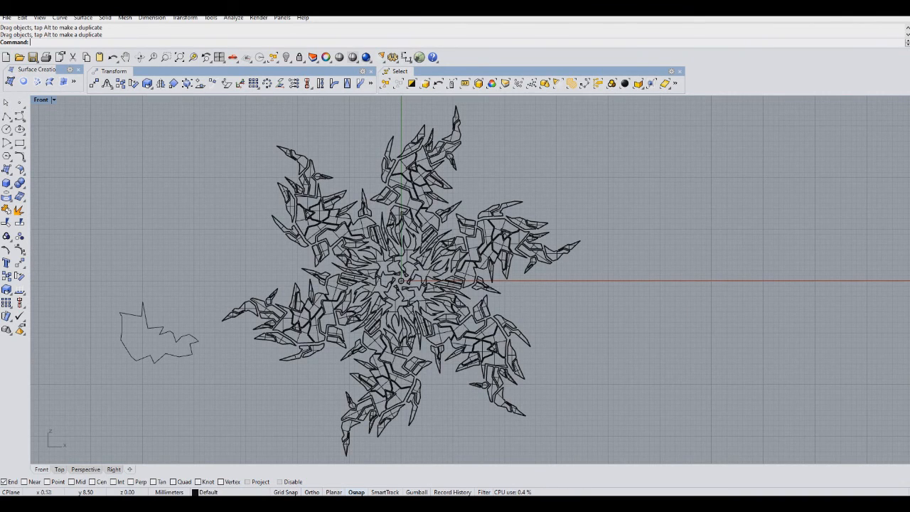
scroll(400, 262, "up", 4)
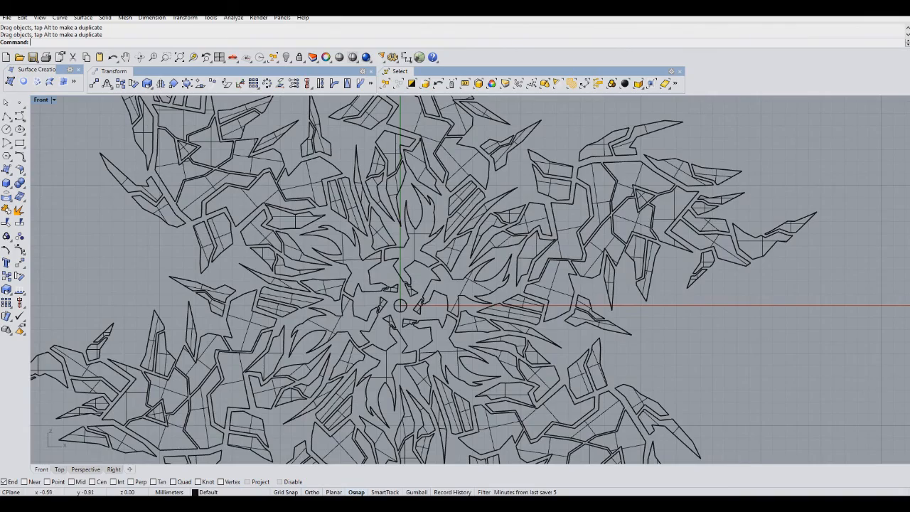
scroll(395, 314, "down", 5)
right_click_drag(394, 313, 433, 274)
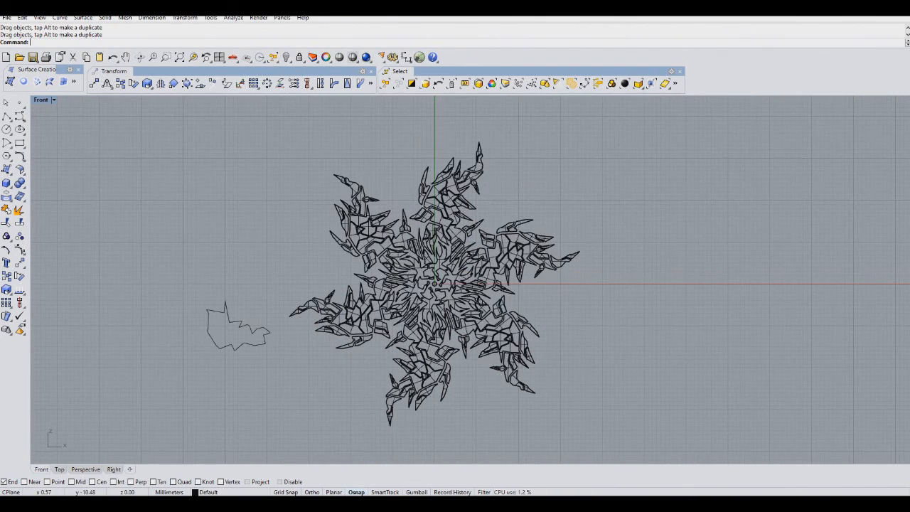
scroll(438, 327, "up", 4)
scroll(438, 327, "down", 6)
right_click_drag(469, 307, 494, 311)
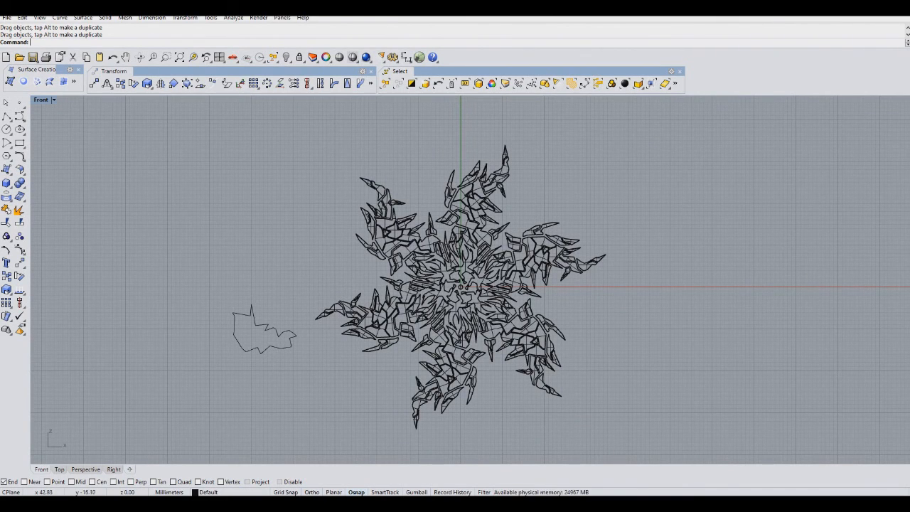
left_click_drag(640, 438, 172, 254)
scroll(173, 254, "down", 6)
right_click_drag(173, 255, 317, 131)
left_click_drag(467, 125, 445, 379)
right_click_drag(444, 379, 508, 198)
left_click_drag(493, 193, 513, 290)
left_click(476, 197)
scroll(477, 196, "down", 4)
right_click_drag(477, 197, 570, 384)
scroll(499, 329, "down", 6)
right_click_drag(499, 329, 385, 283)
scroll(395, 274, "up", 2)
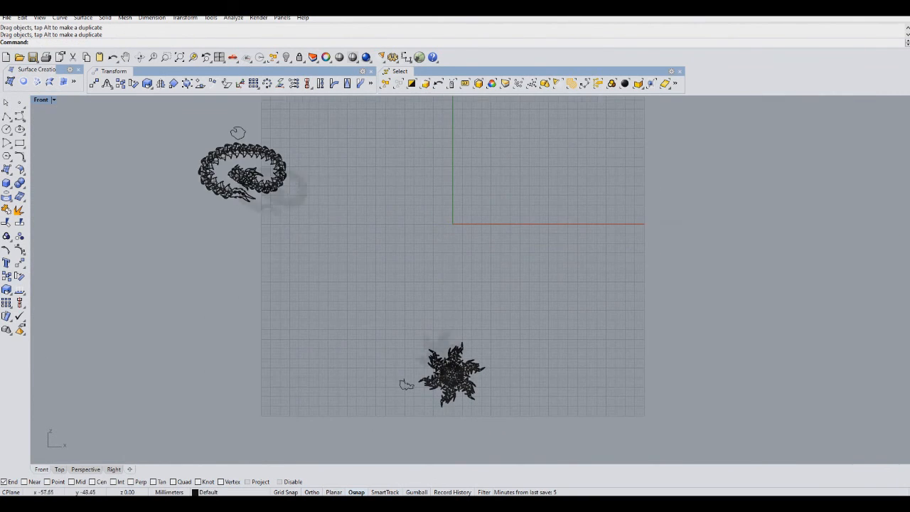
Render the Front viewport and close the render window.
left_click(366, 57)
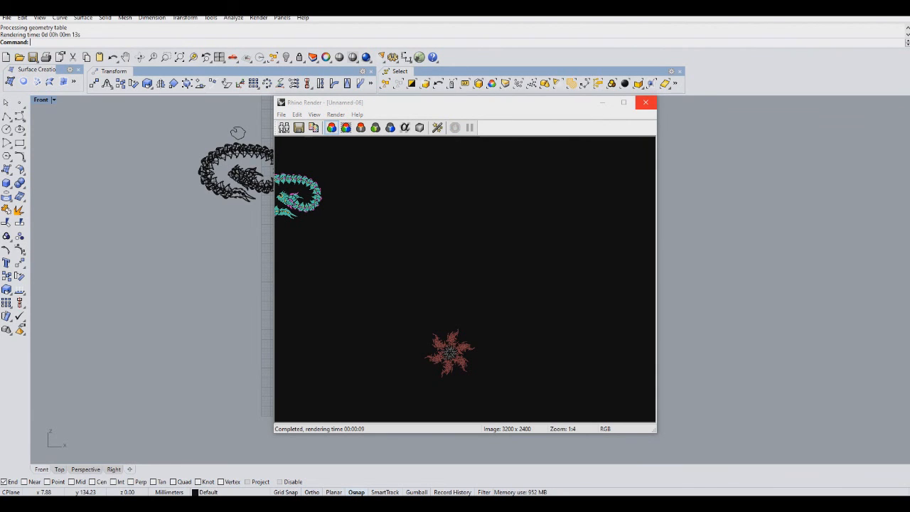
left_click(645, 102)
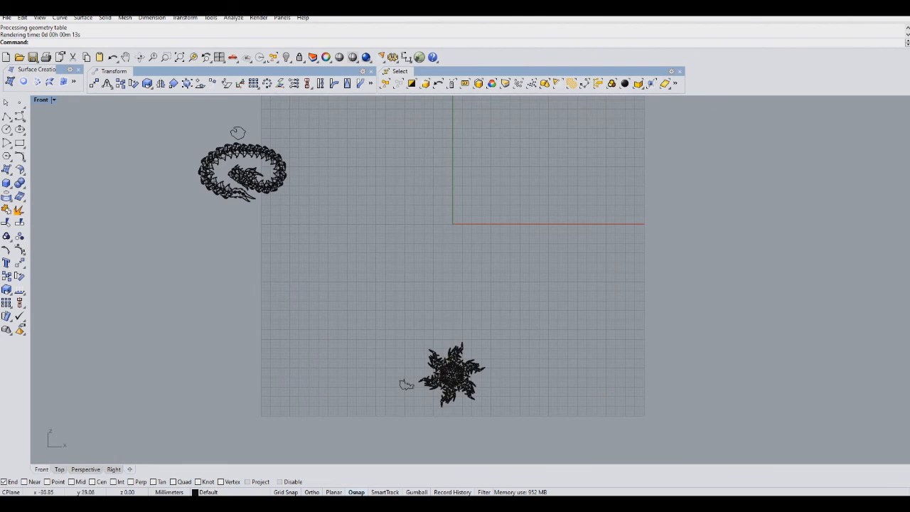
Save the model file.
scroll(469, 213, "up", 10)
scroll(442, 199, "up", 10)
scroll(440, 197, "up", 4)
right_click_drag(439, 197, 549, 120)
left_click(33, 57)
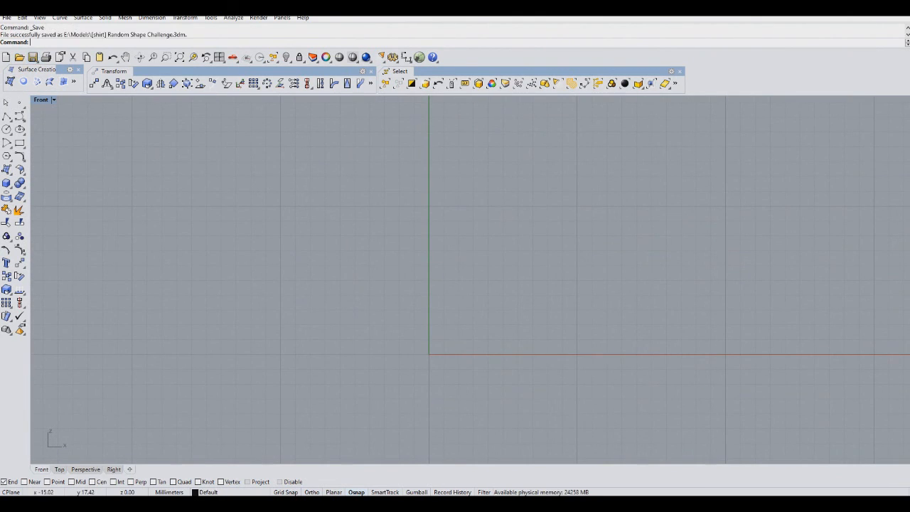